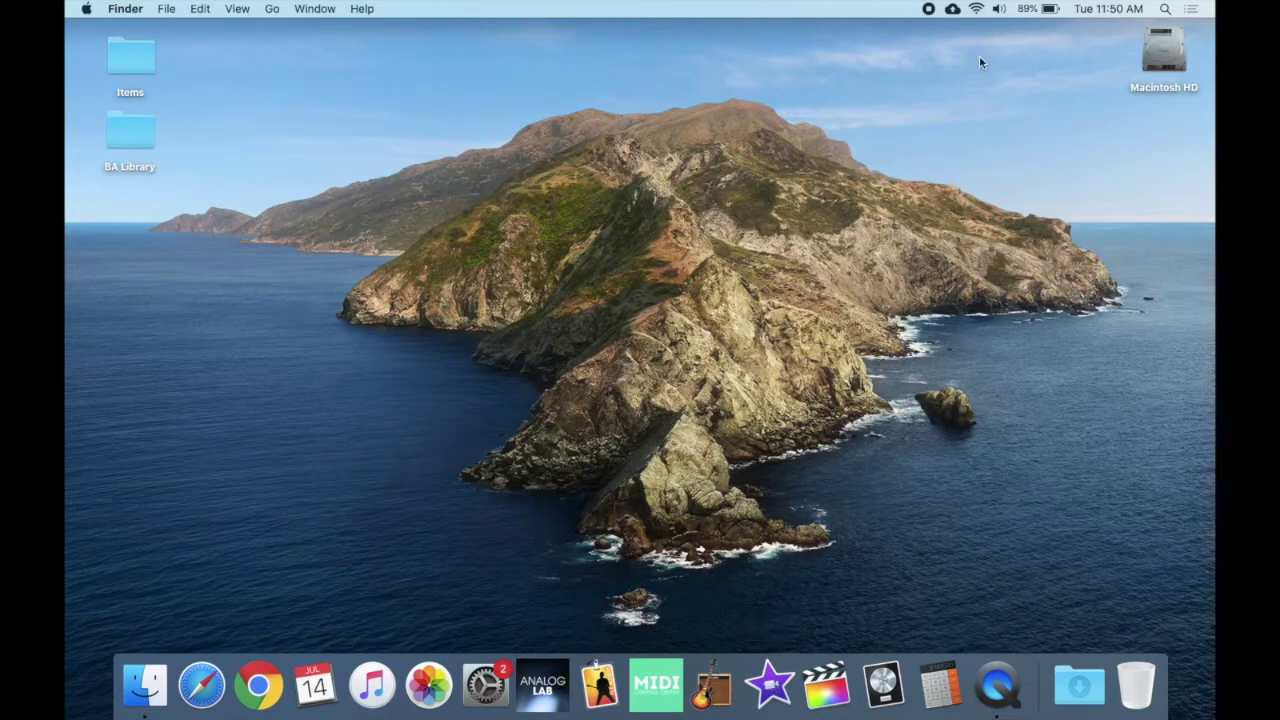
Launch iMovie by searching 'imovie' in Spotlight
click(1166, 10)
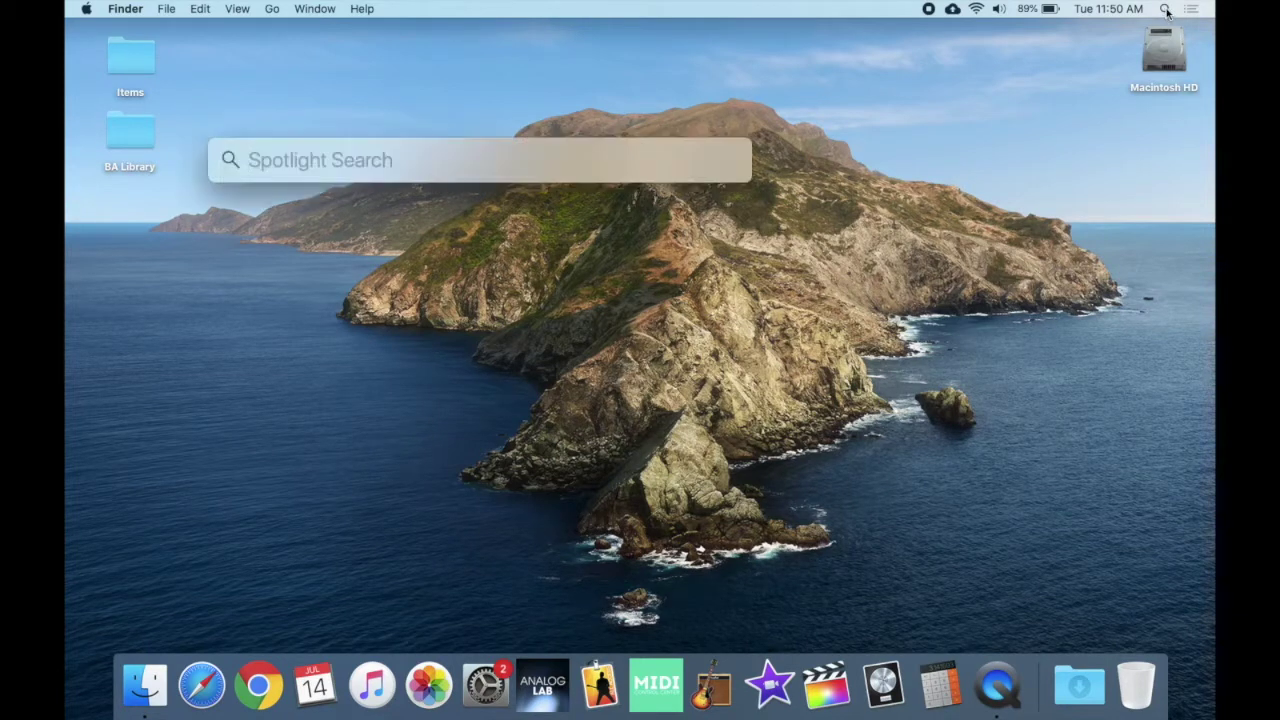
text(imovie)
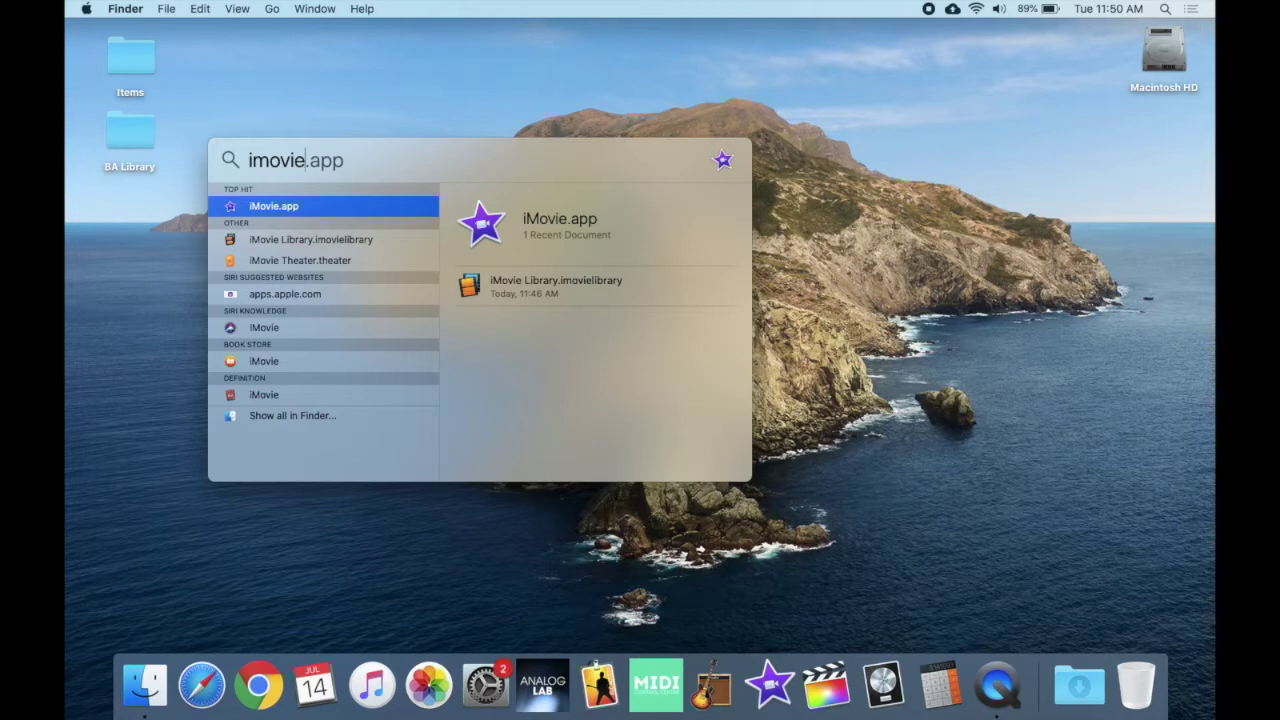
key(Return)
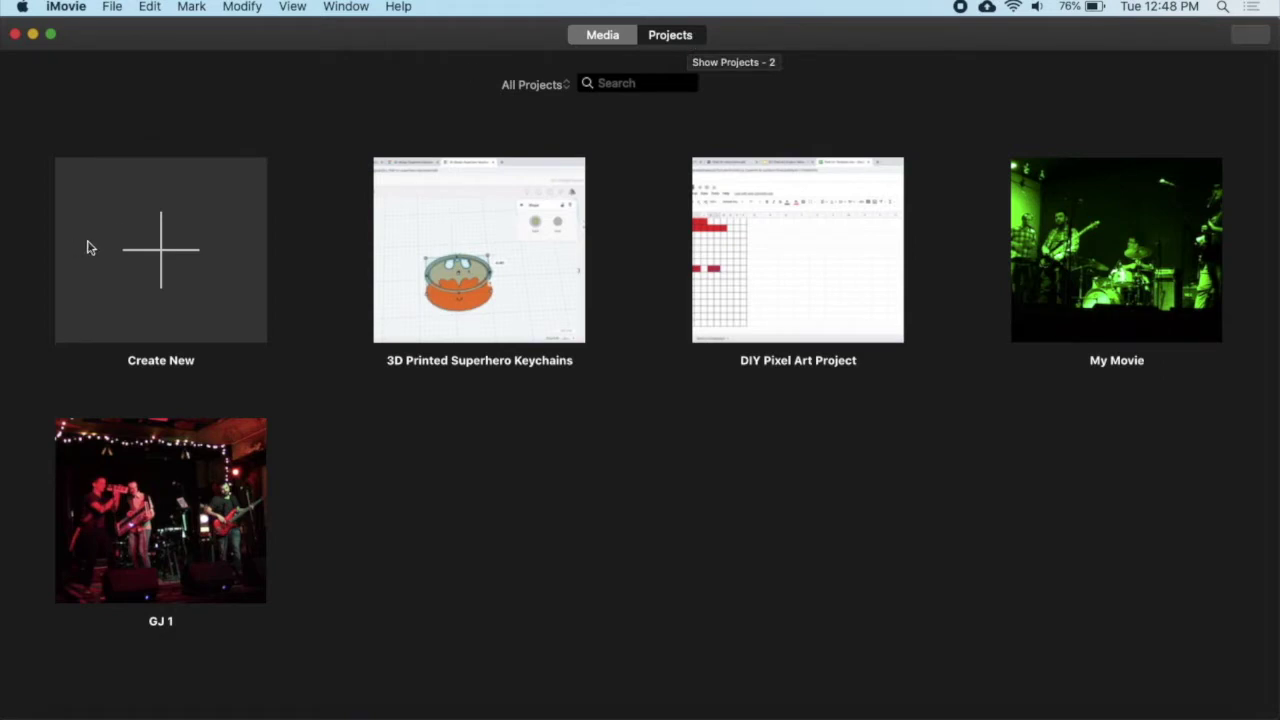
Create a new Movie project, which opens as My Movie 1
click(160, 276)
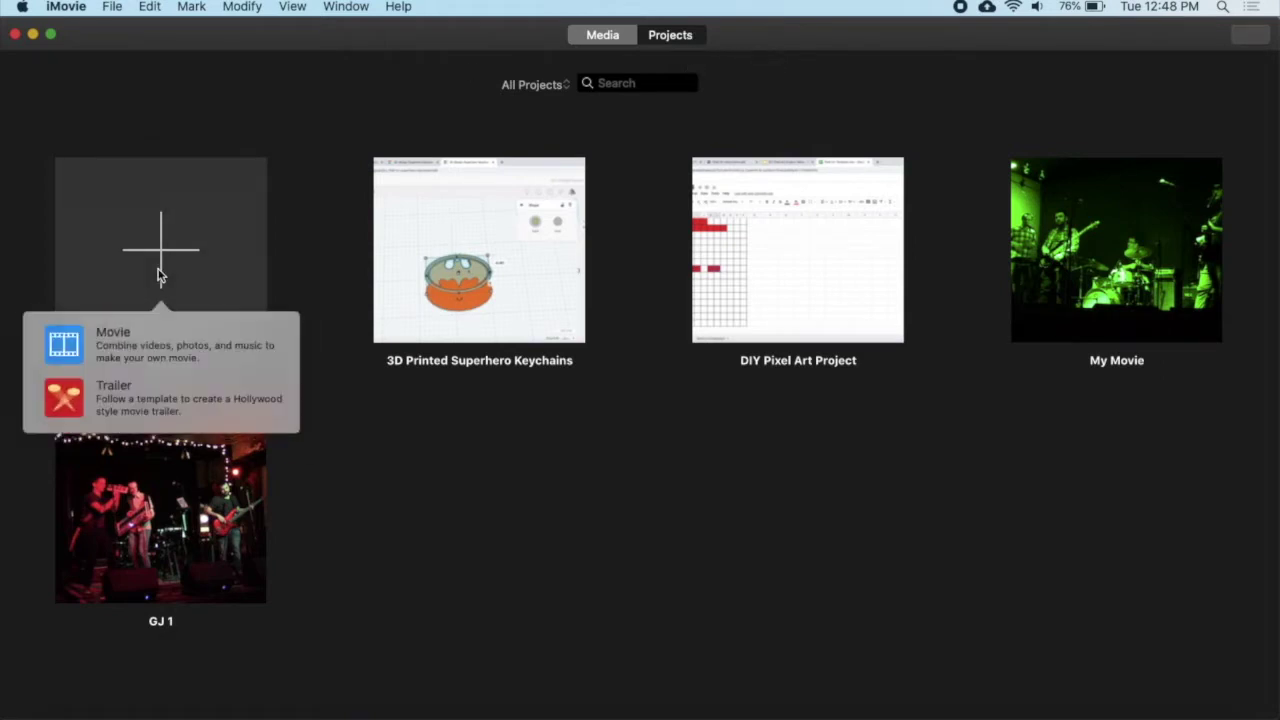
click(143, 343)
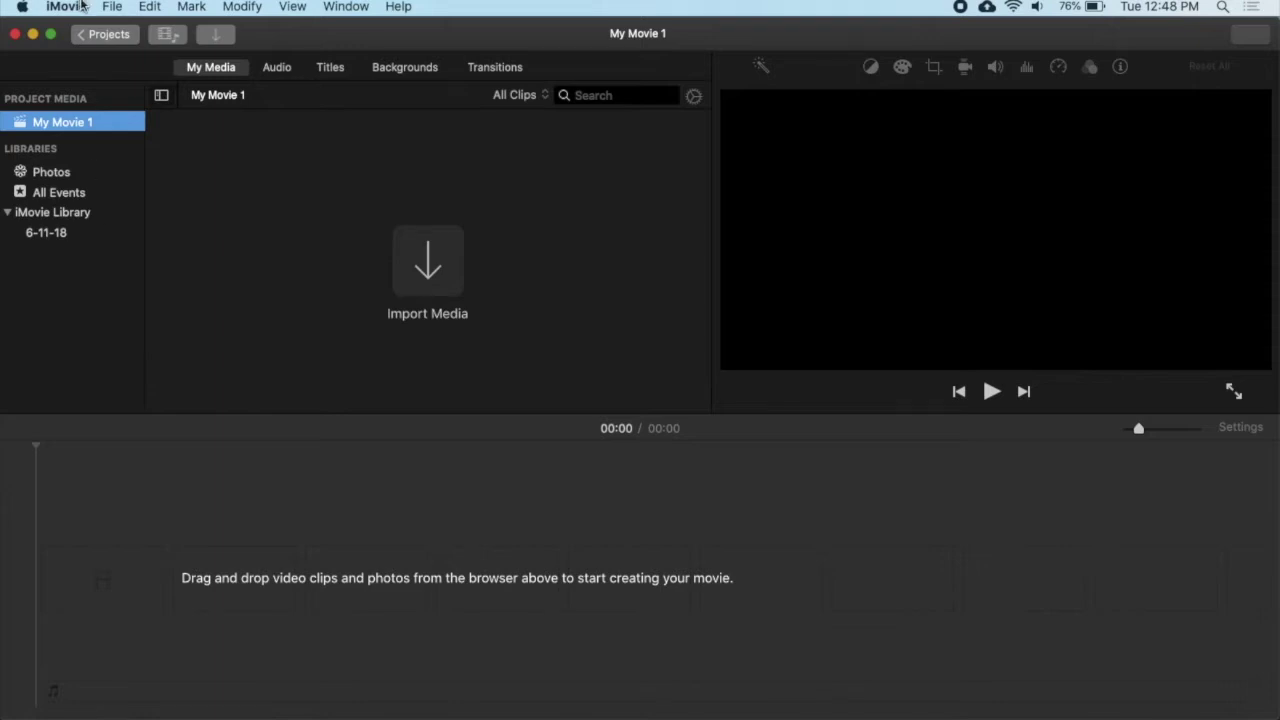
click(66, 7)
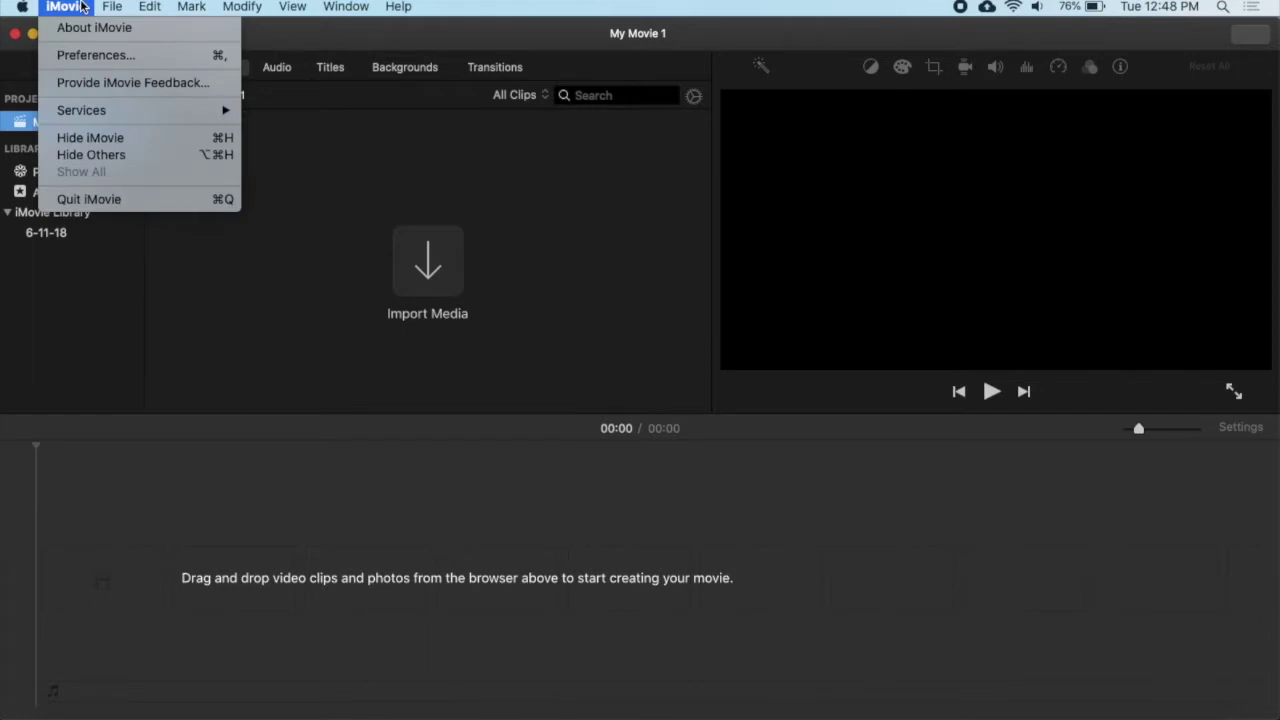
In Preferences, set Photo Placement to Crop to Fill and transitions to 0.5 s, then close
click(92, 56)
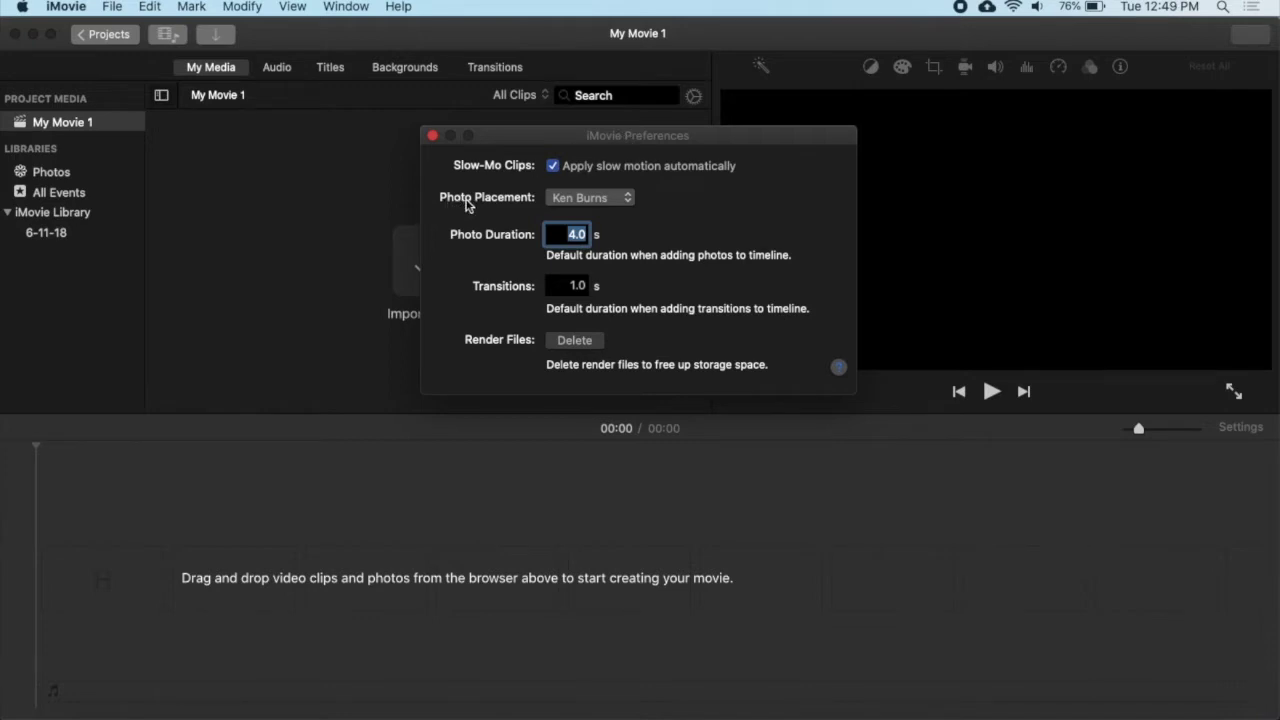
click(589, 200)
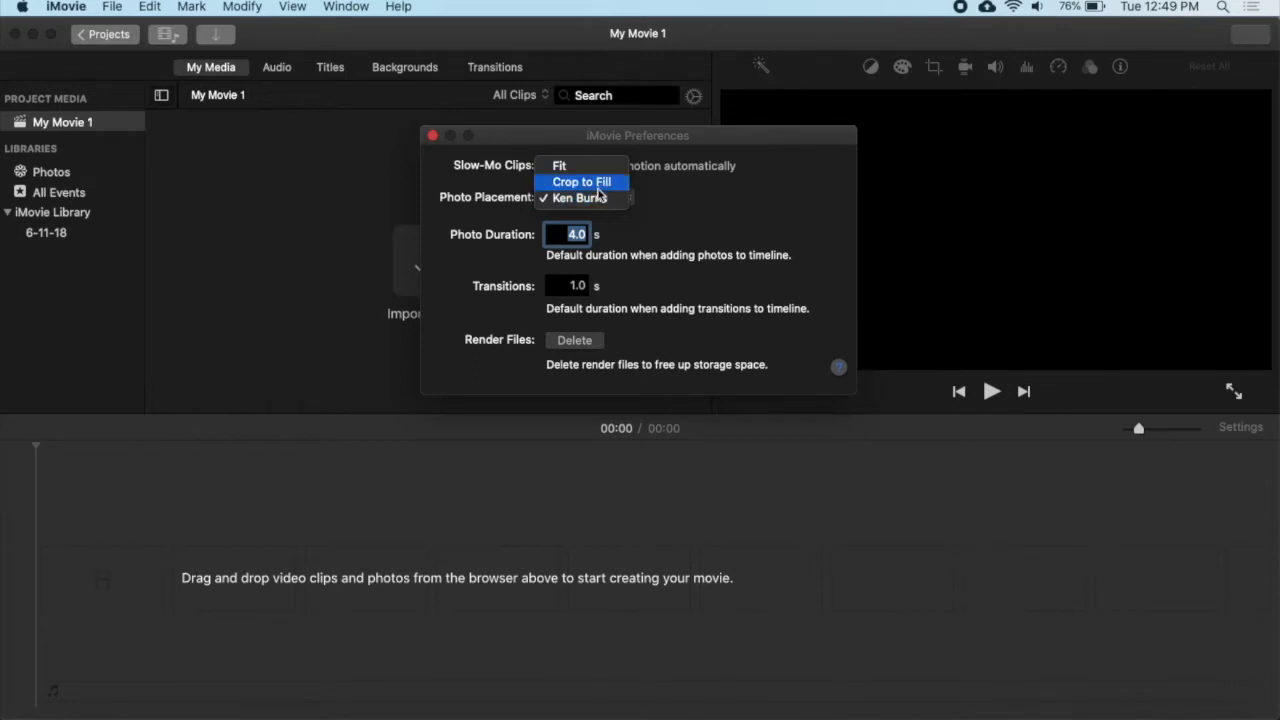
click(598, 186)
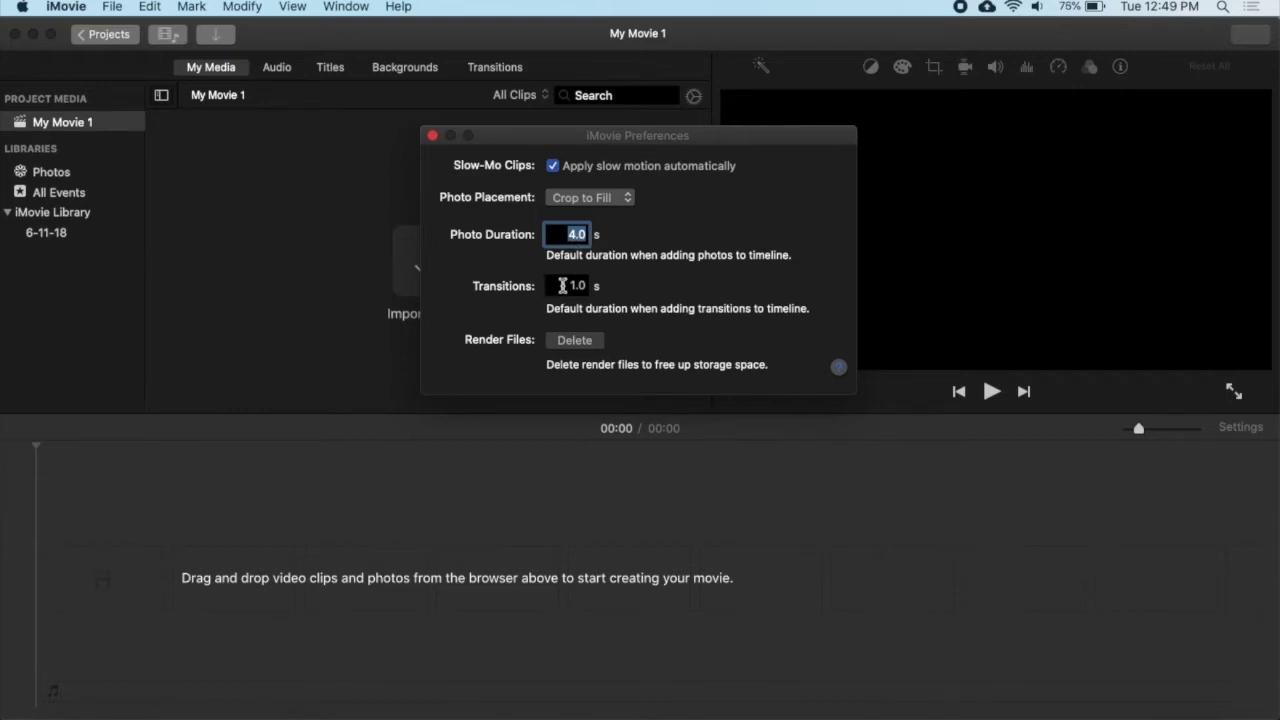
click(563, 286)
double_click(563, 286)
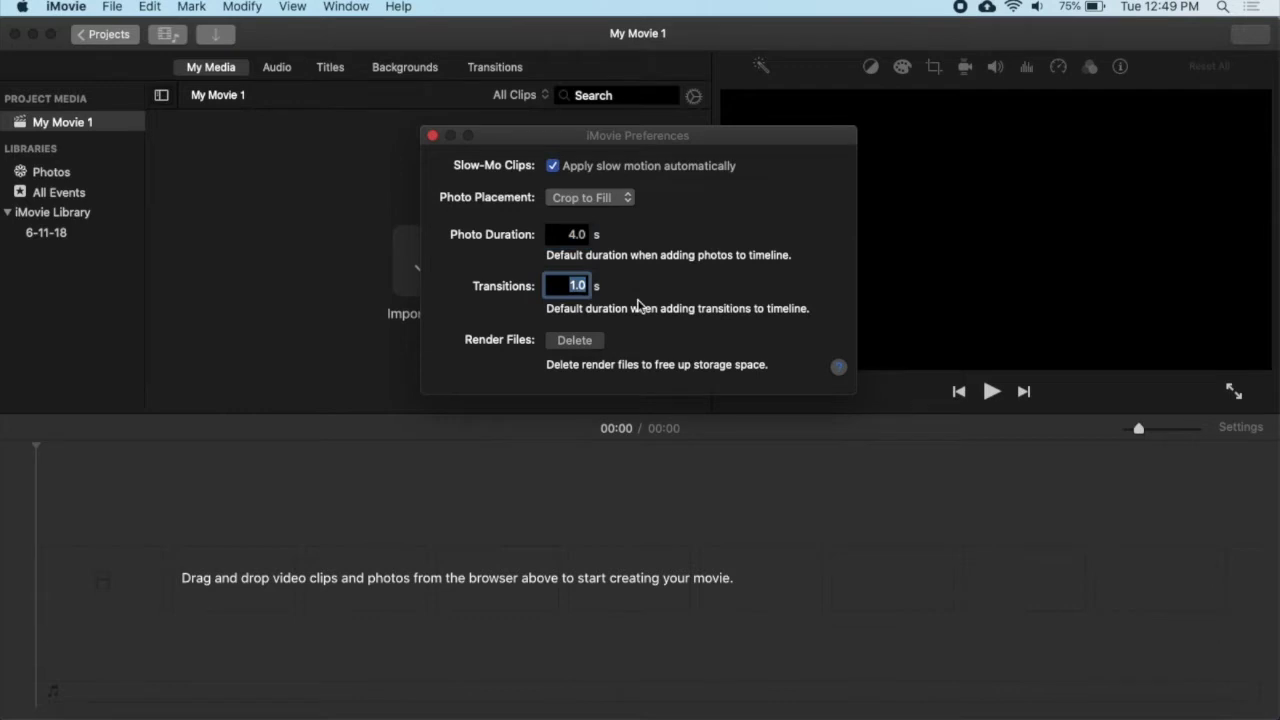
text(.5)
key(Return)
click(433, 137)
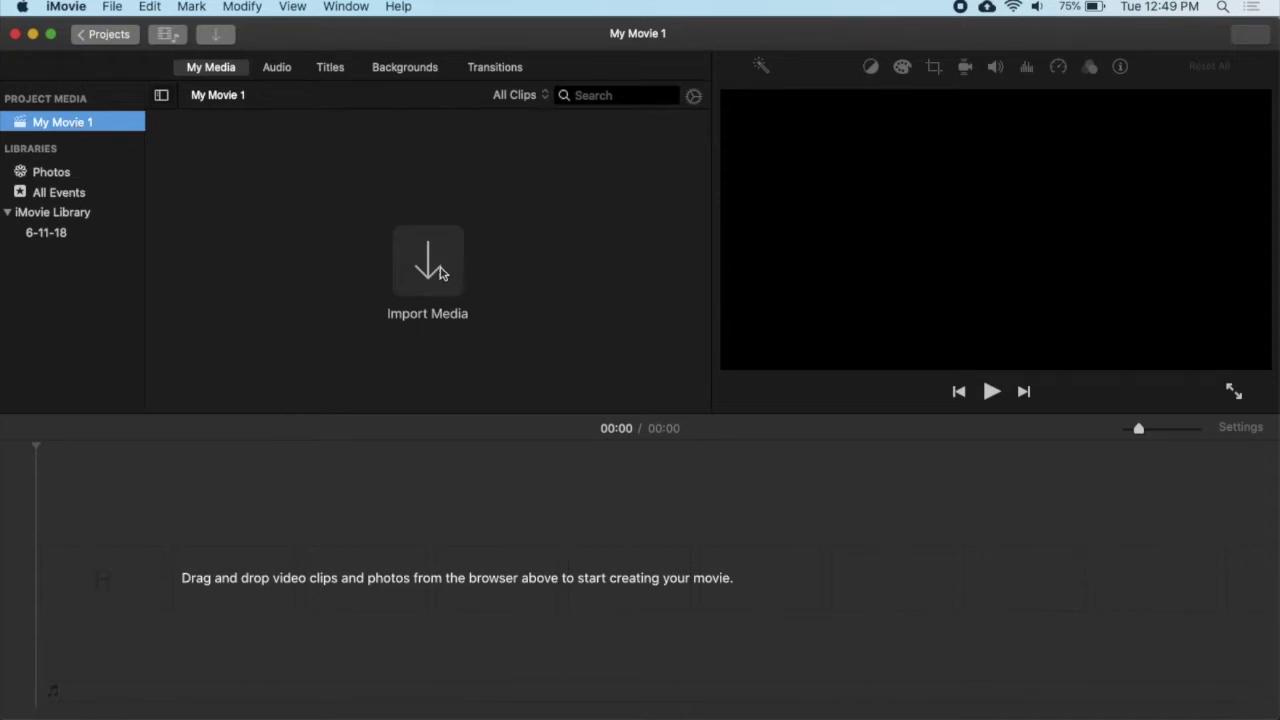
click(440, 272)
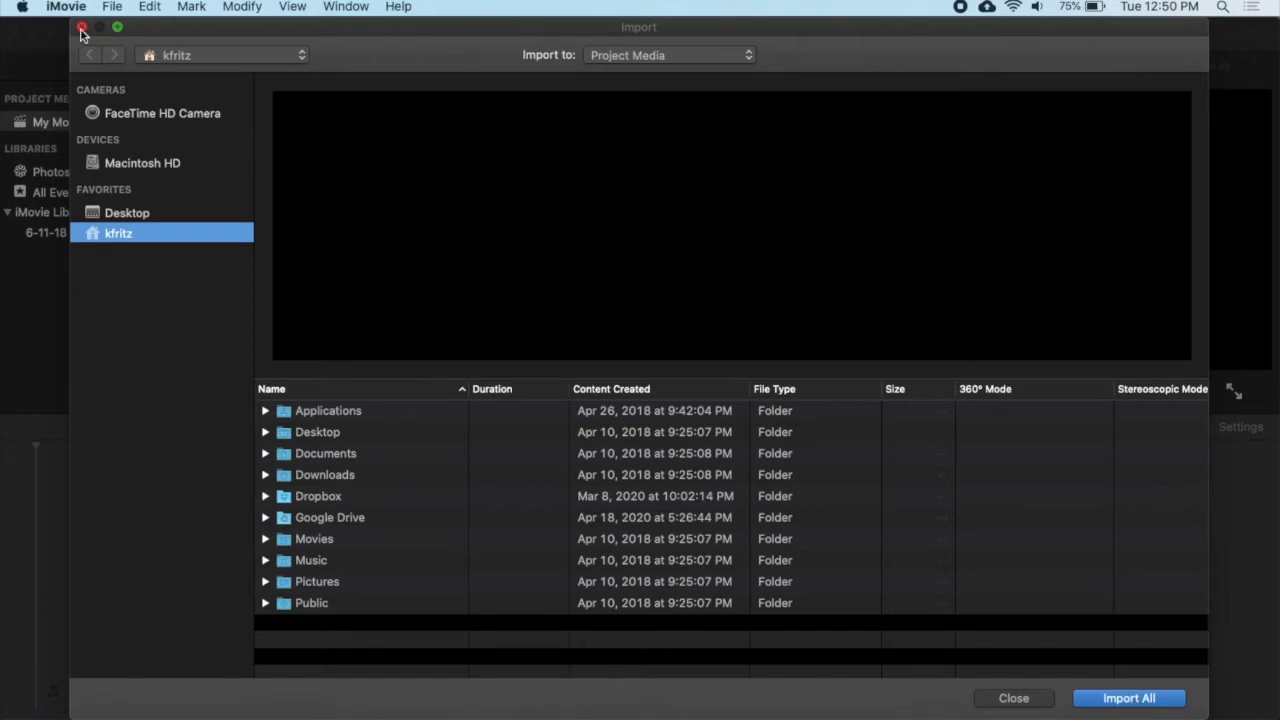
click(82, 28)
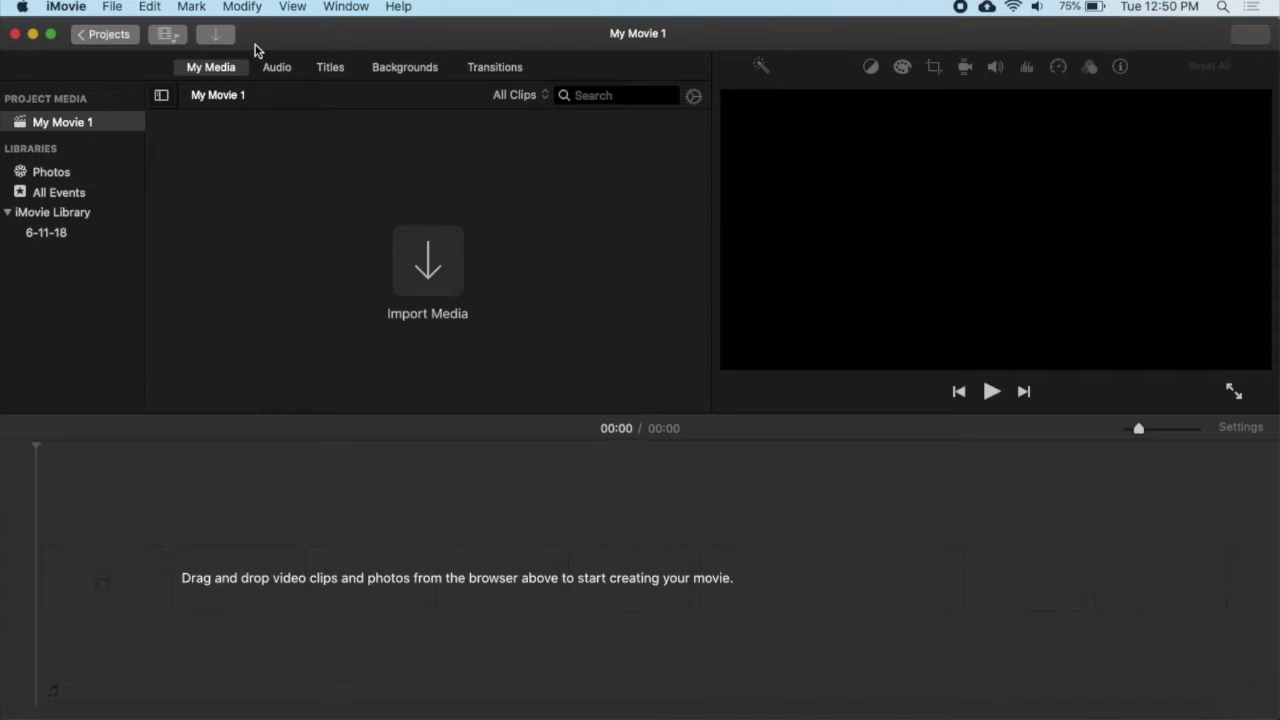
Select all six dog photos in the Photos library and drag them into the timeline
click(52, 172)
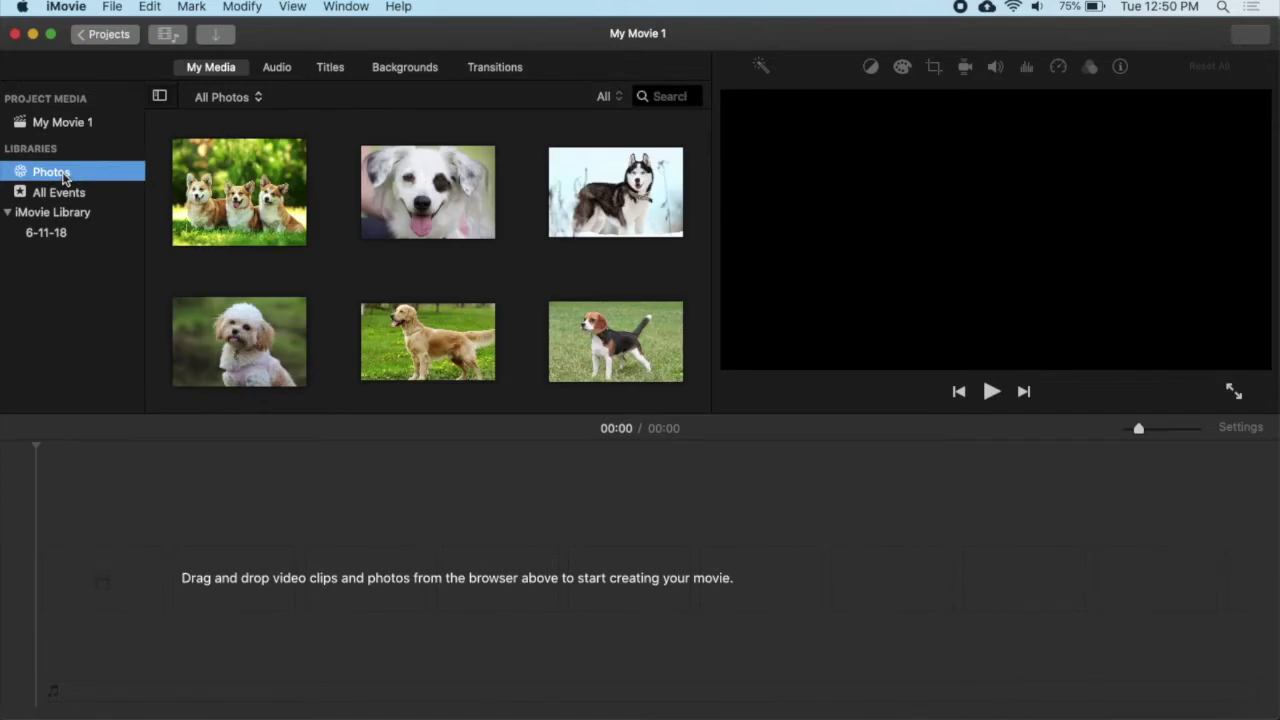
scroll(505, 165, down, 1)
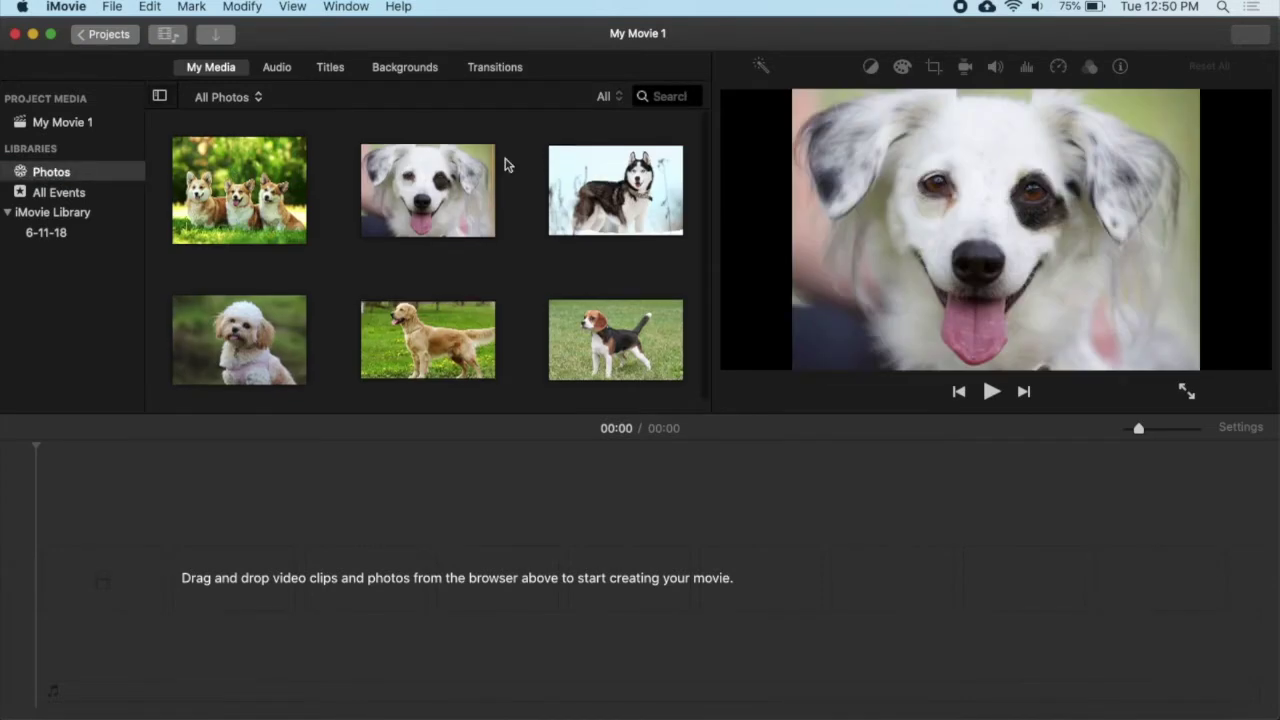
scroll(505, 165, up, 1)
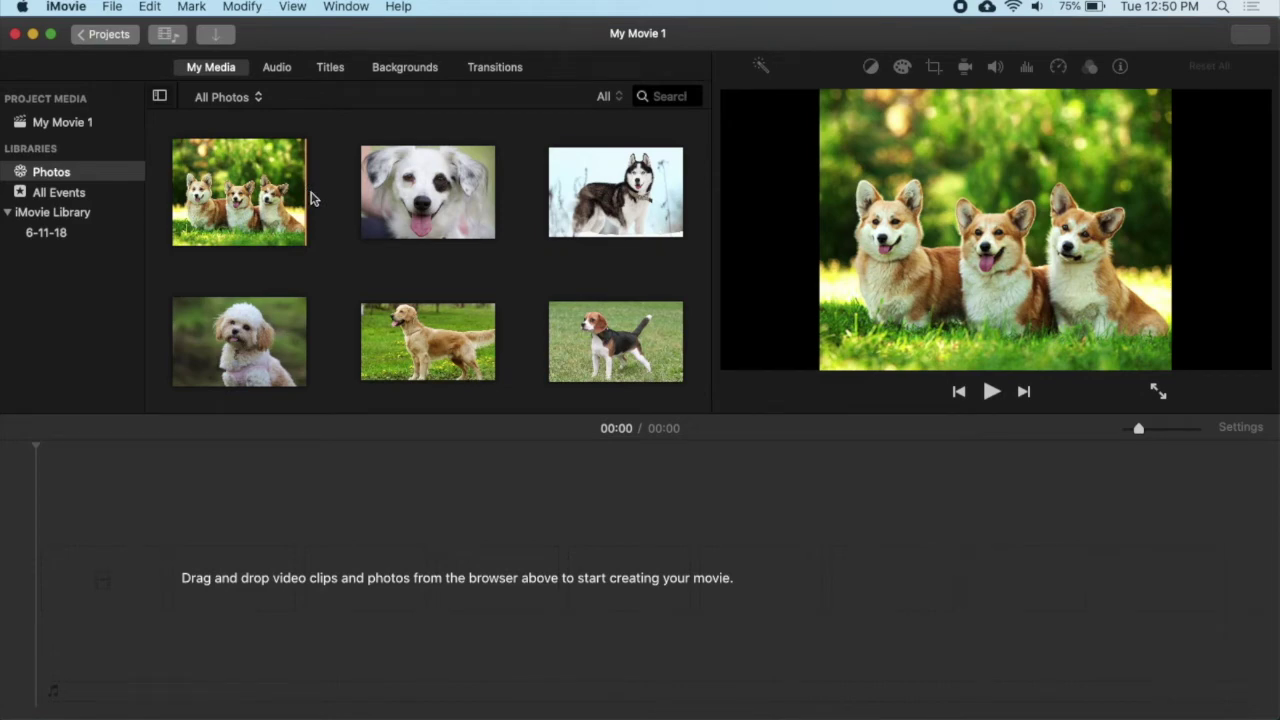
key(super+a)
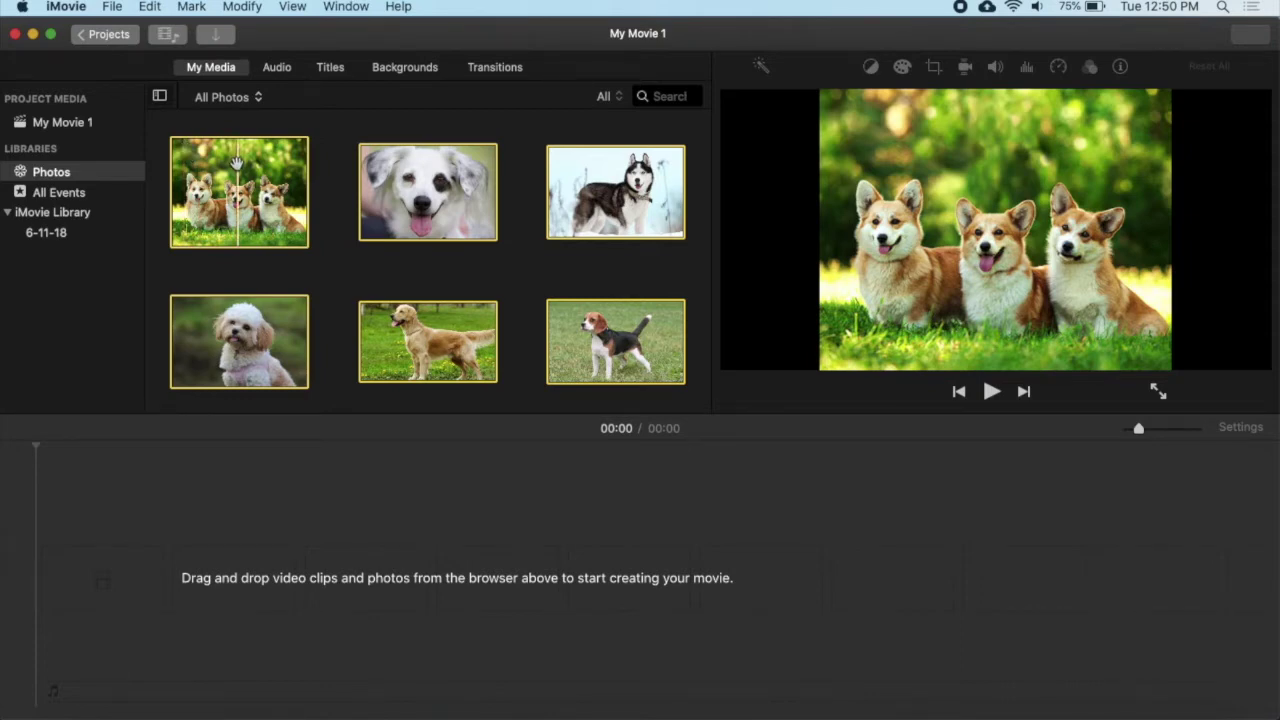
drag(237, 162, 86, 566)
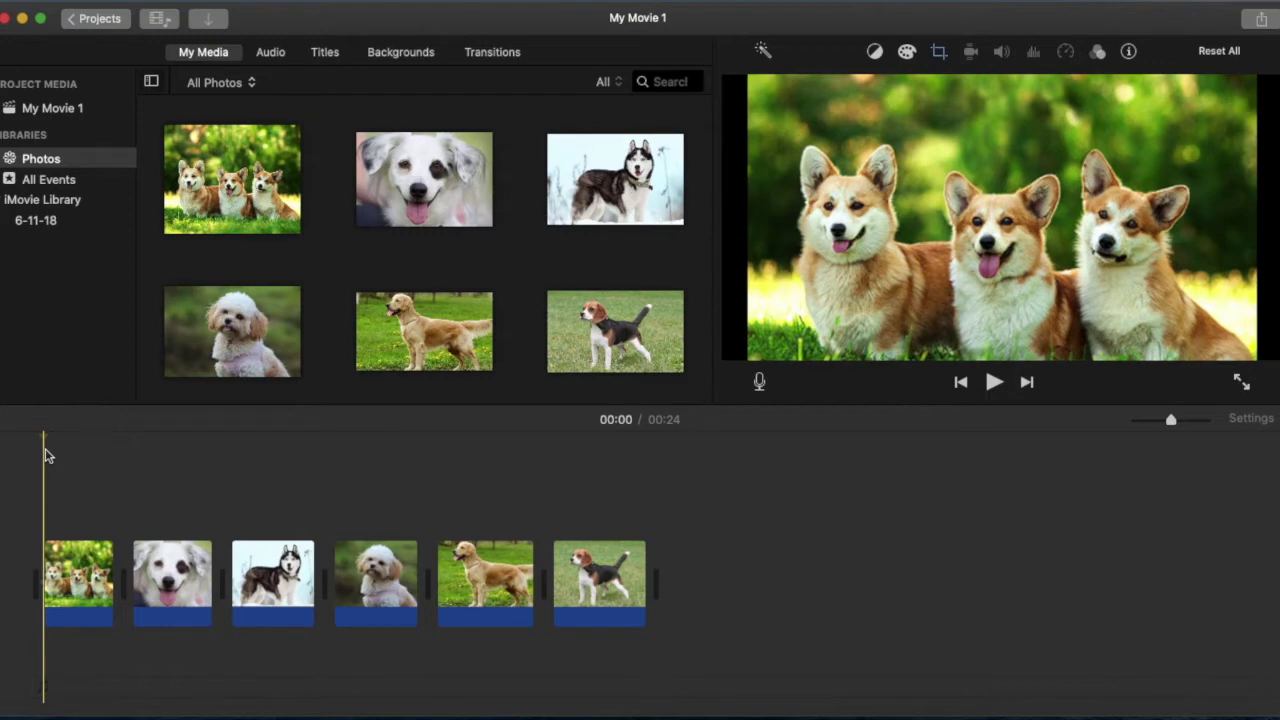
Play the 24-second dog slideshow from the start, then stop playback
click(994, 383)
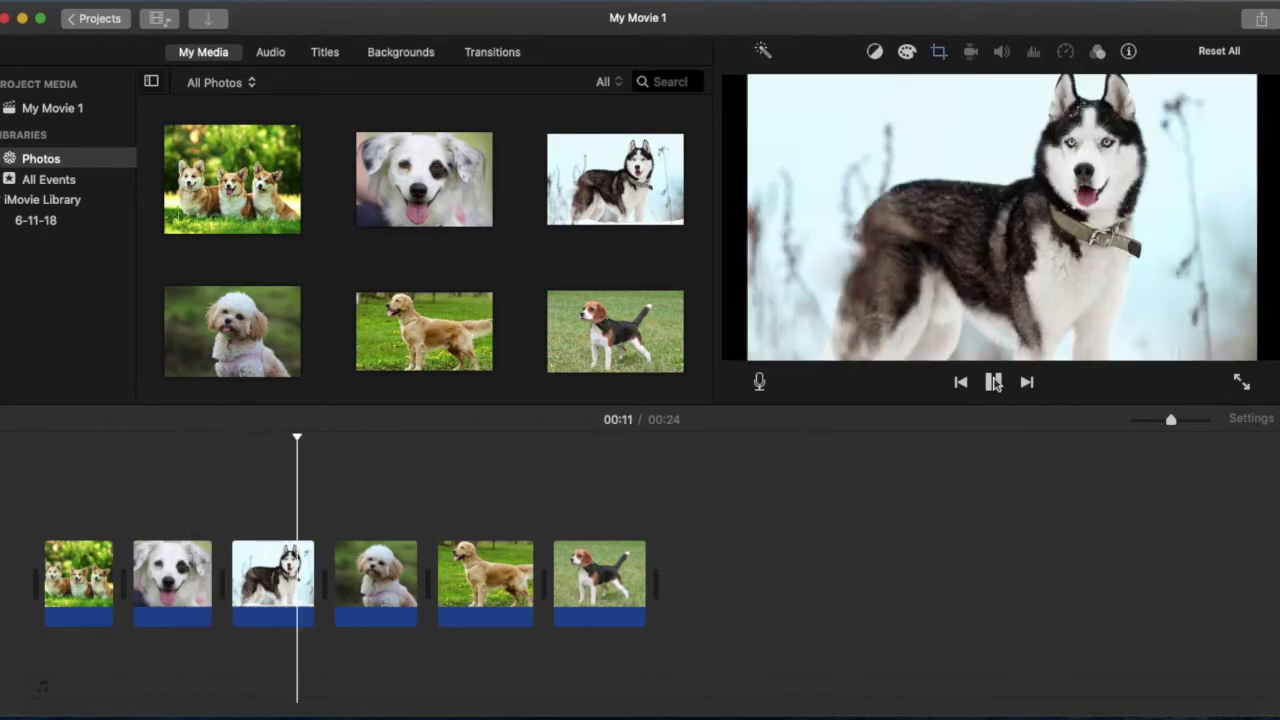
click(994, 382)
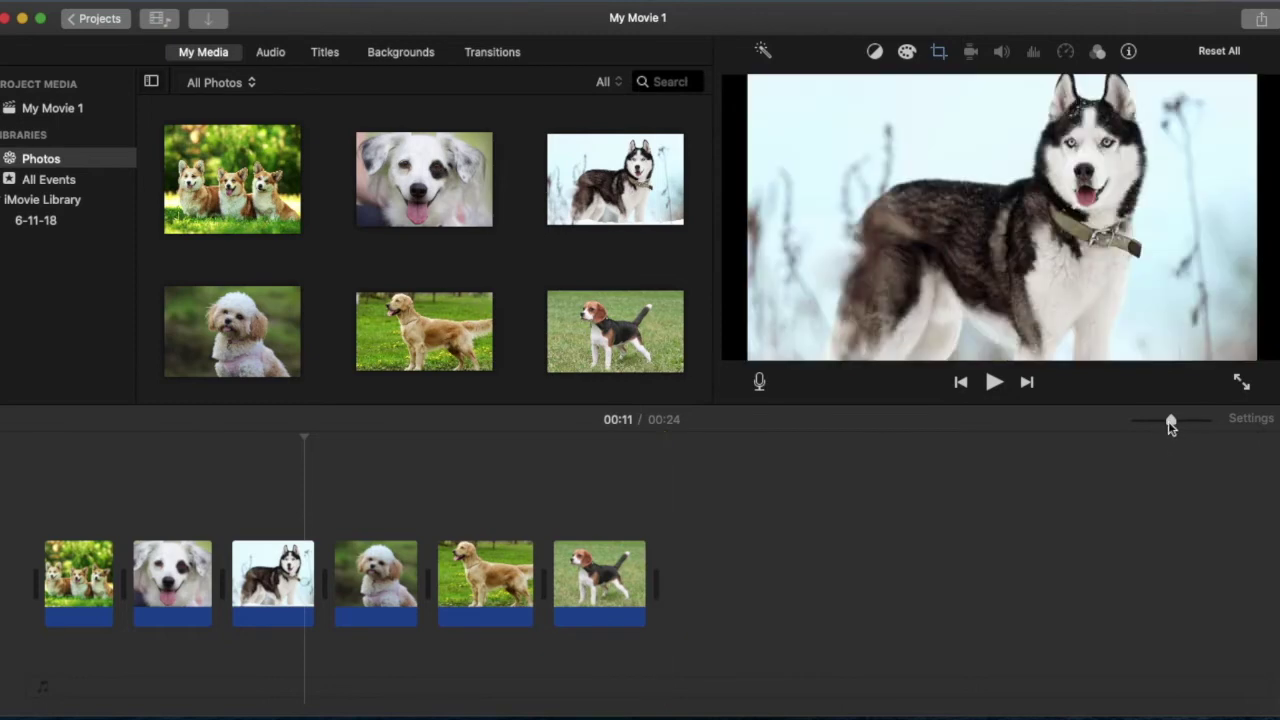
Zoom the timeline in so each clip shows many frames, scroll through them, and toggle full-screen preview
drag(1171, 425, 1135, 420)
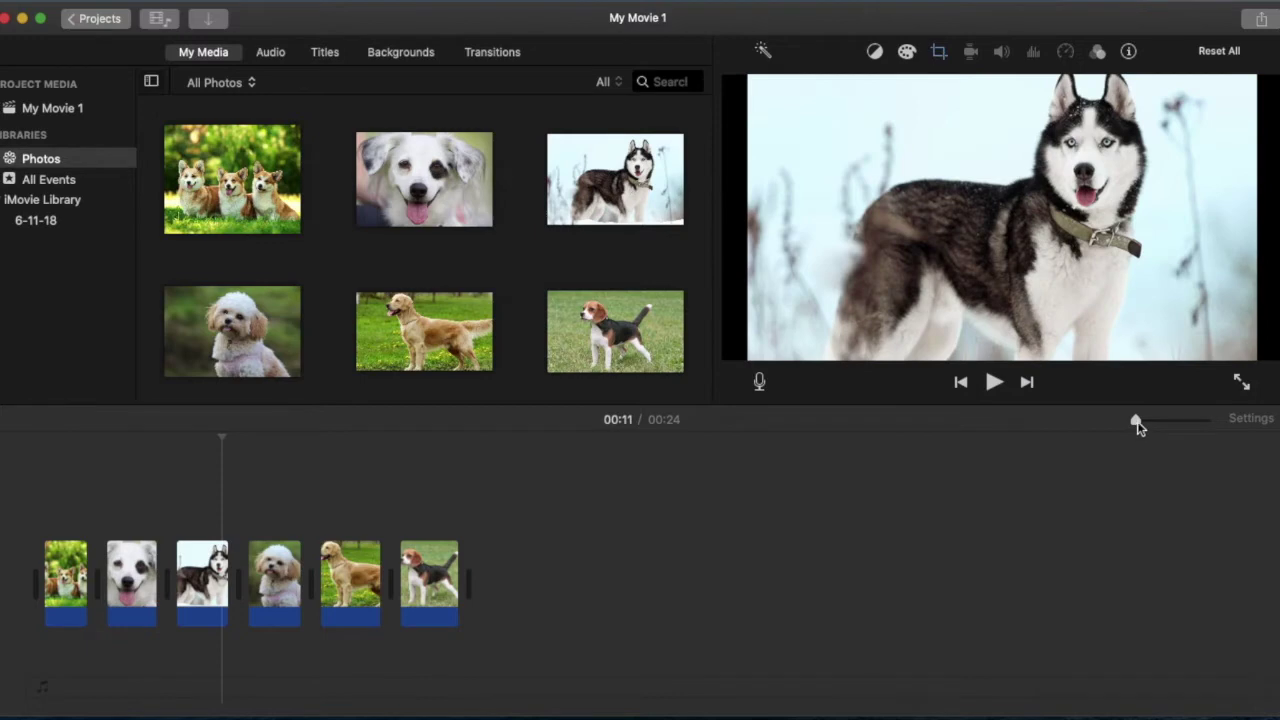
drag(1138, 427, 1207, 430)
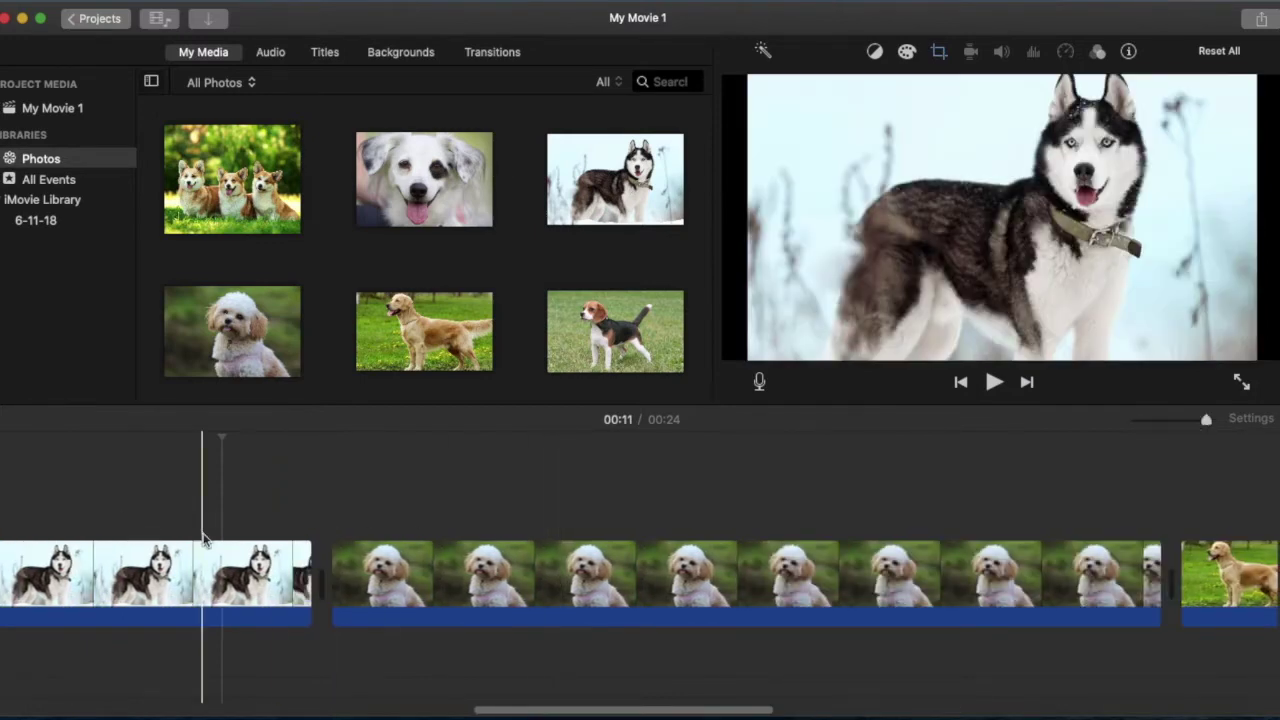
scroll(205, 538, left, 5)
scroll(203, 540, left, 15)
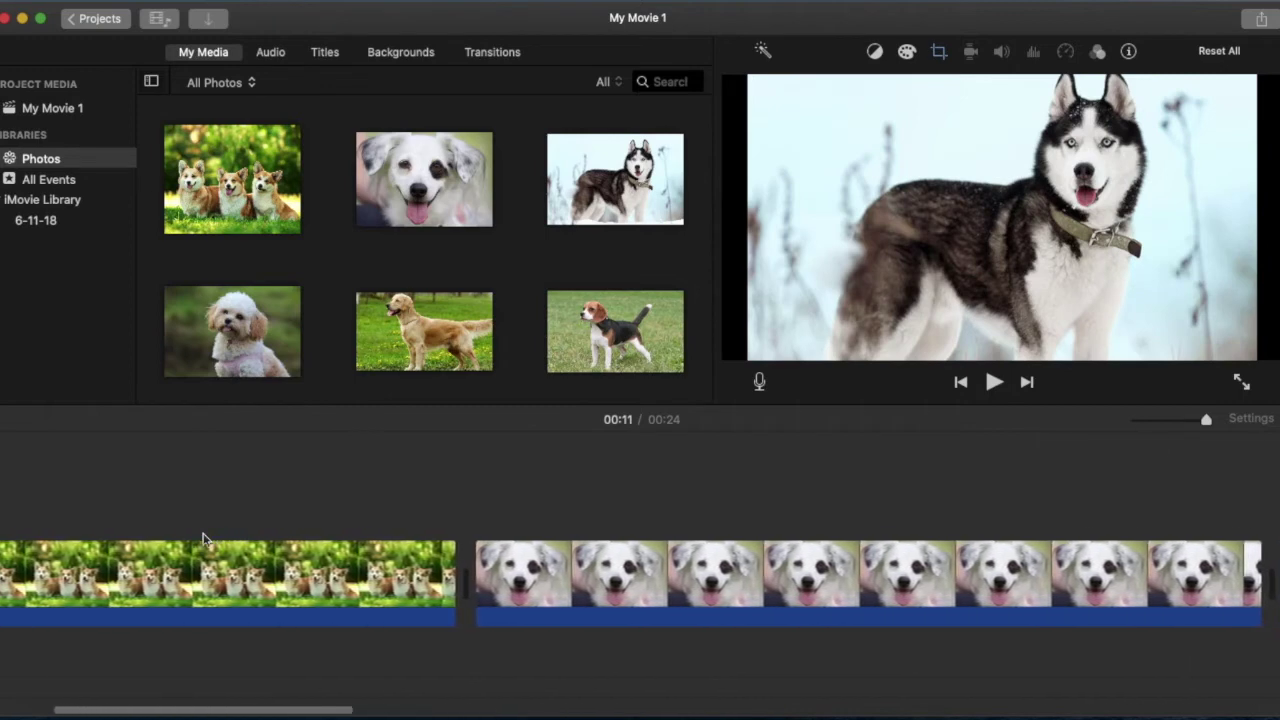
scroll(203, 540, right, 10)
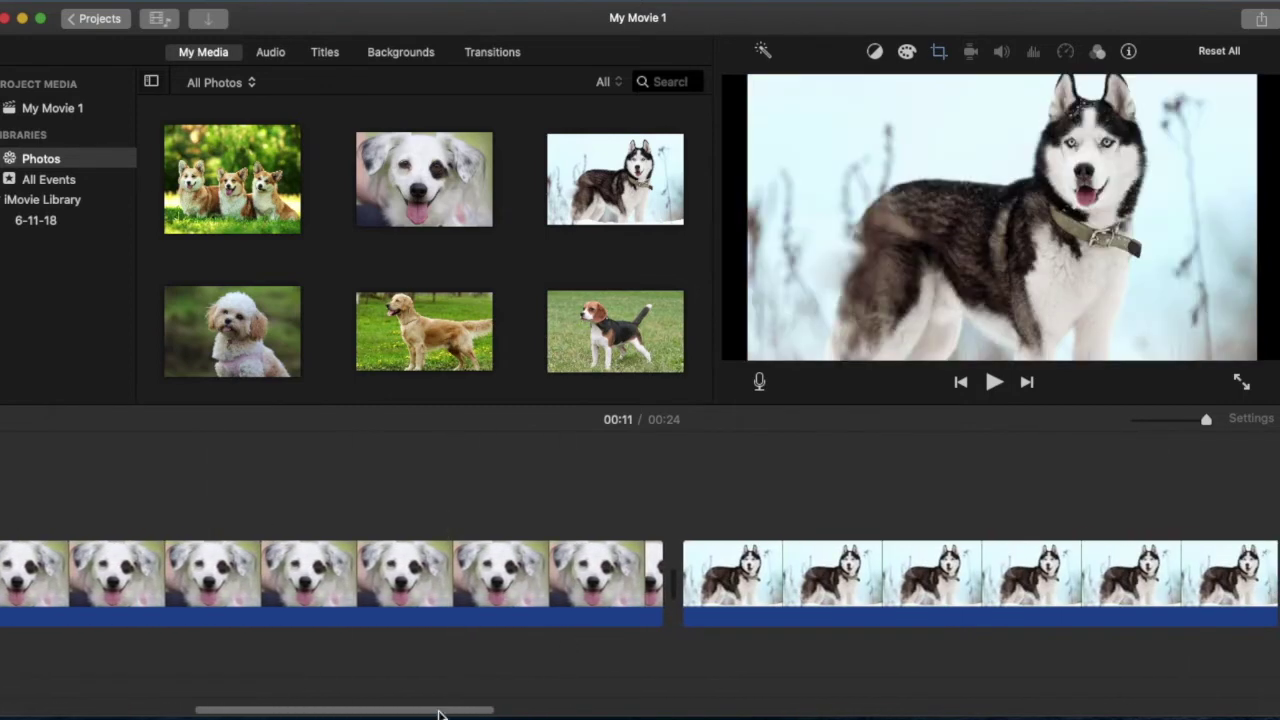
scroll(448, 690, right, 8)
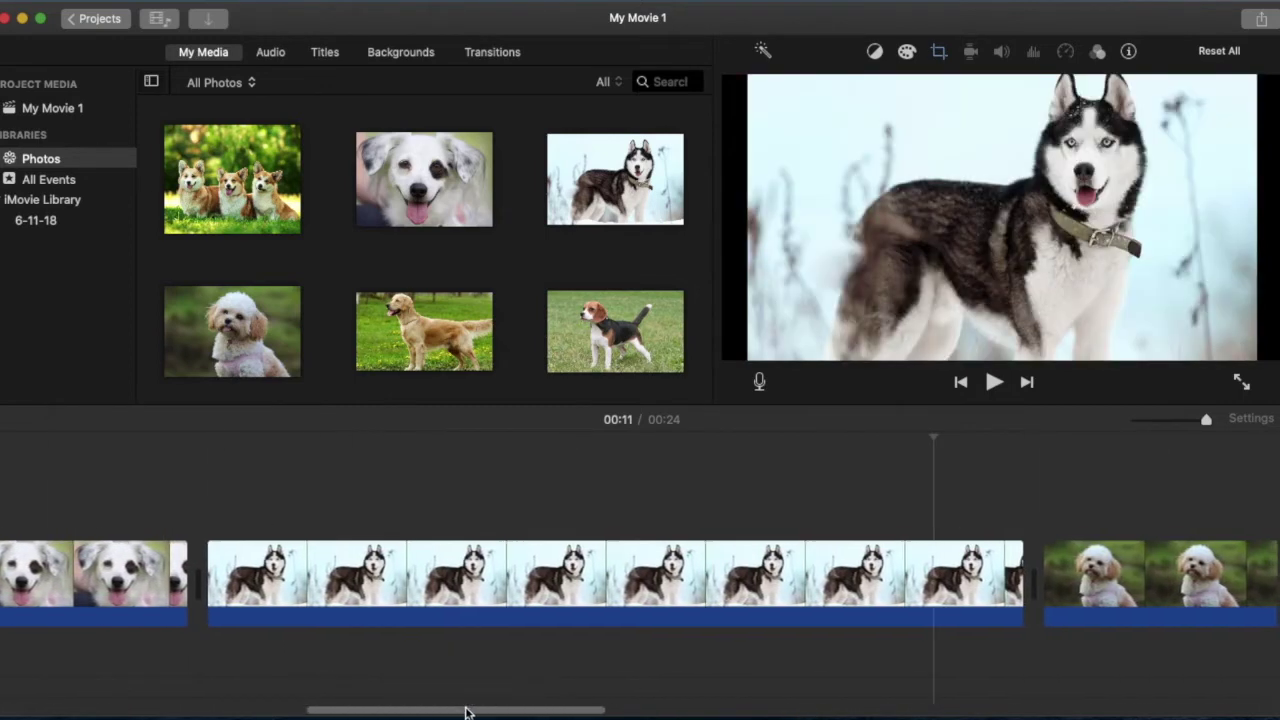
drag(466, 711, 10, 528)
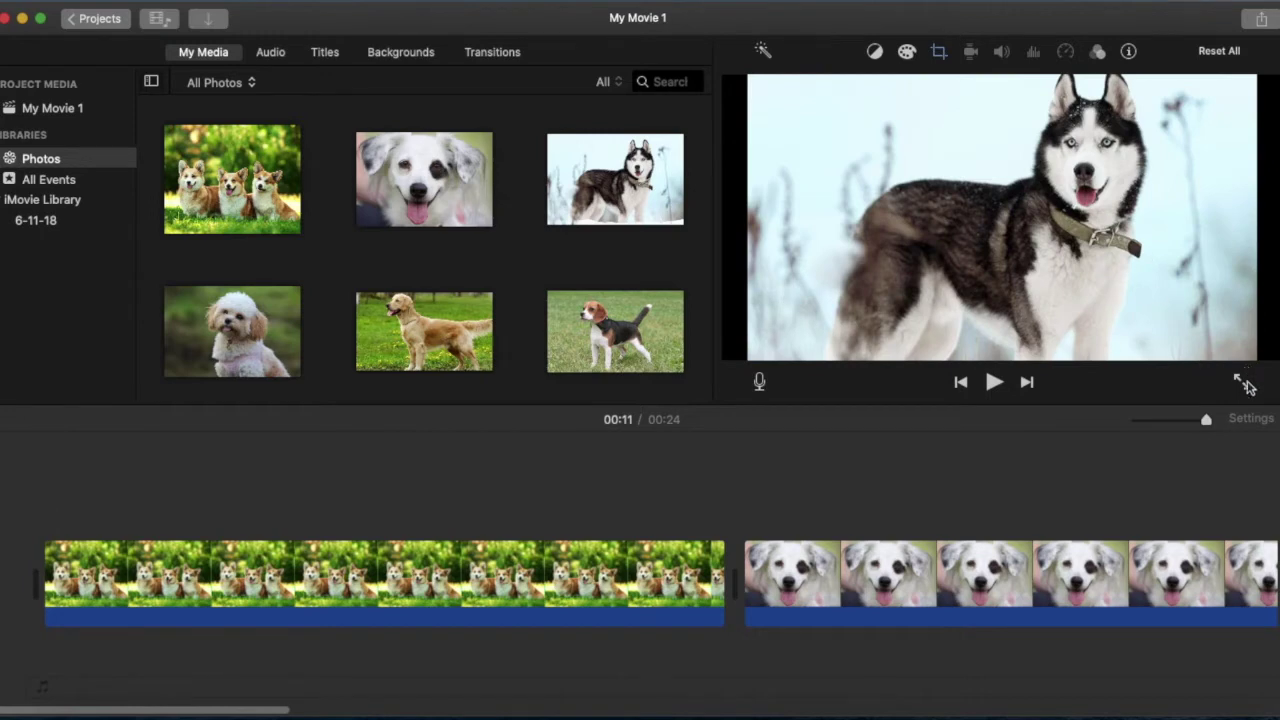
click(1243, 386)
click(1243, 386)
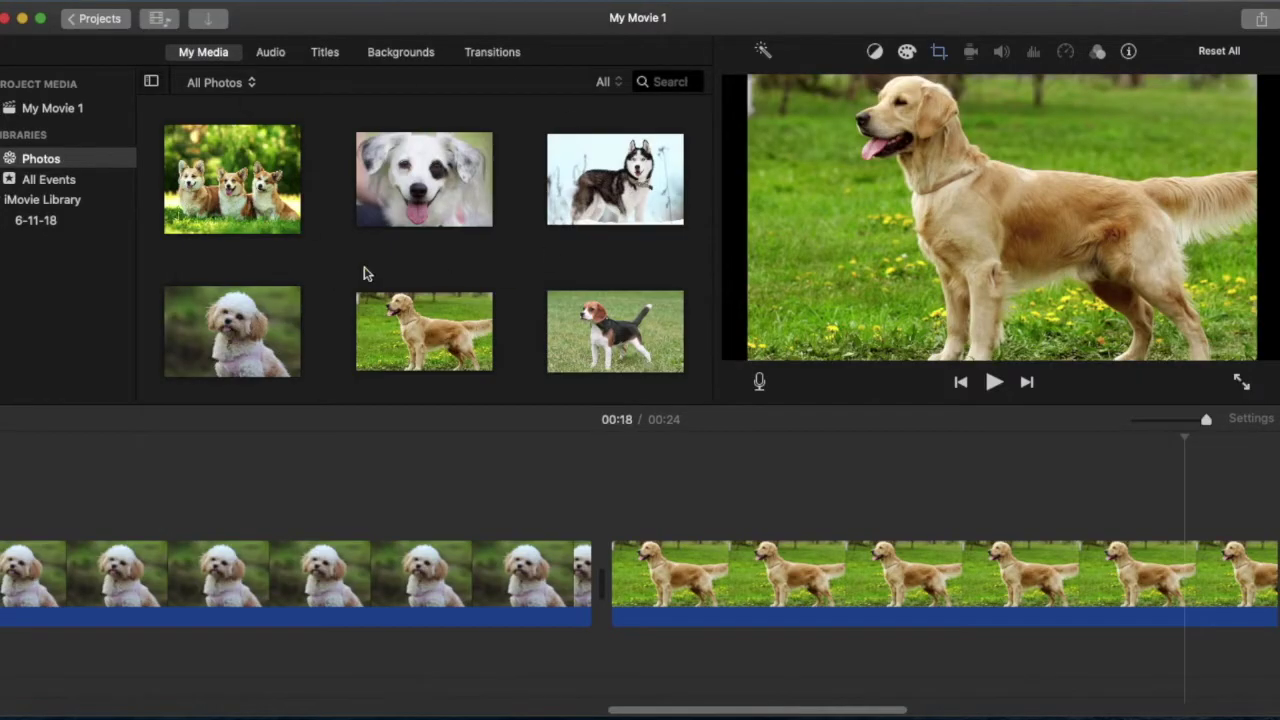
Preview the corgi photo, then browse the Audio, Titles, Backgrounds and Transitions libraries
click(280, 200)
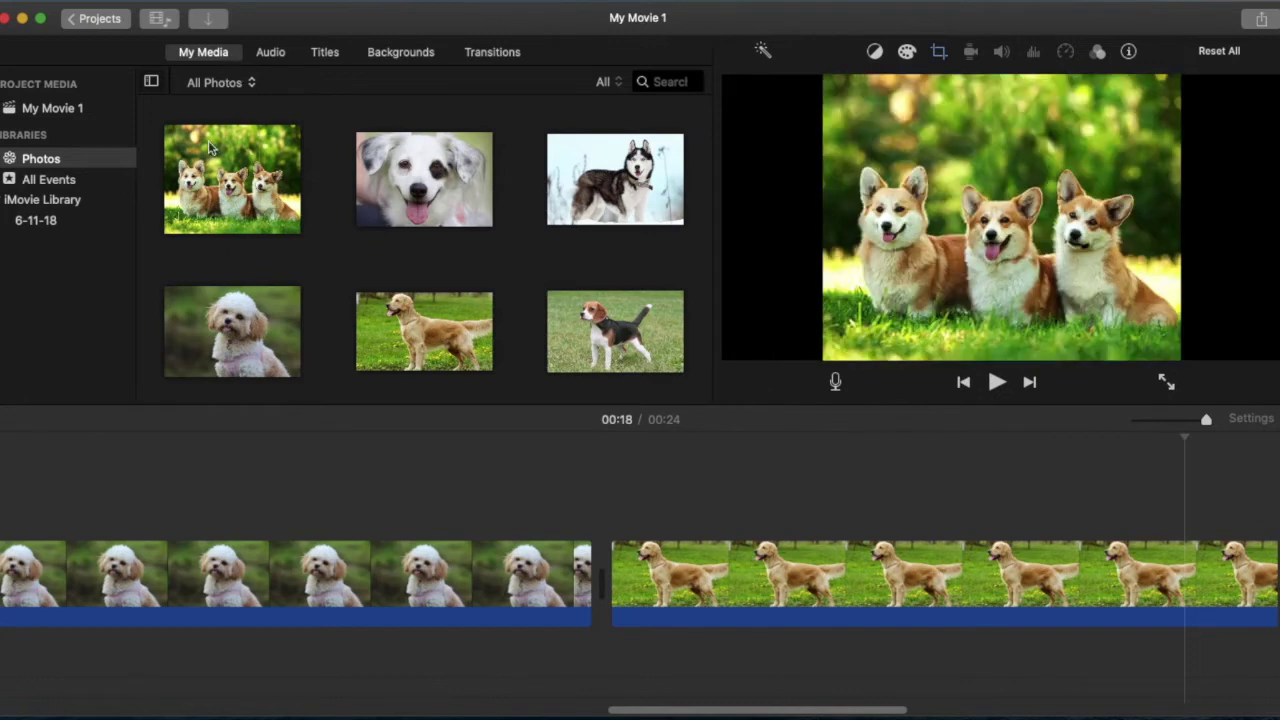
scroll(352, 207, down, 1)
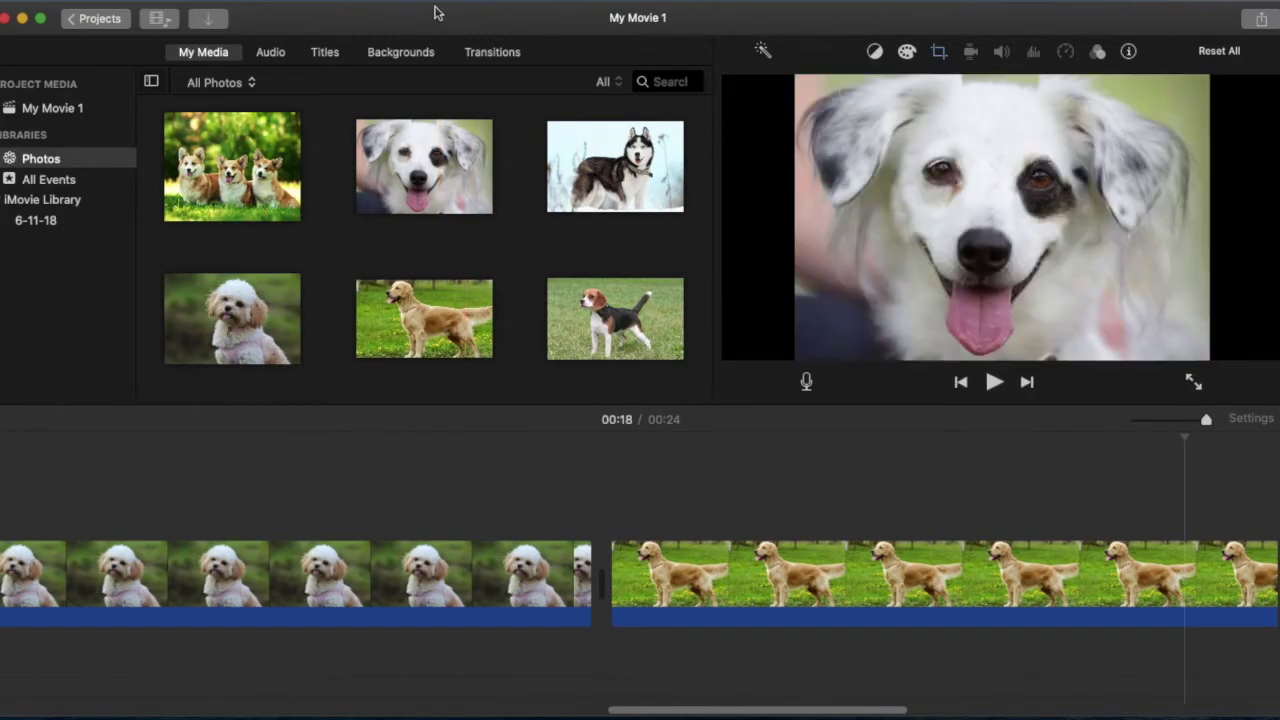
click(268, 58)
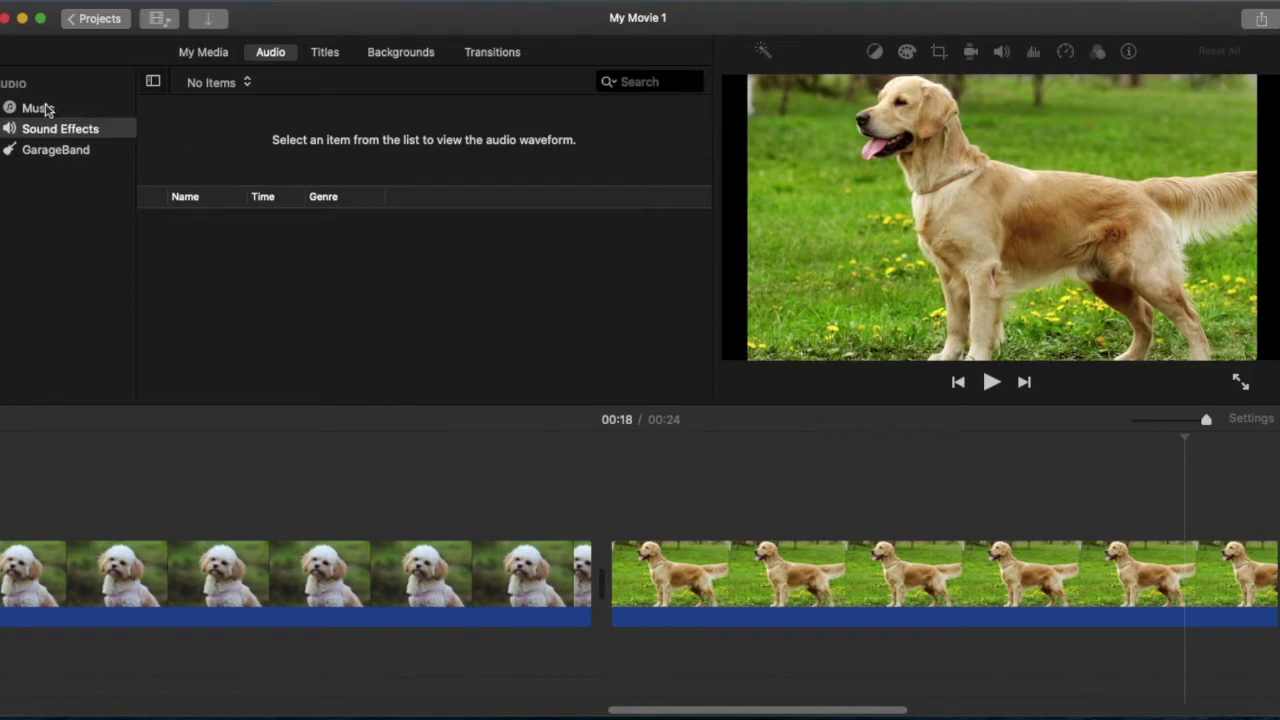
click(329, 57)
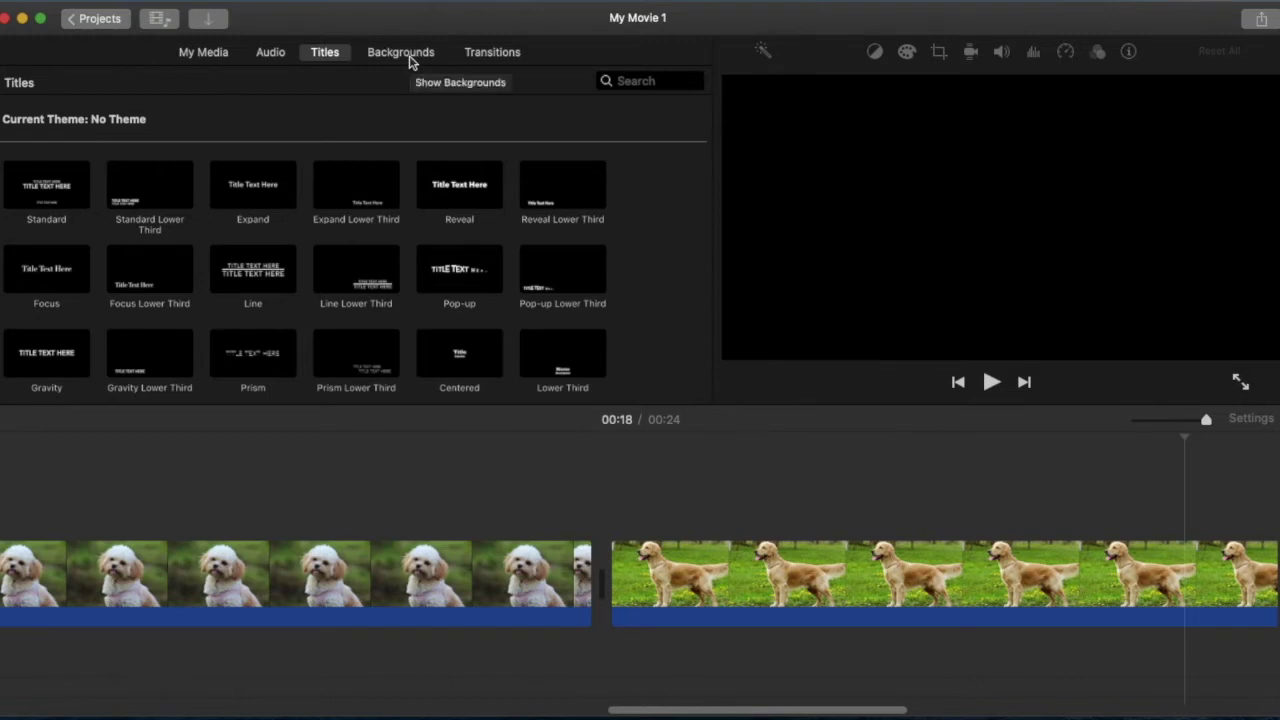
click(400, 52)
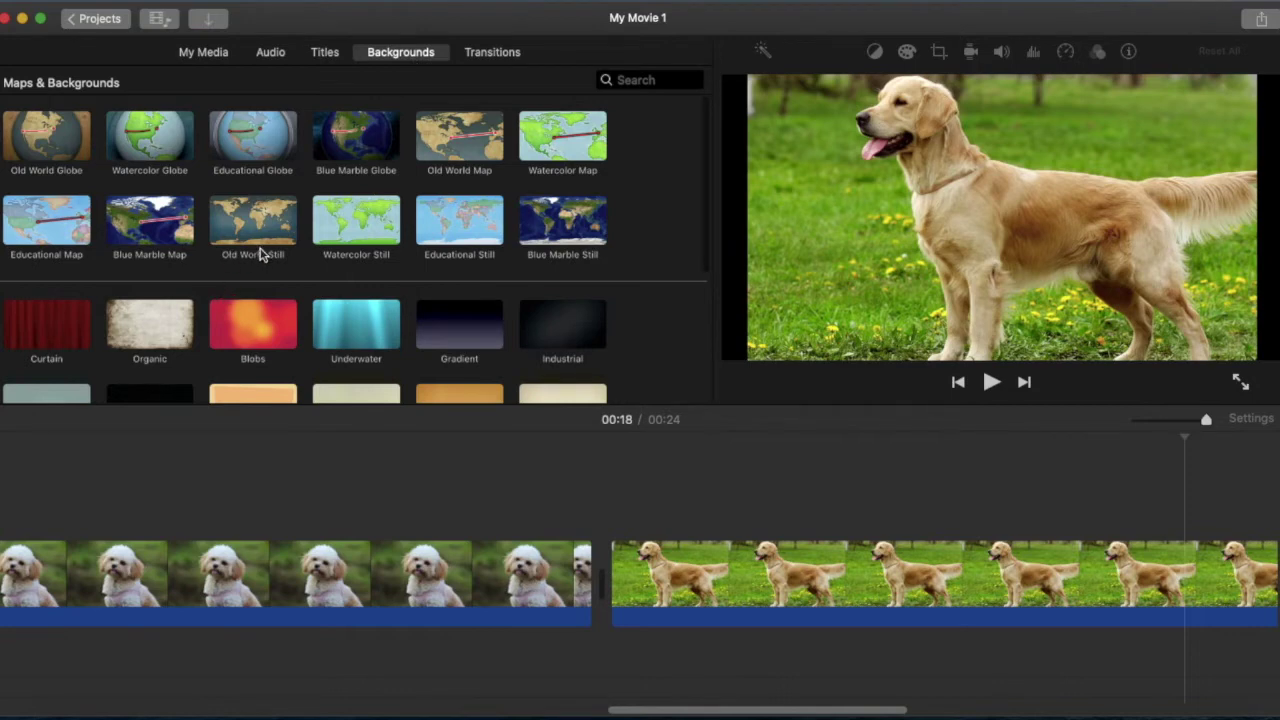
scroll(260, 254, down, 1)
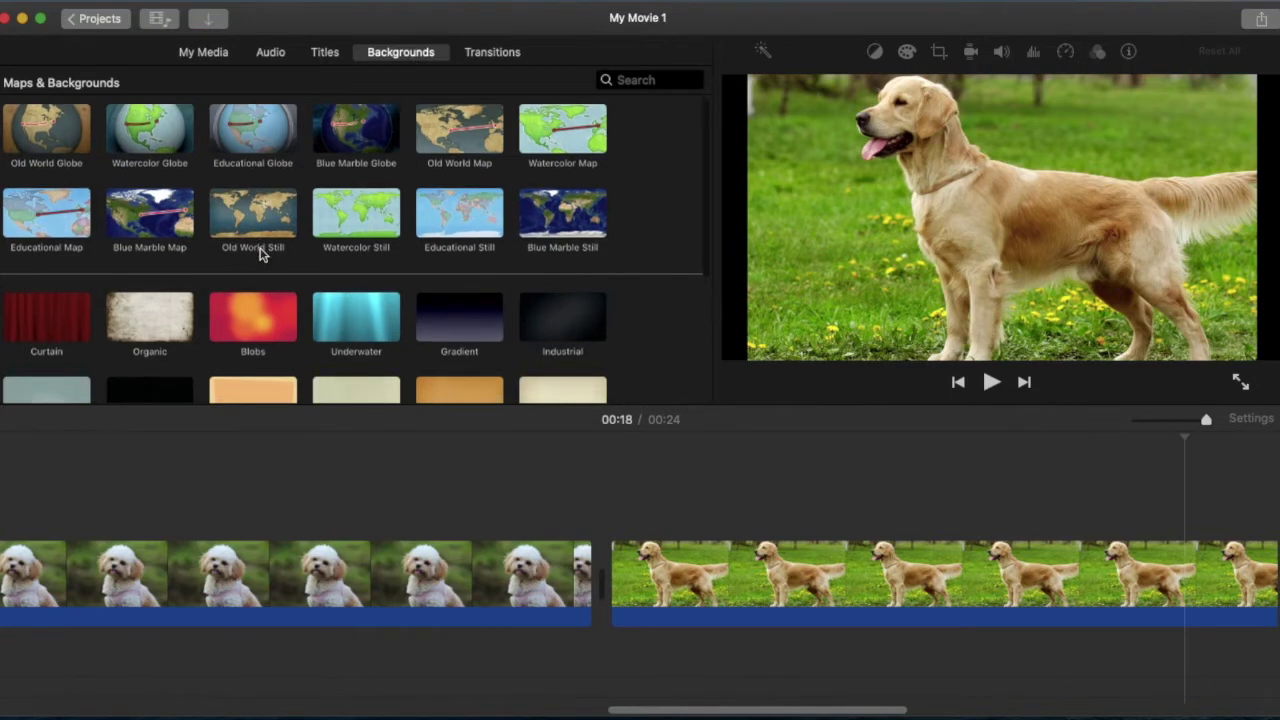
scroll(260, 254, down, 5)
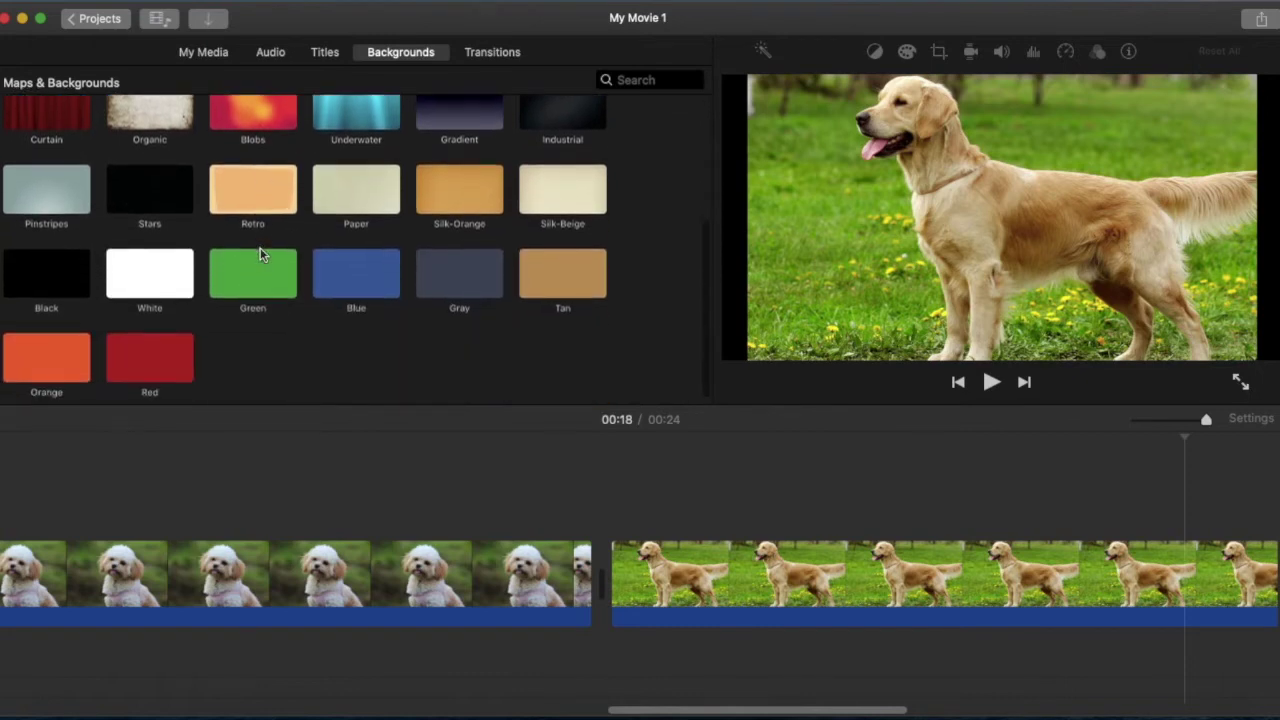
scroll(262, 255, up, 5)
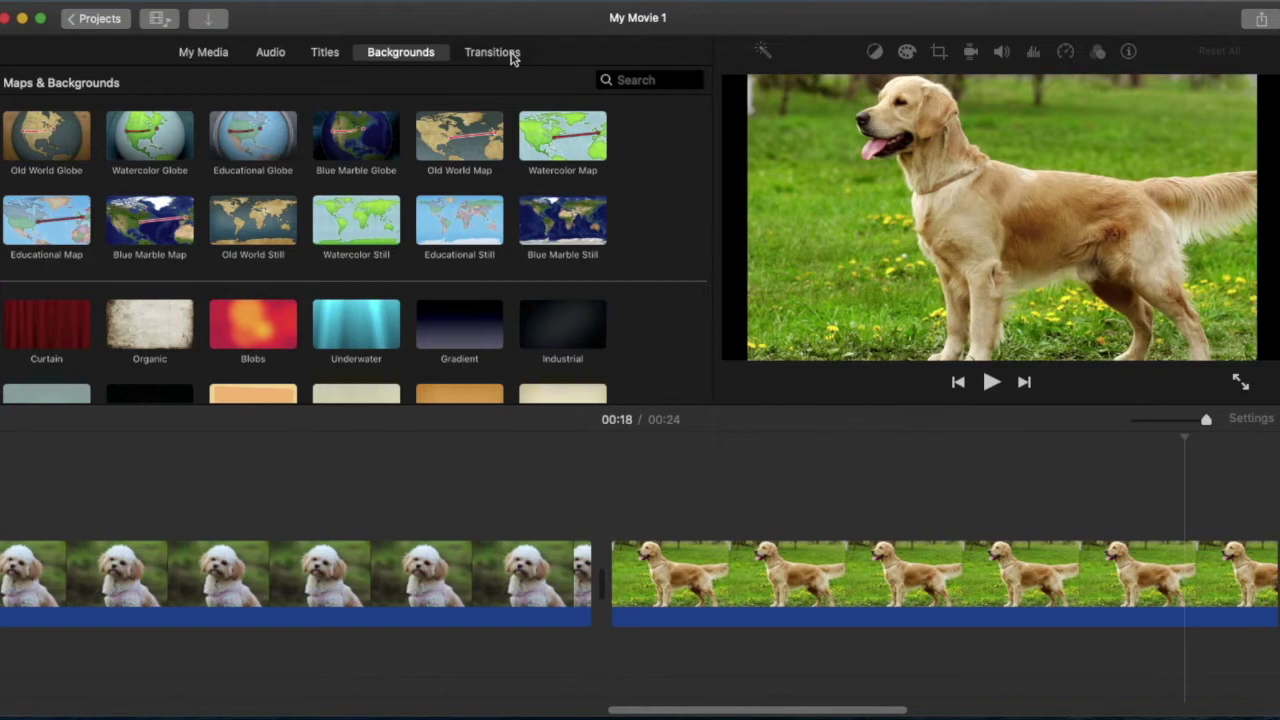
click(511, 55)
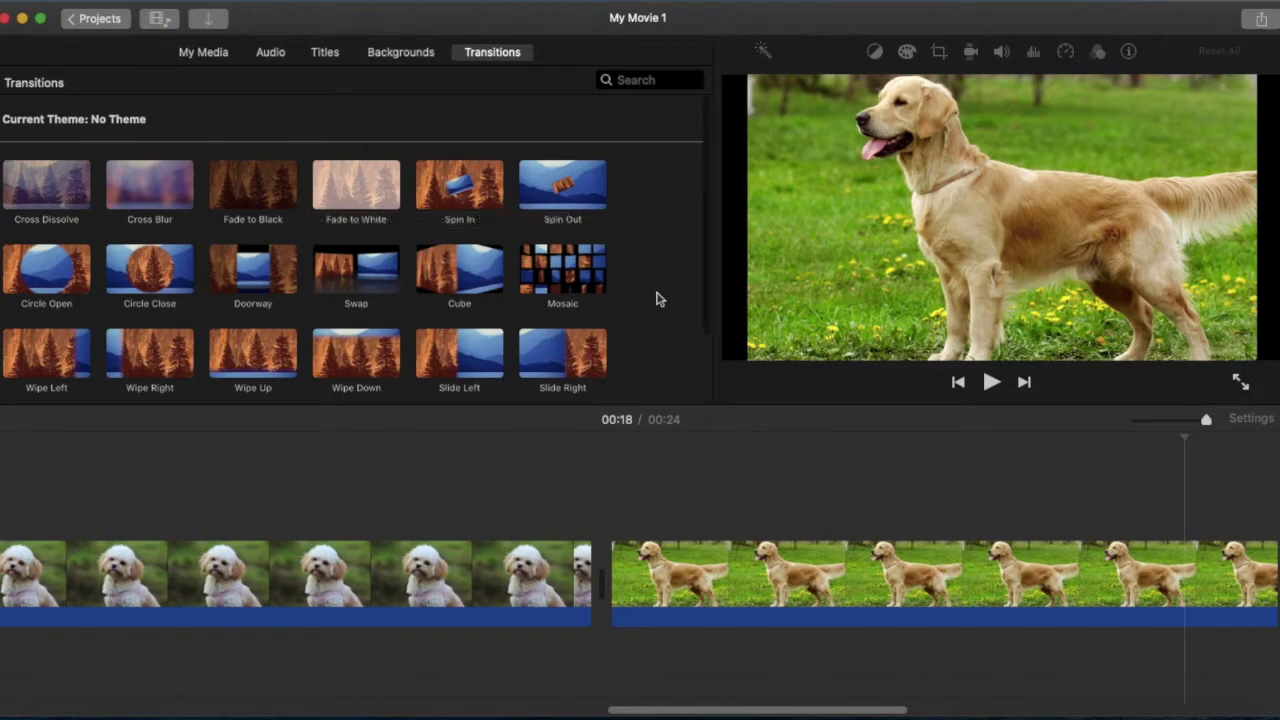
scroll(657, 298, down, 2)
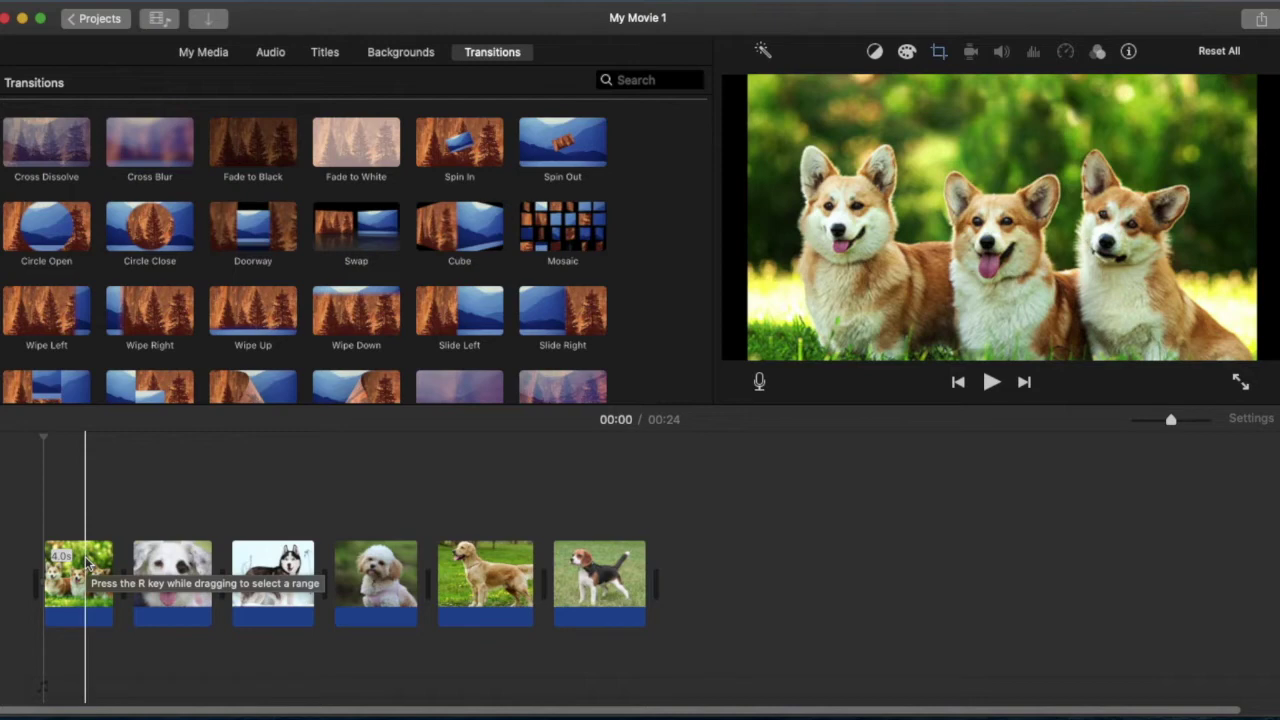
Lengthen the opening corgi clip to 7.0 s, making the movie 00:27
click(85, 556)
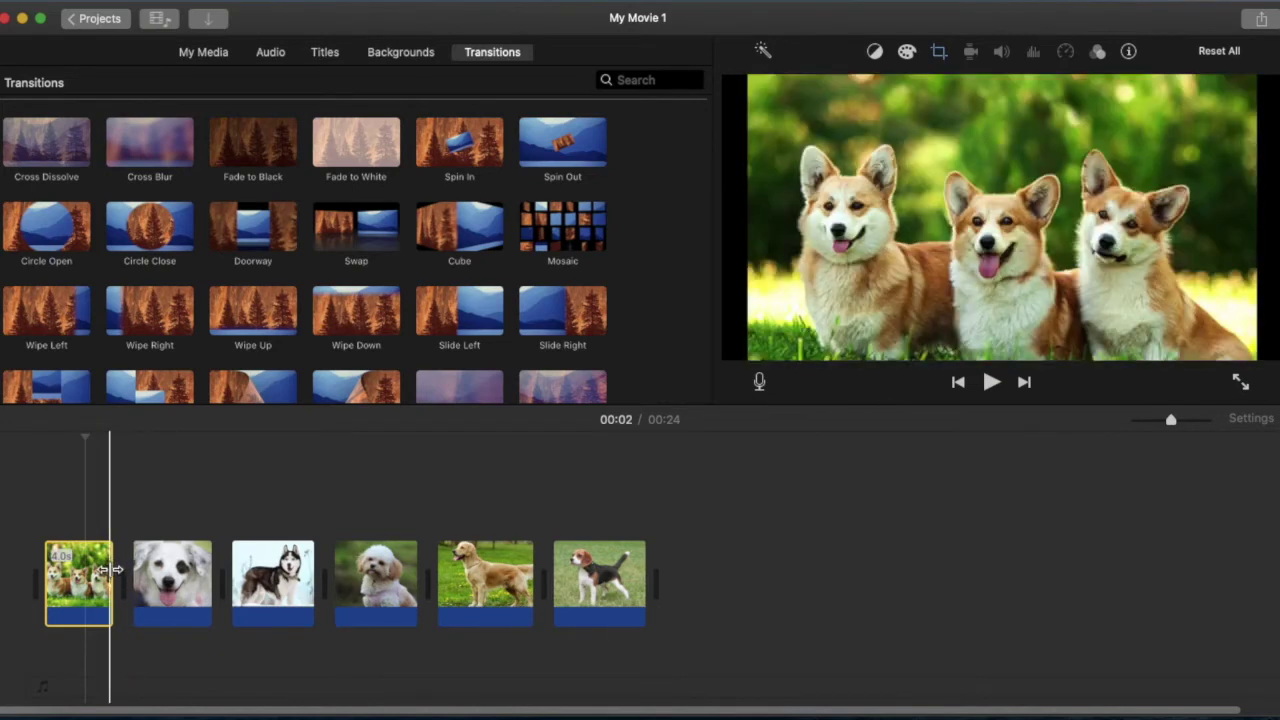
drag(105, 569, 165, 569)
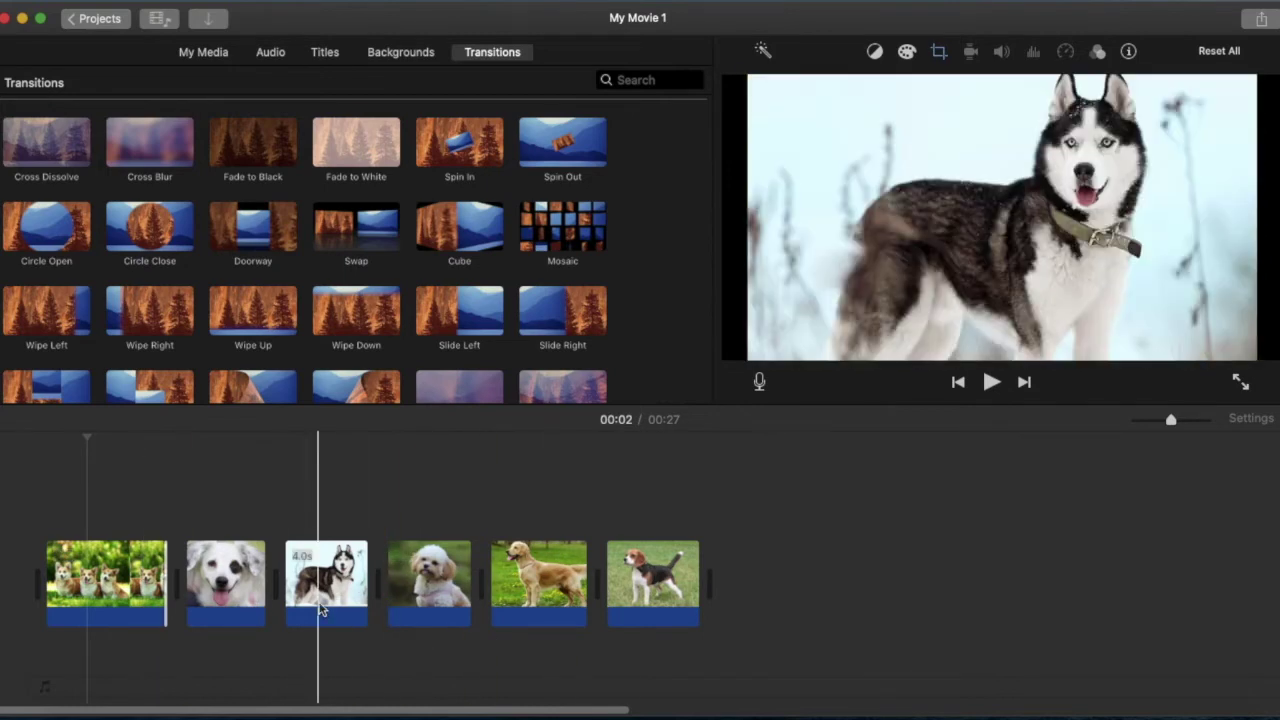
Delete the corgi clip, leaving five dog clips in a 00:20 movie
click(129, 568)
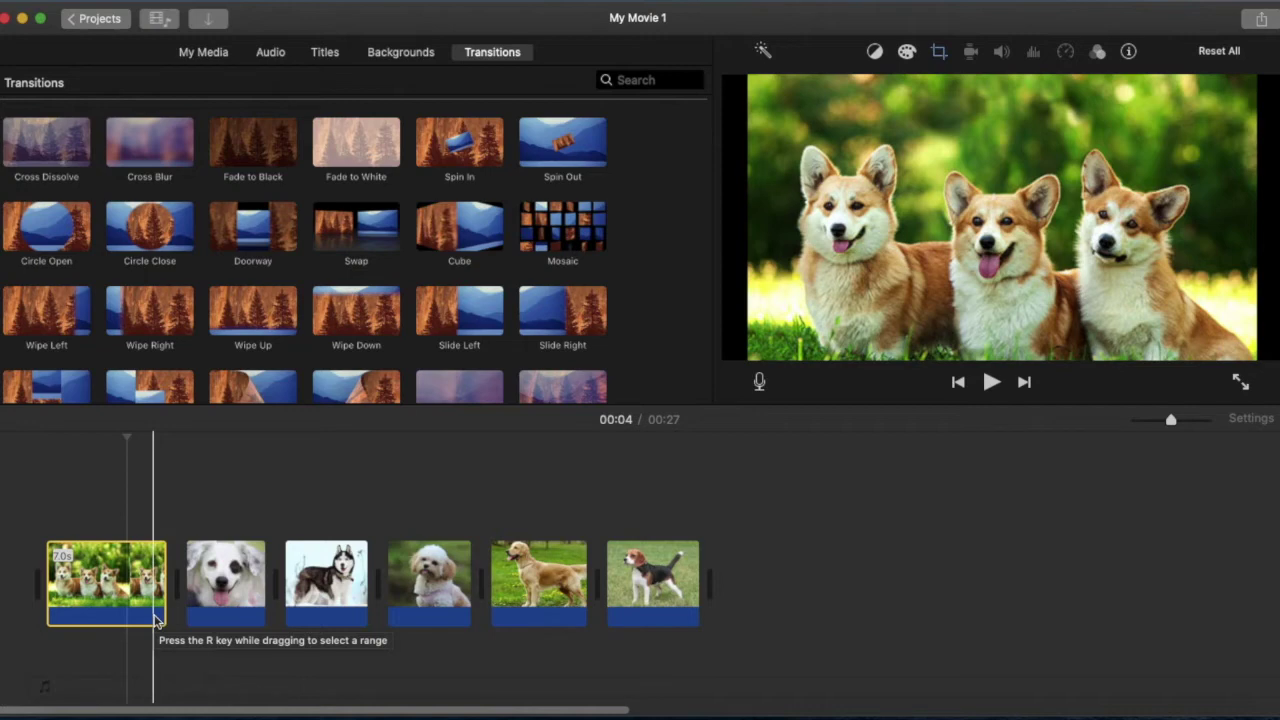
key(Delete)
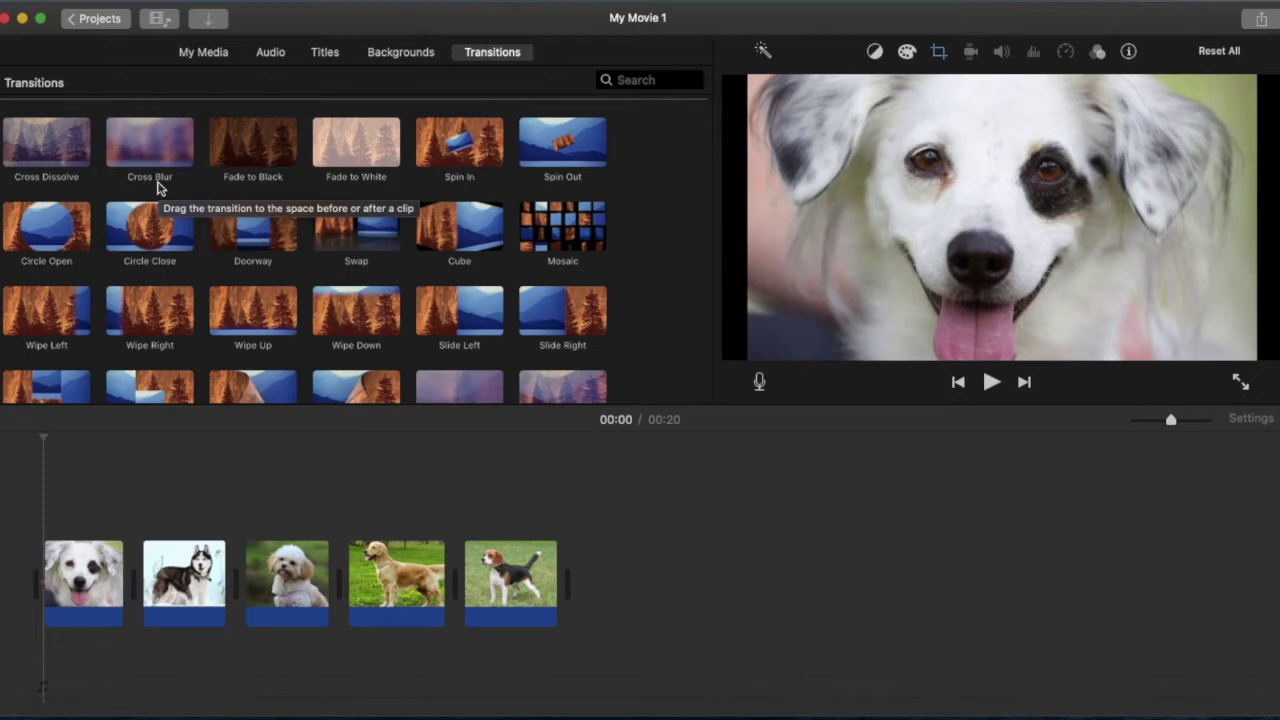
click(140, 2)
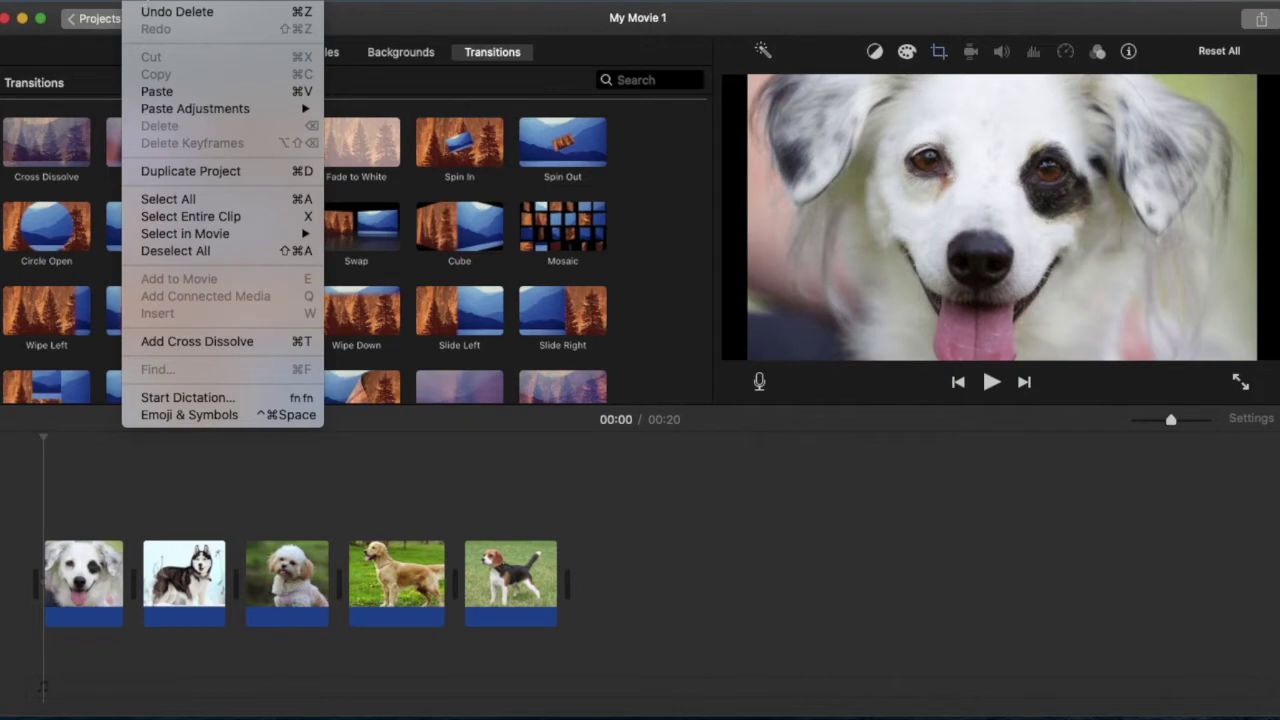
Undo the corgi deletion, then delete the corgi, husky, poodle and beagle clips together
click(147, 13)
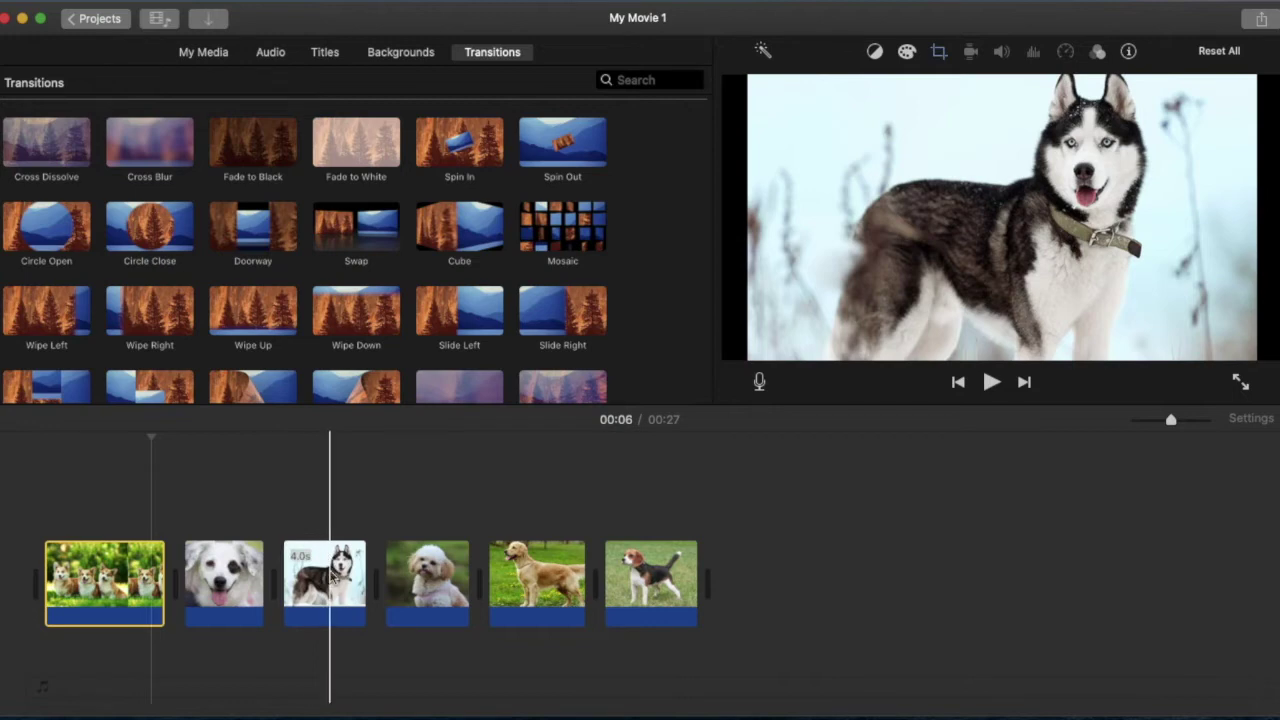
super+click(333, 575)
super+click(428, 573)
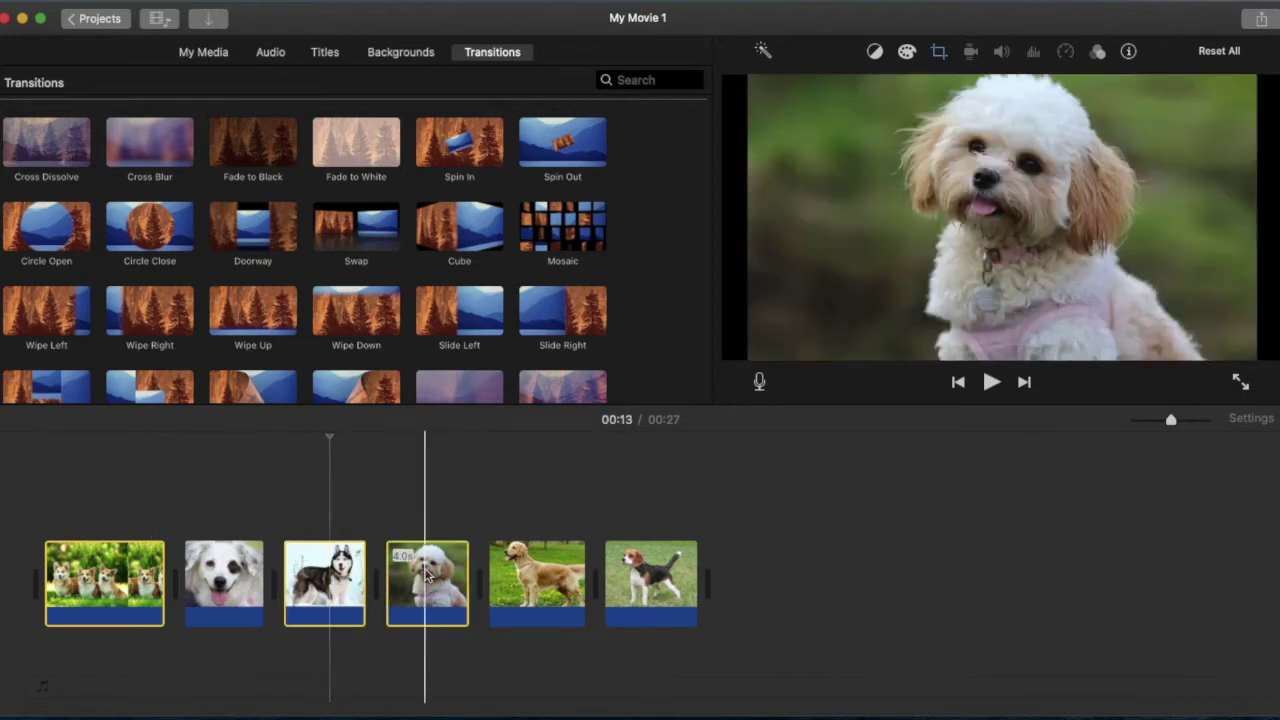
super+click(651, 584)
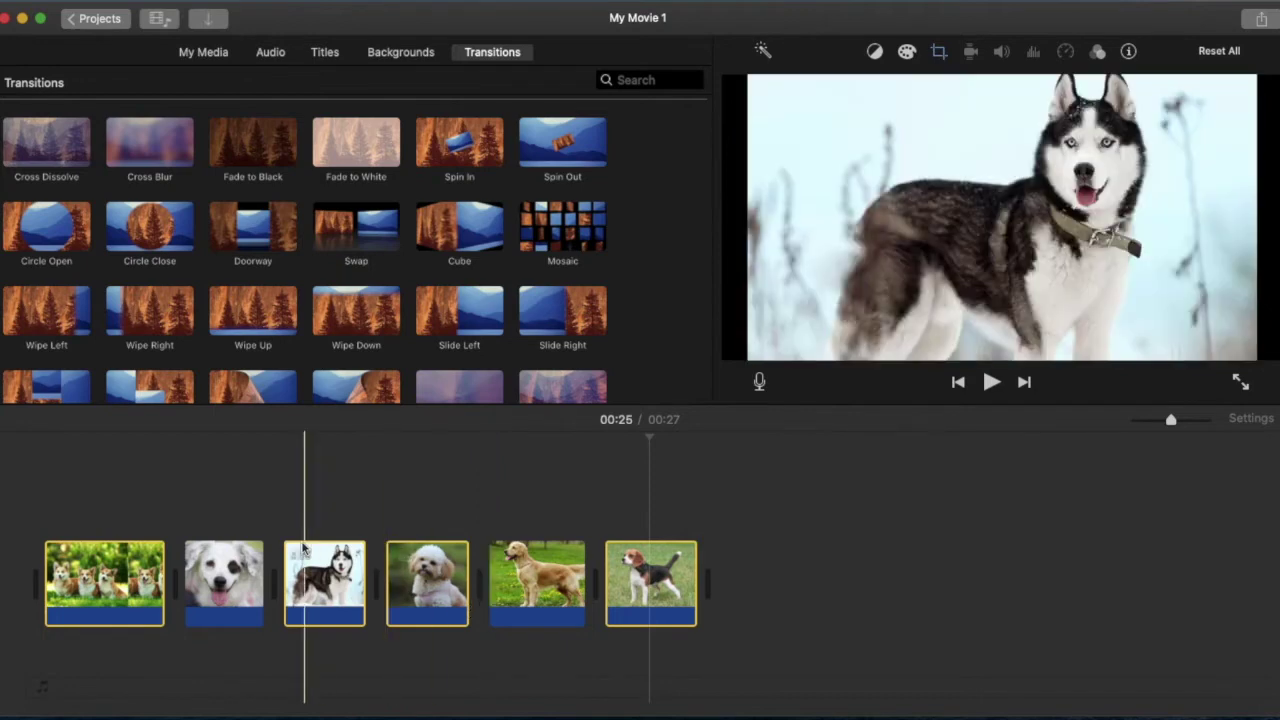
click(140, 2)
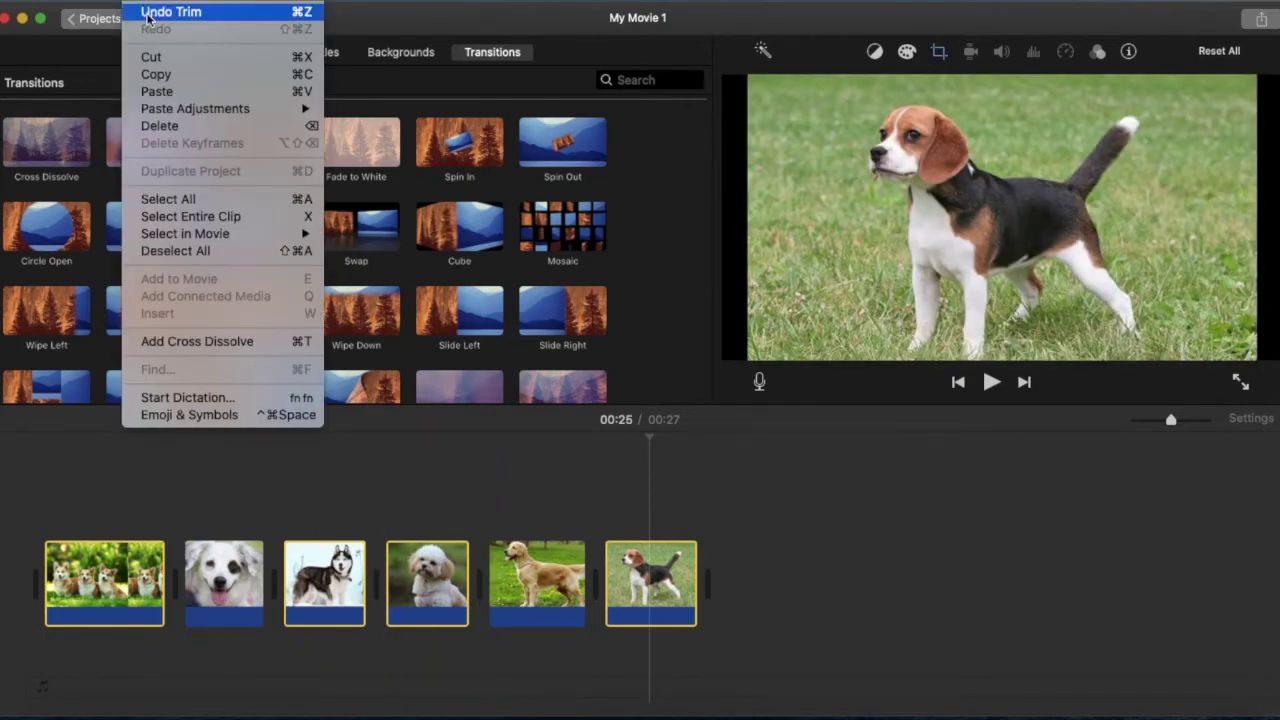
click(139, 125)
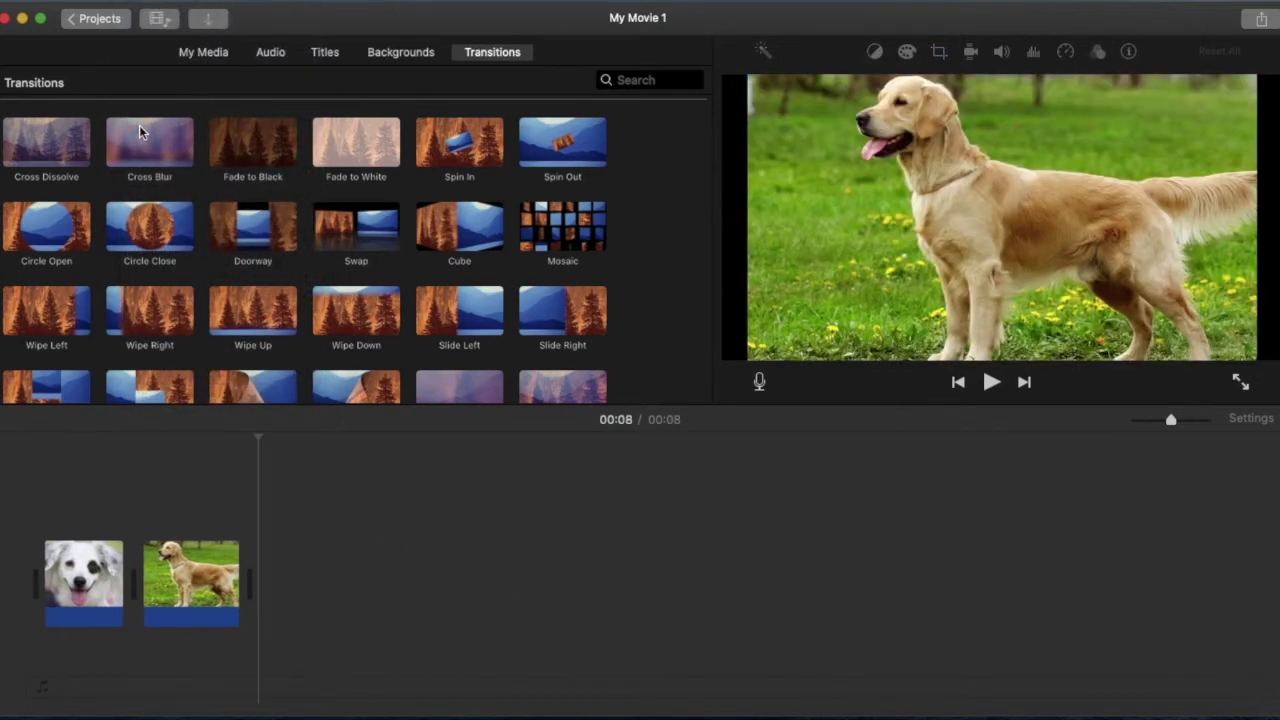
Undo the deletion and drag the husky and golden retriever clips back into their original order
key(super+z)
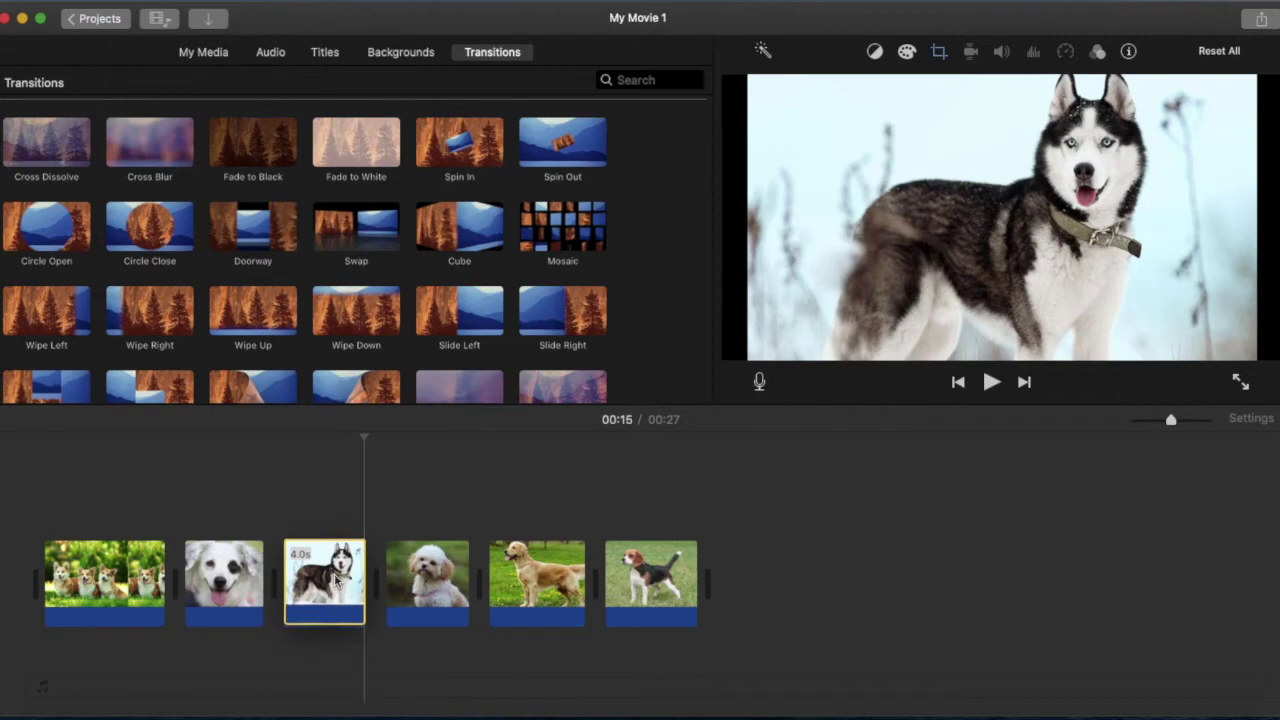
mouse_move(343, 575)
mouse_down()
mouse_move(380, 462)
mouse_move(452, 462)
mouse_move(555, 476)
mouse_move(462, 544)
mouse_move(497, 600)
mouse_move(486, 595)
mouse_move(543, 600)
mouse_up()
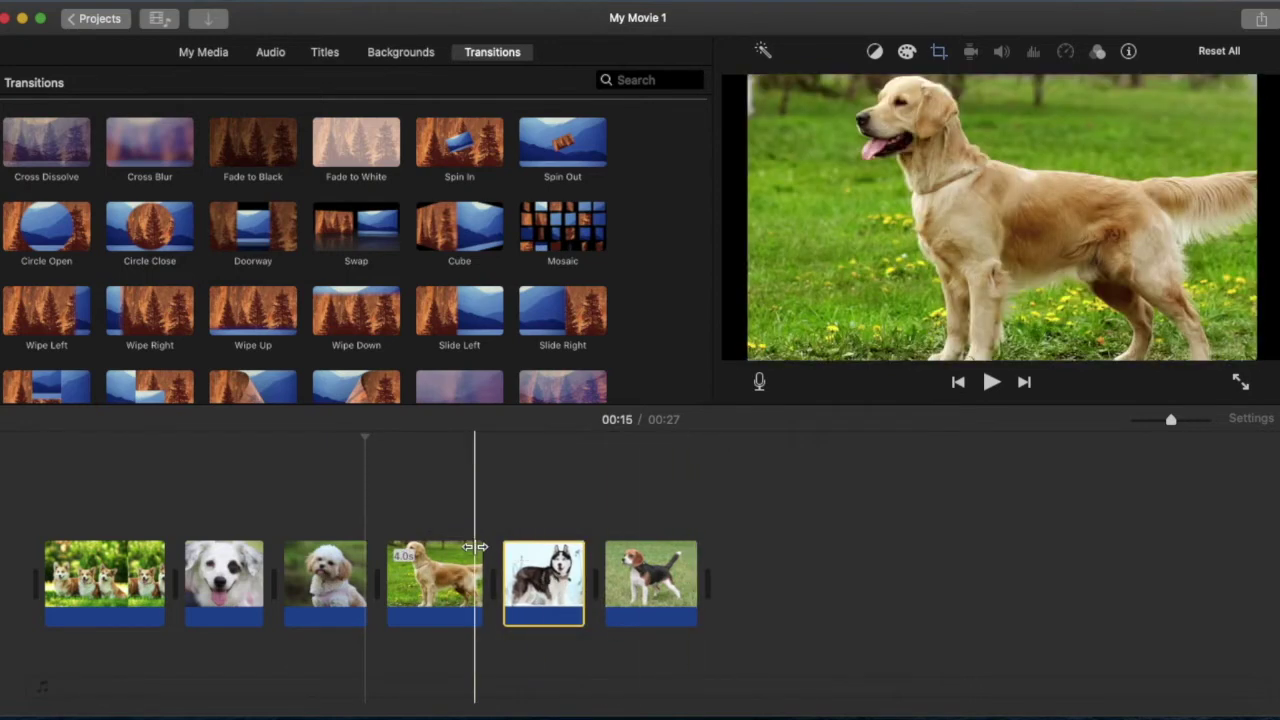
drag(457, 576, 215, 580)
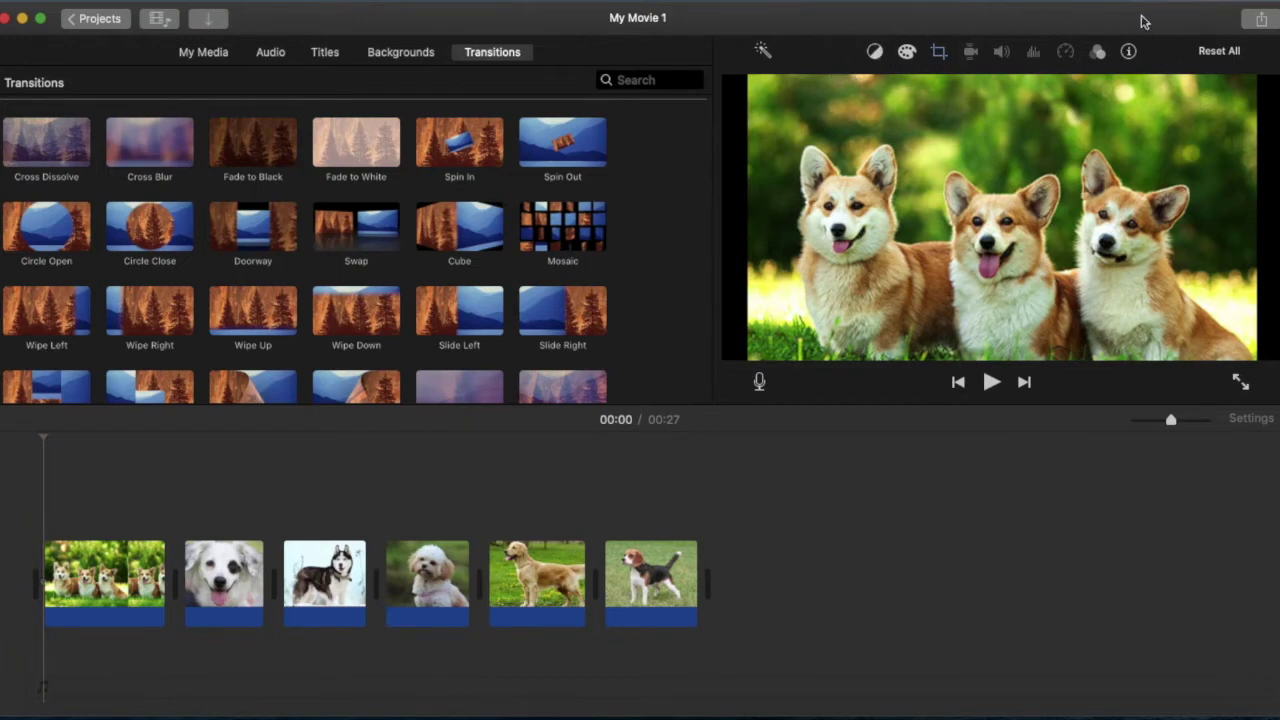
Crop the opening corgi photo tighter so the three corgis fill the frame
click(940, 56)
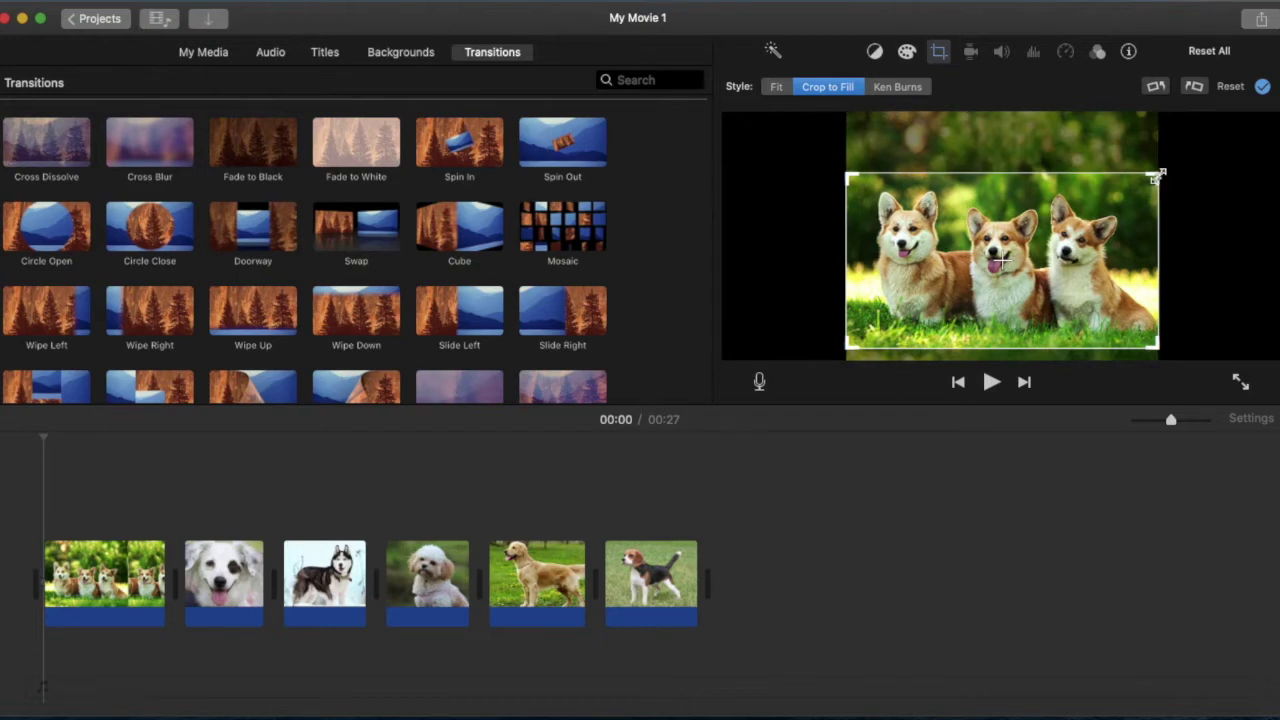
drag(1155, 177, 1088, 216)
drag(1010, 268, 1018, 248)
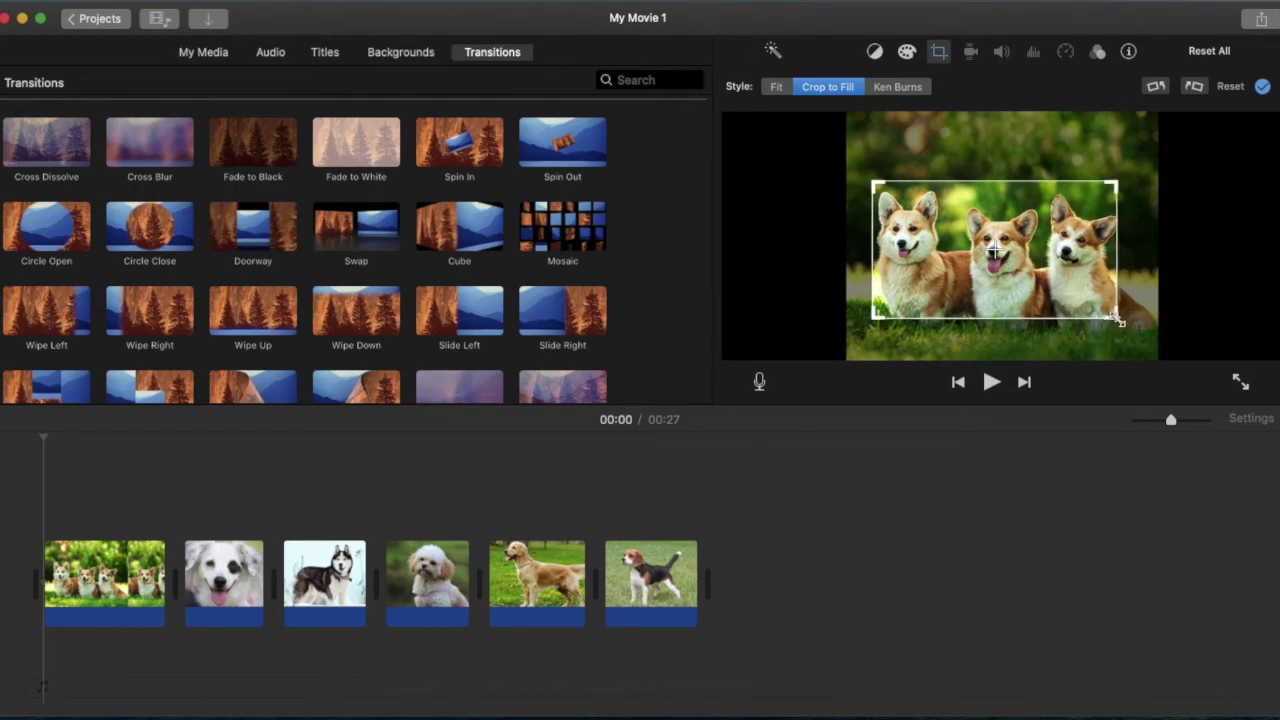
drag(1118, 320, 1132, 327)
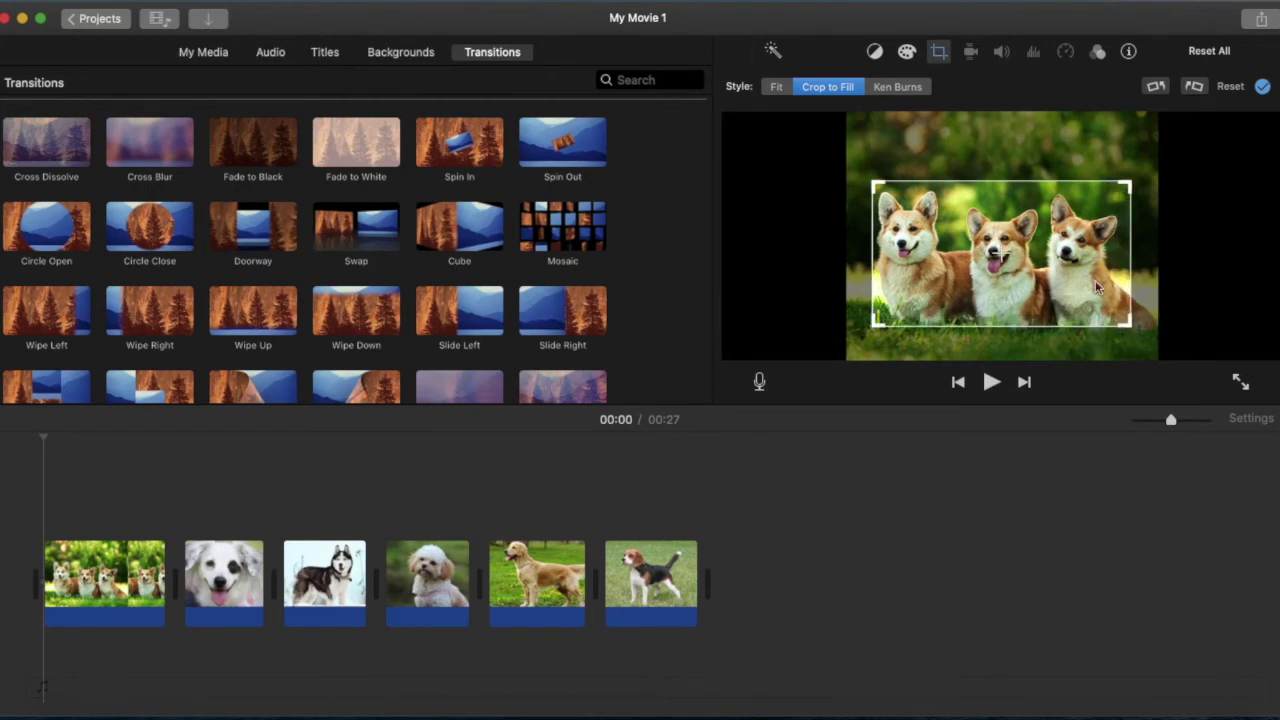
drag(1095, 287, 1090, 290)
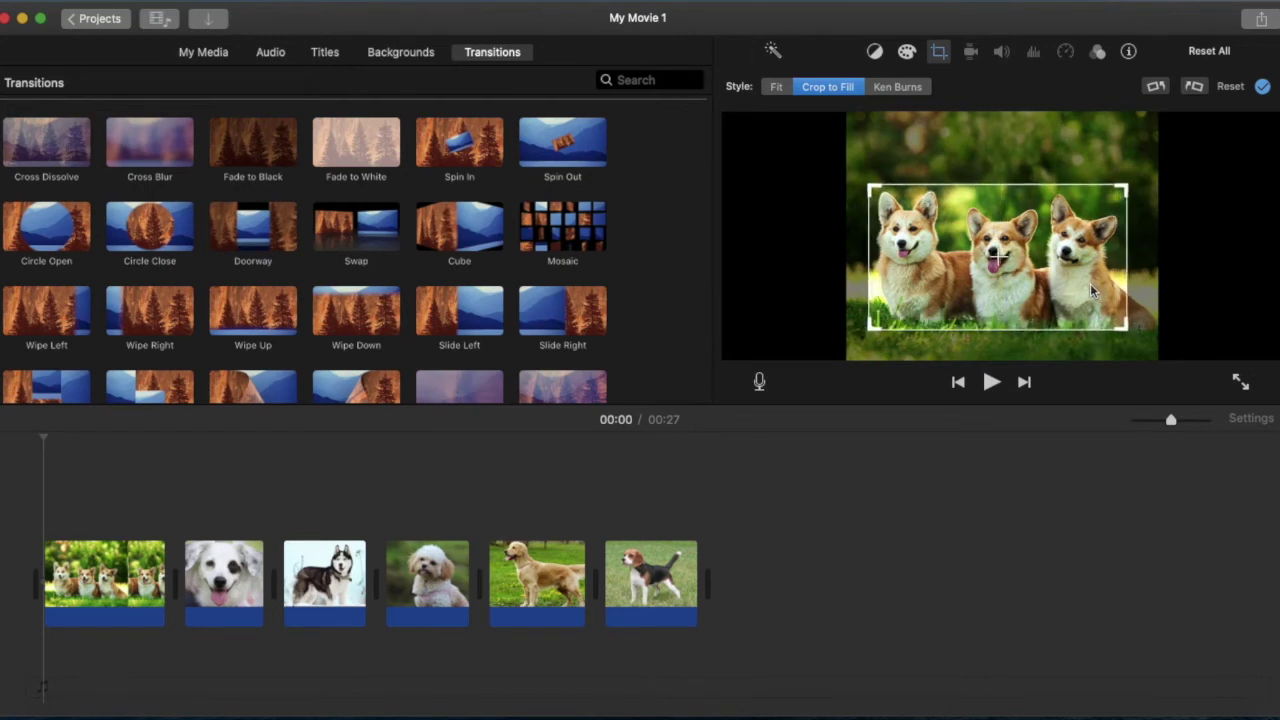
click(1263, 88)
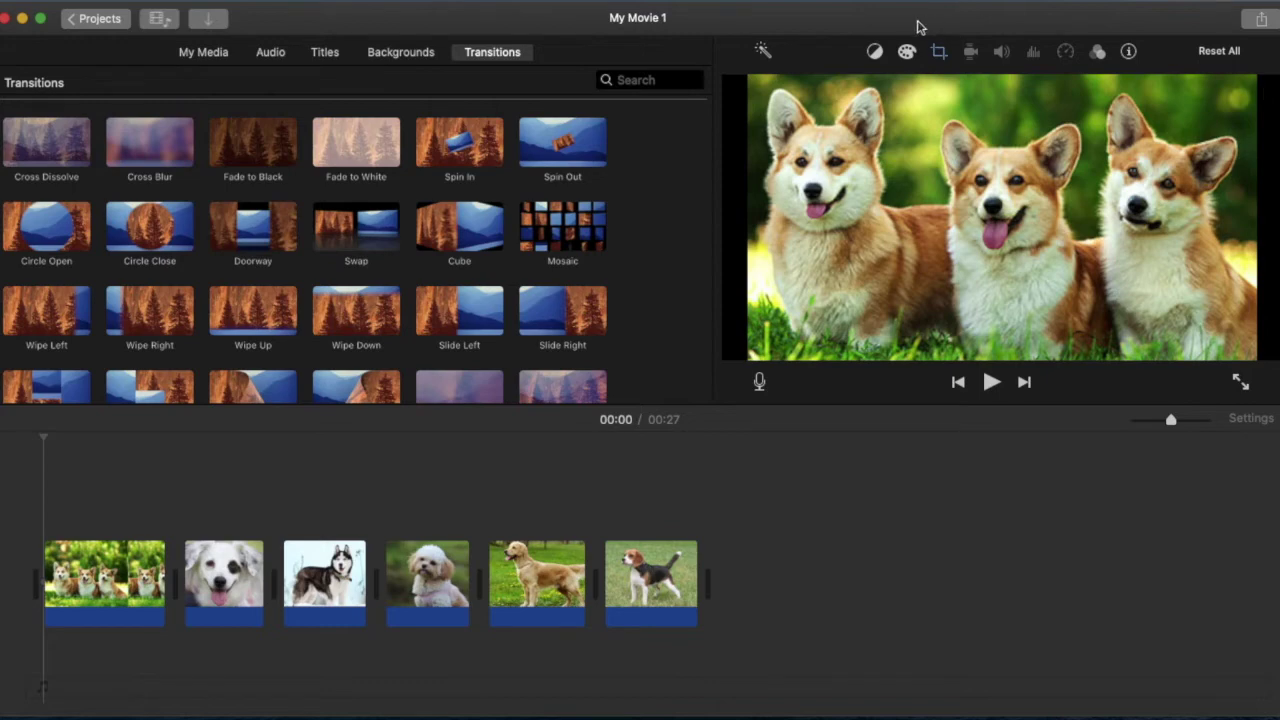
Try the Fit crop style on the corgi photo and apply it
click(939, 53)
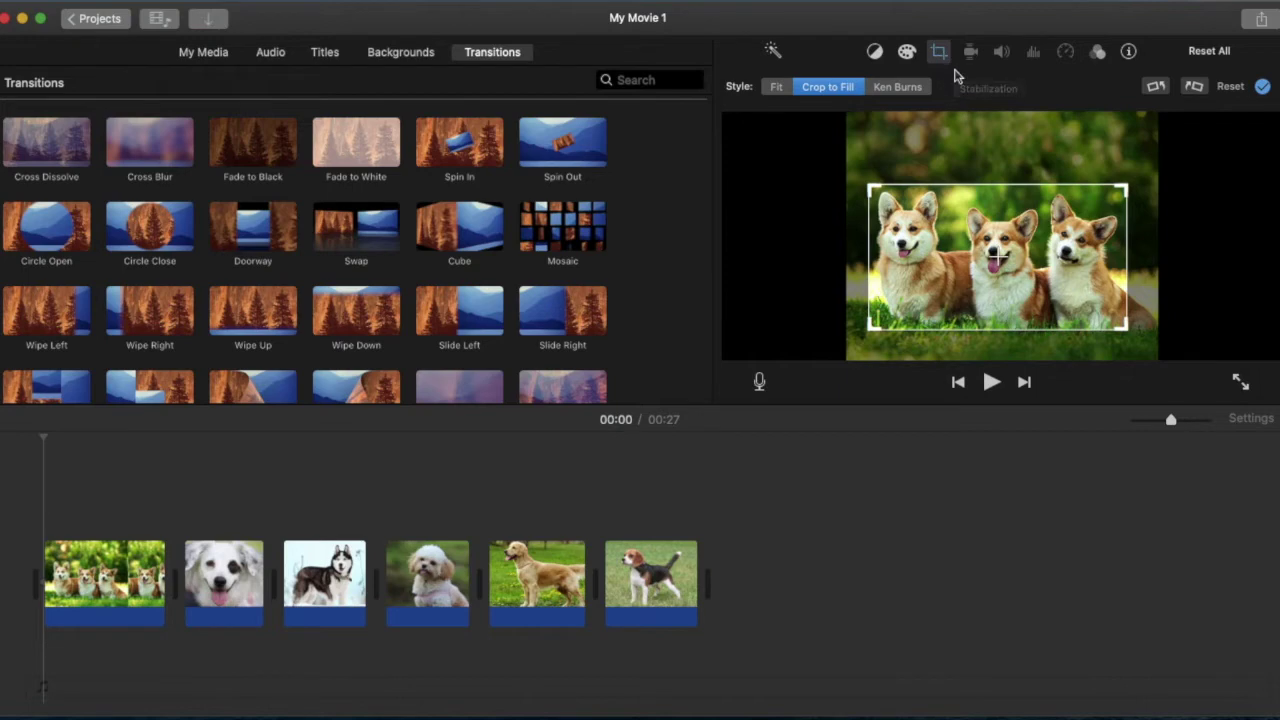
click(776, 89)
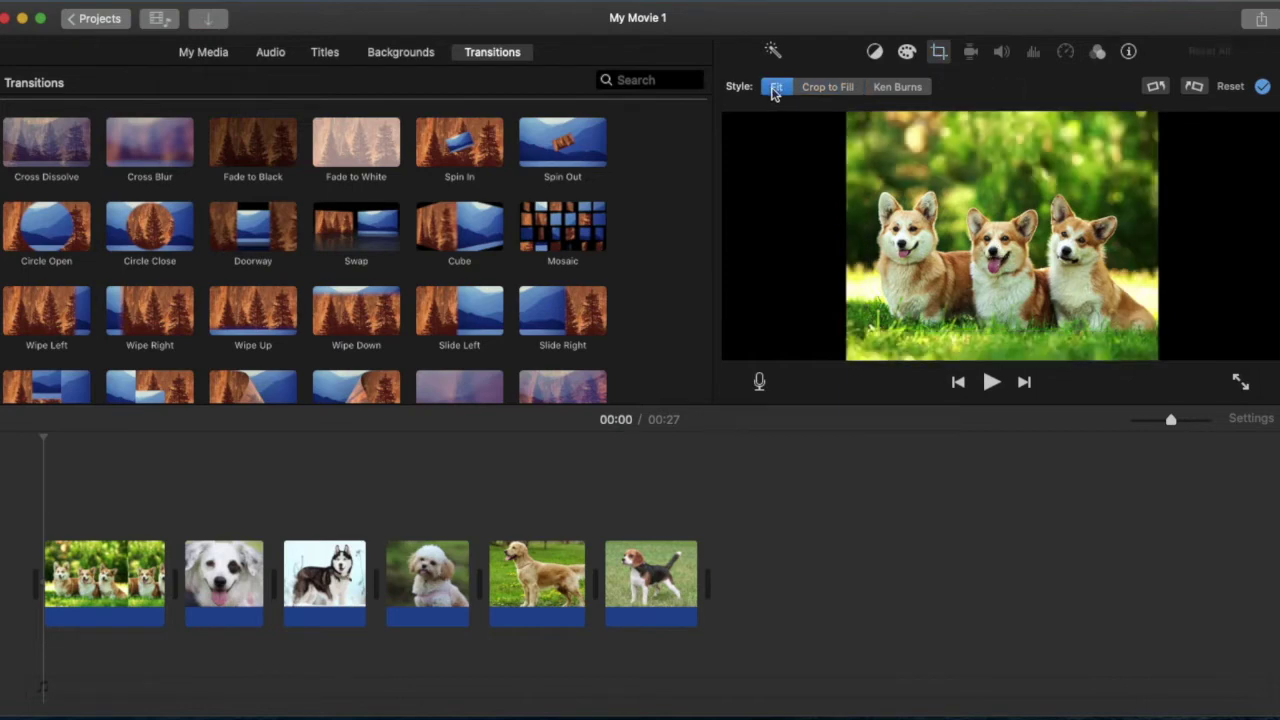
key(super+z)
click(770, 88)
click(1262, 88)
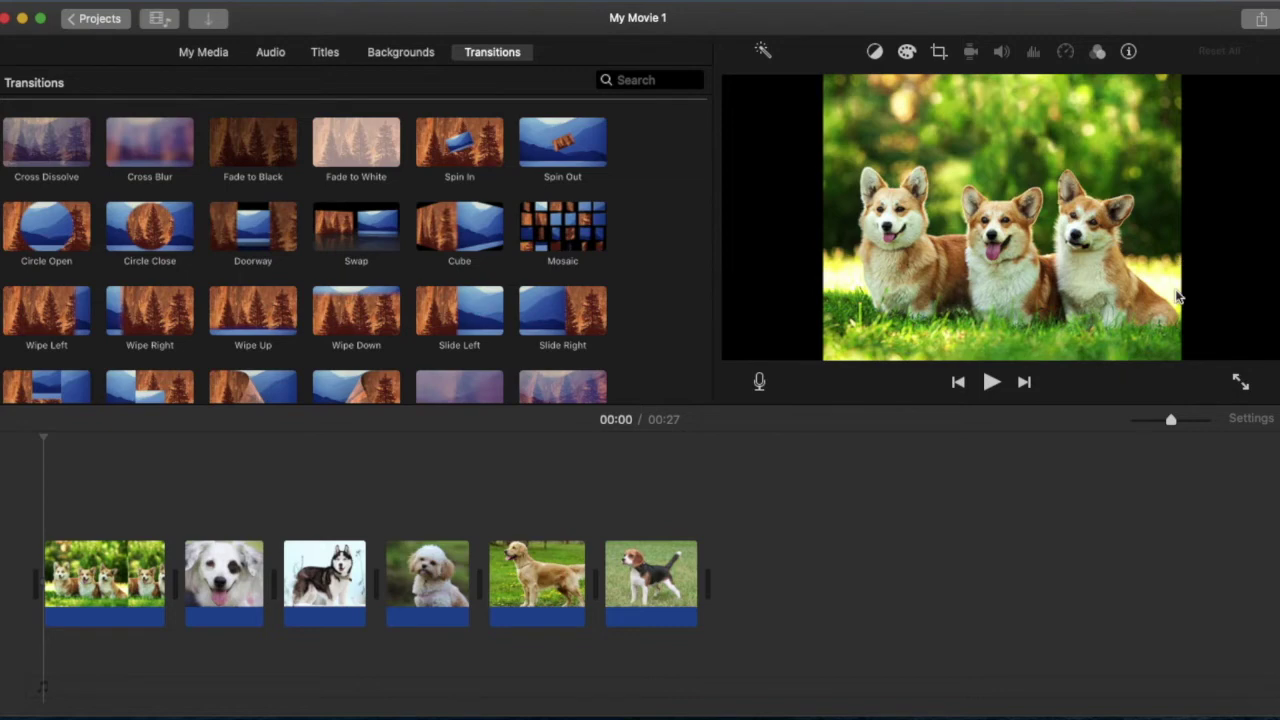
Switch the corgi photo to Crop to Fill and apply it
click(938, 52)
click(833, 88)
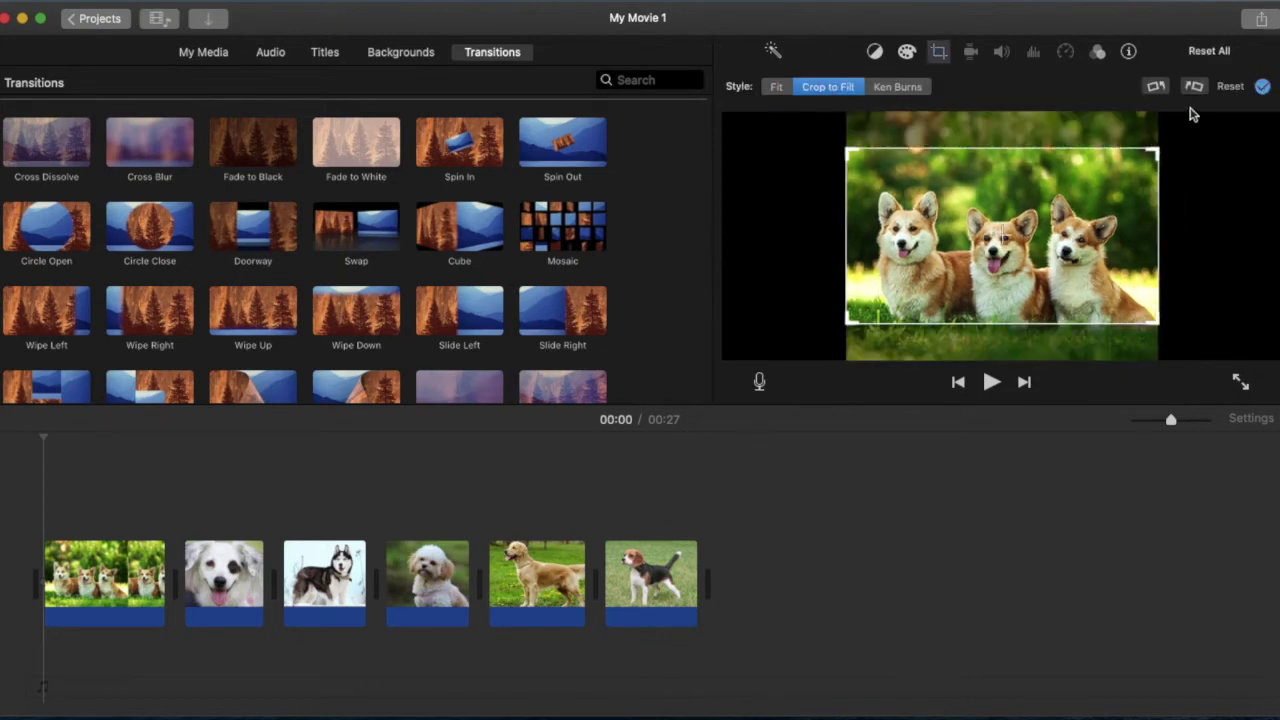
click(1262, 87)
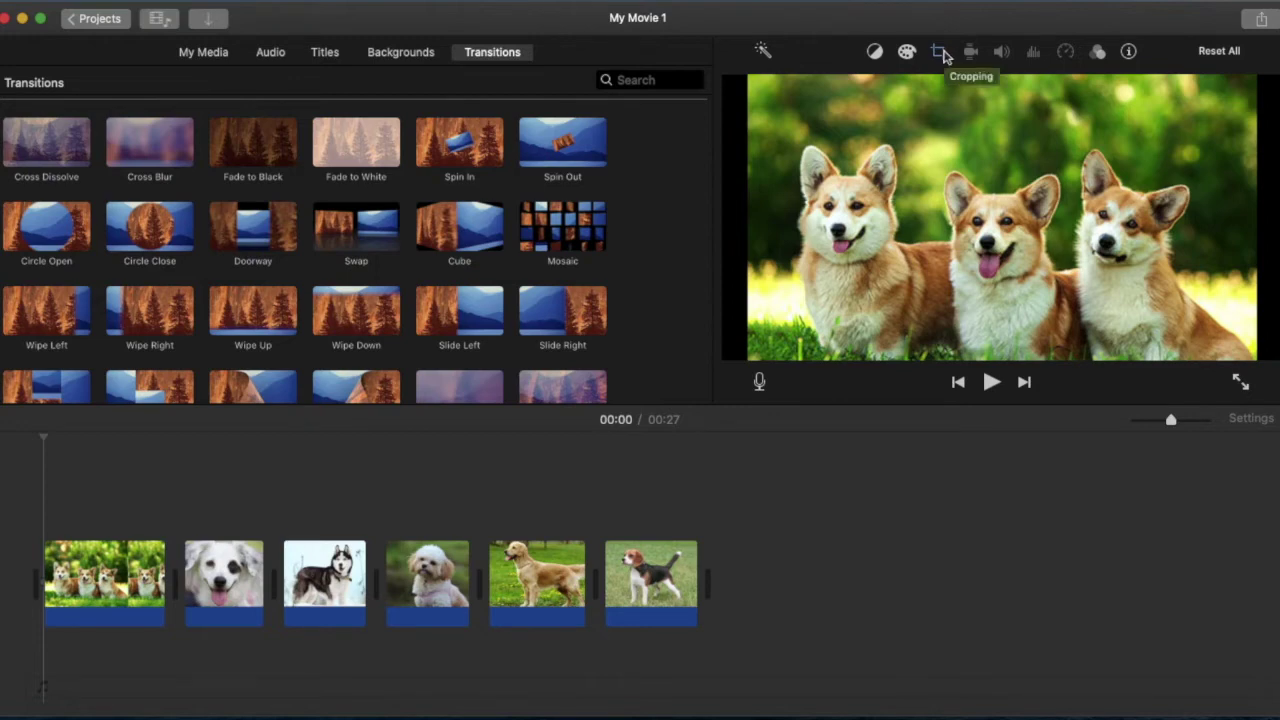
click(940, 53)
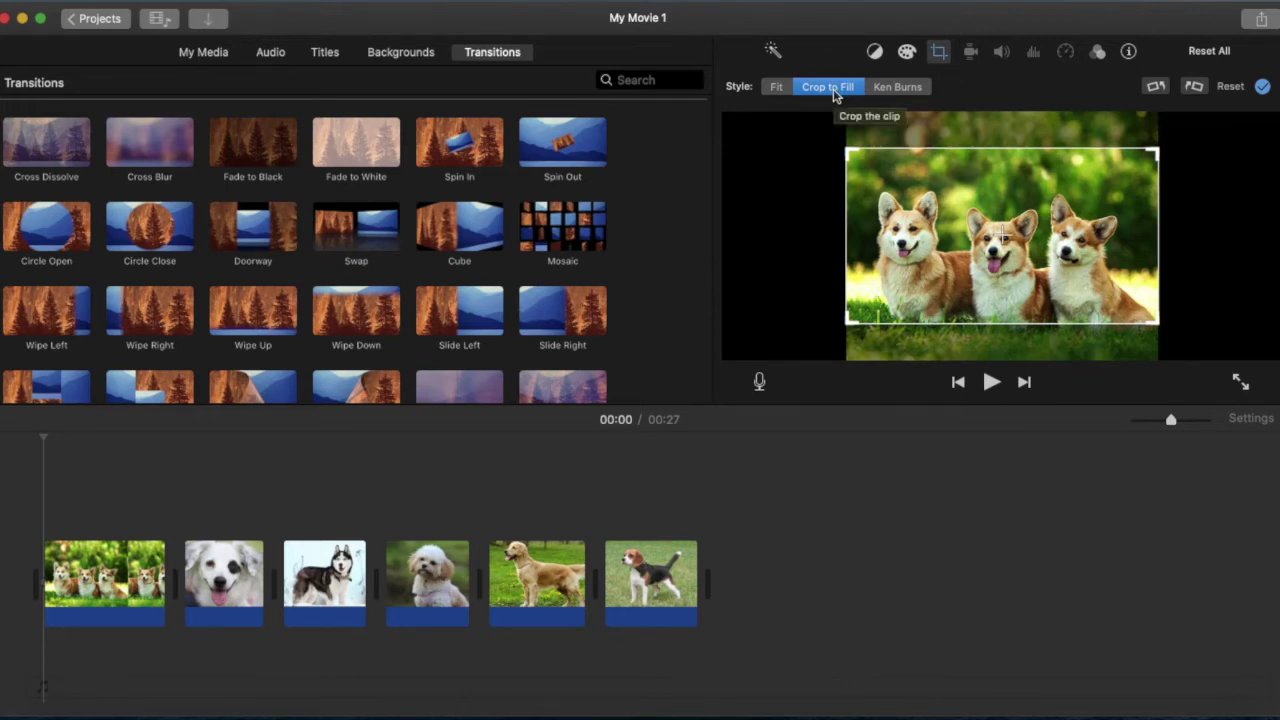
Give the corgi clip a Ken Burns pan-and-zoom and preview it in playback
click(884, 90)
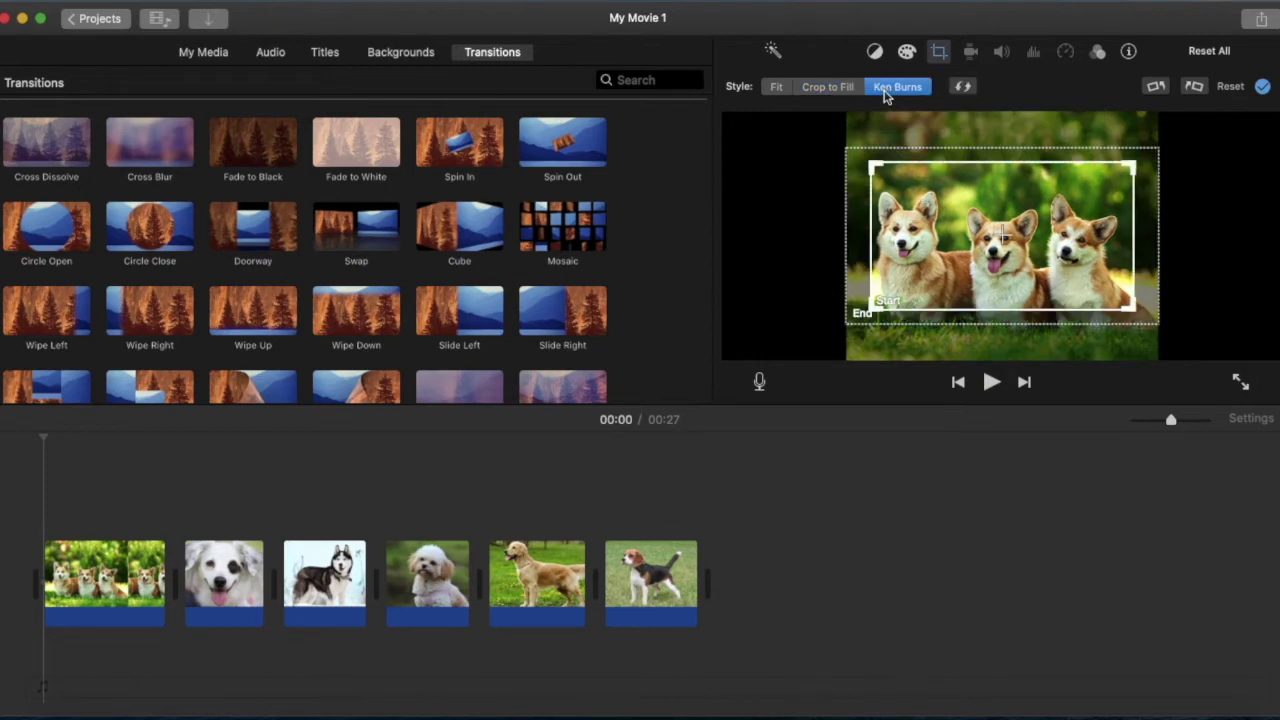
click(1262, 88)
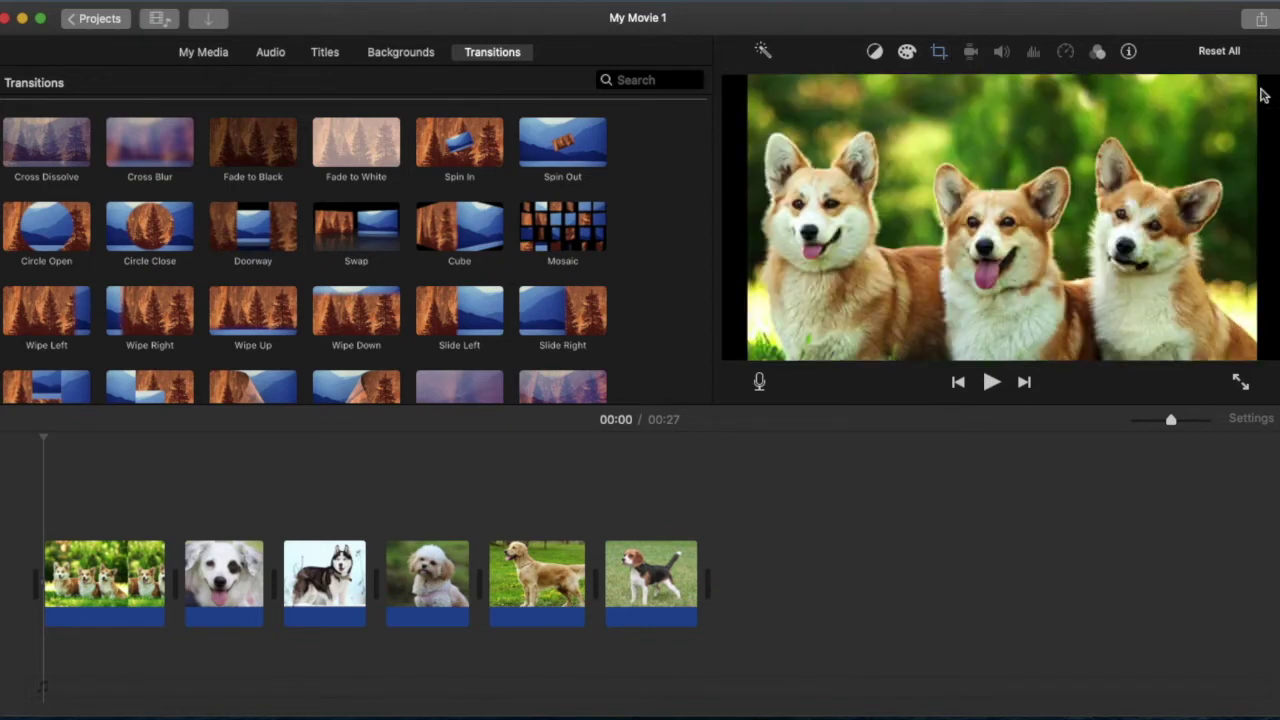
key(space)
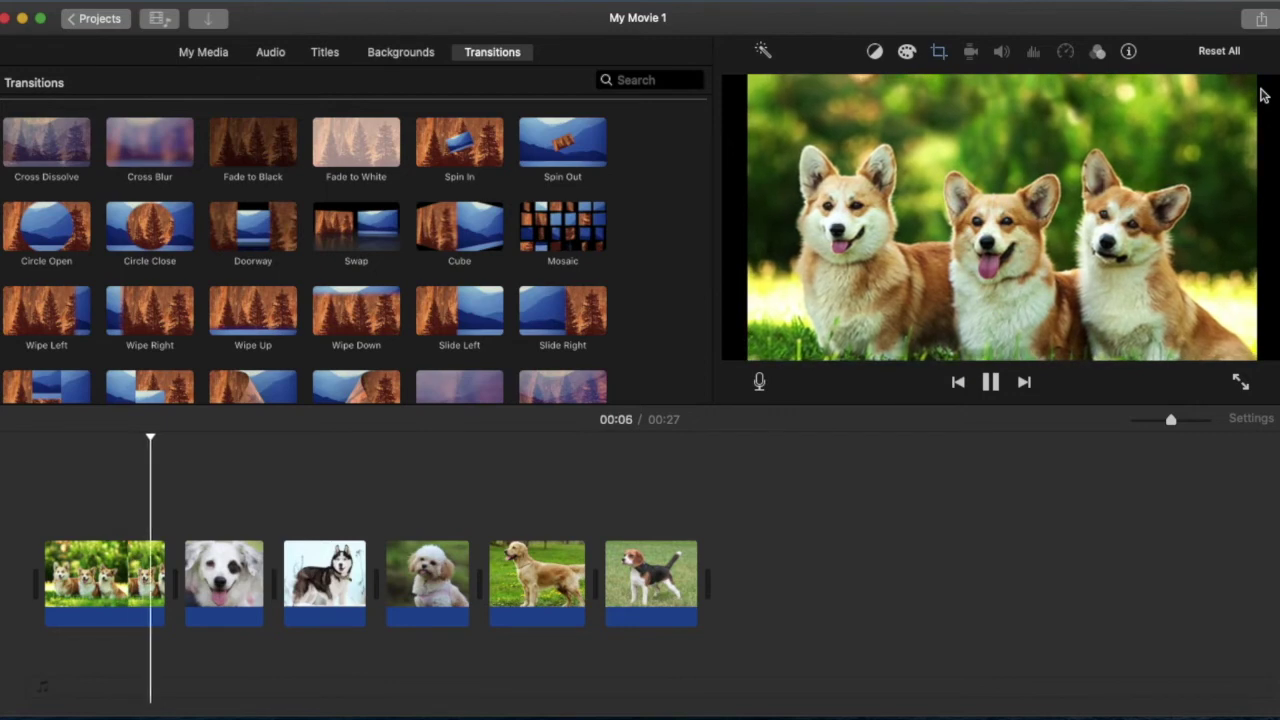
key(space)
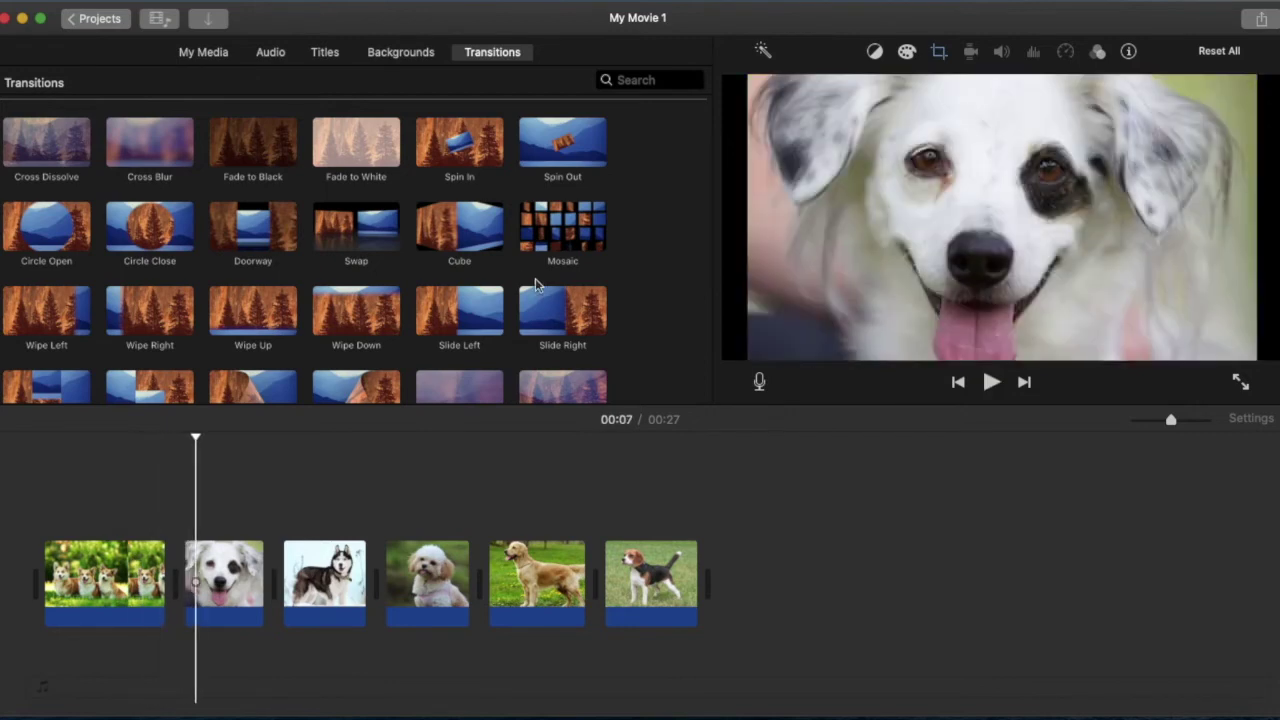
drag(198, 448, 20, 462)
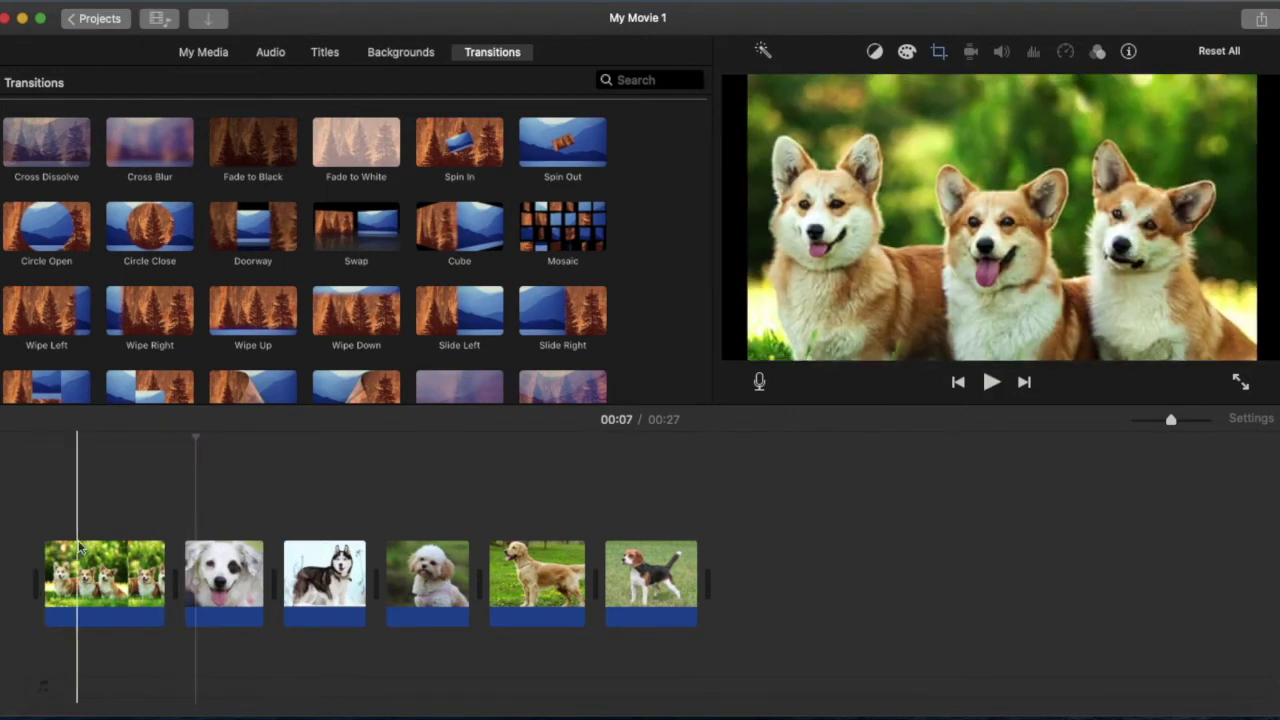
click(33, 505)
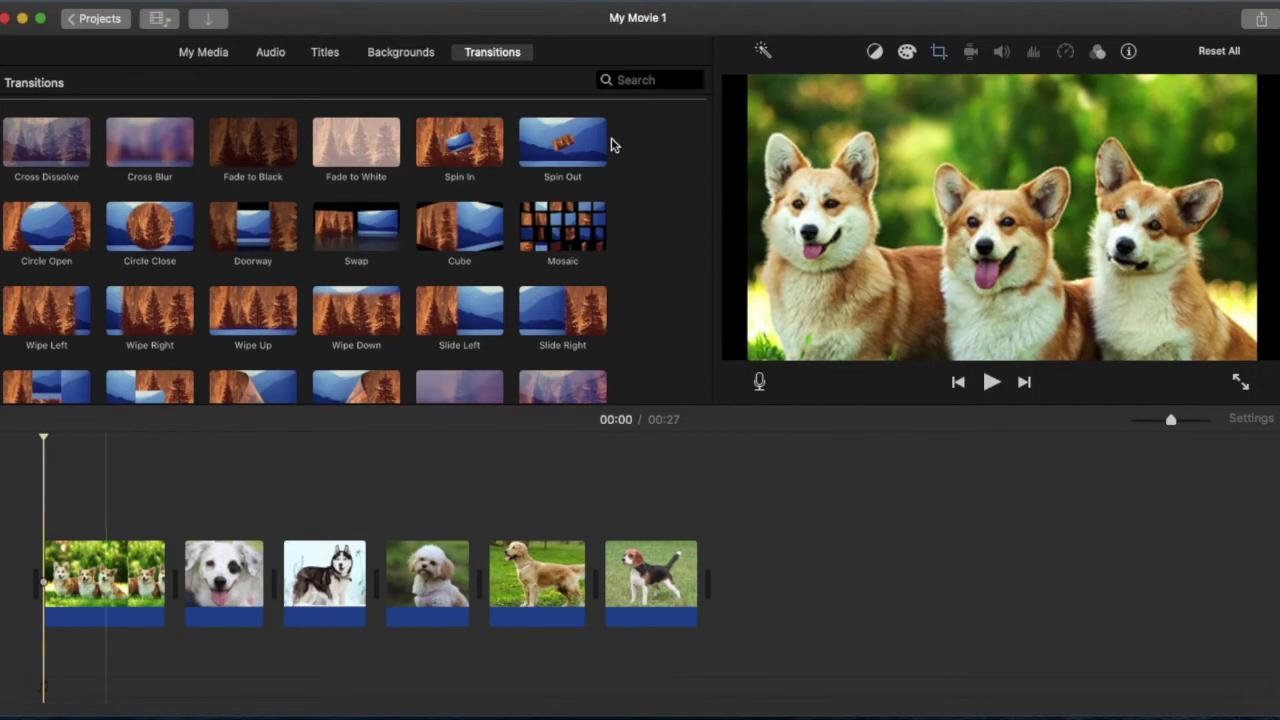
Reposition the Ken Burns start and end frames, then replay the movie to preview
click(939, 52)
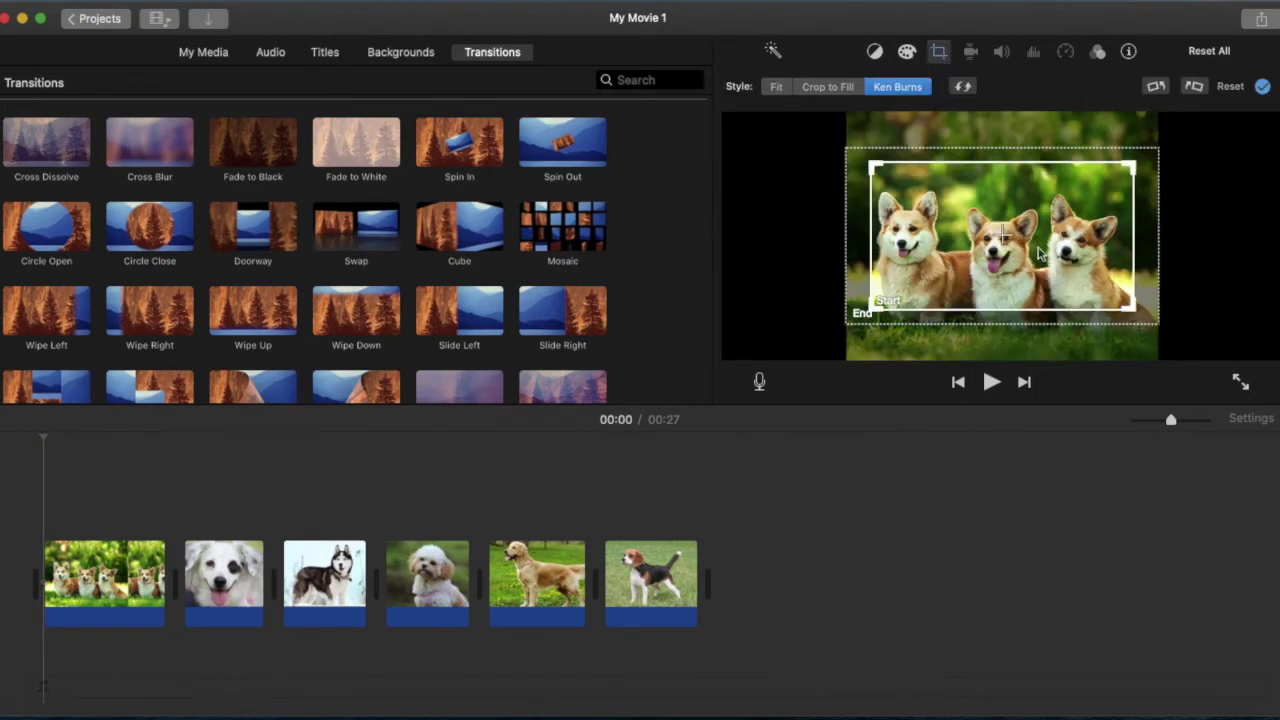
mouse_move(1003, 237)
mouse_down()
mouse_move(1004, 262)
mouse_move(990, 258)
mouse_up()
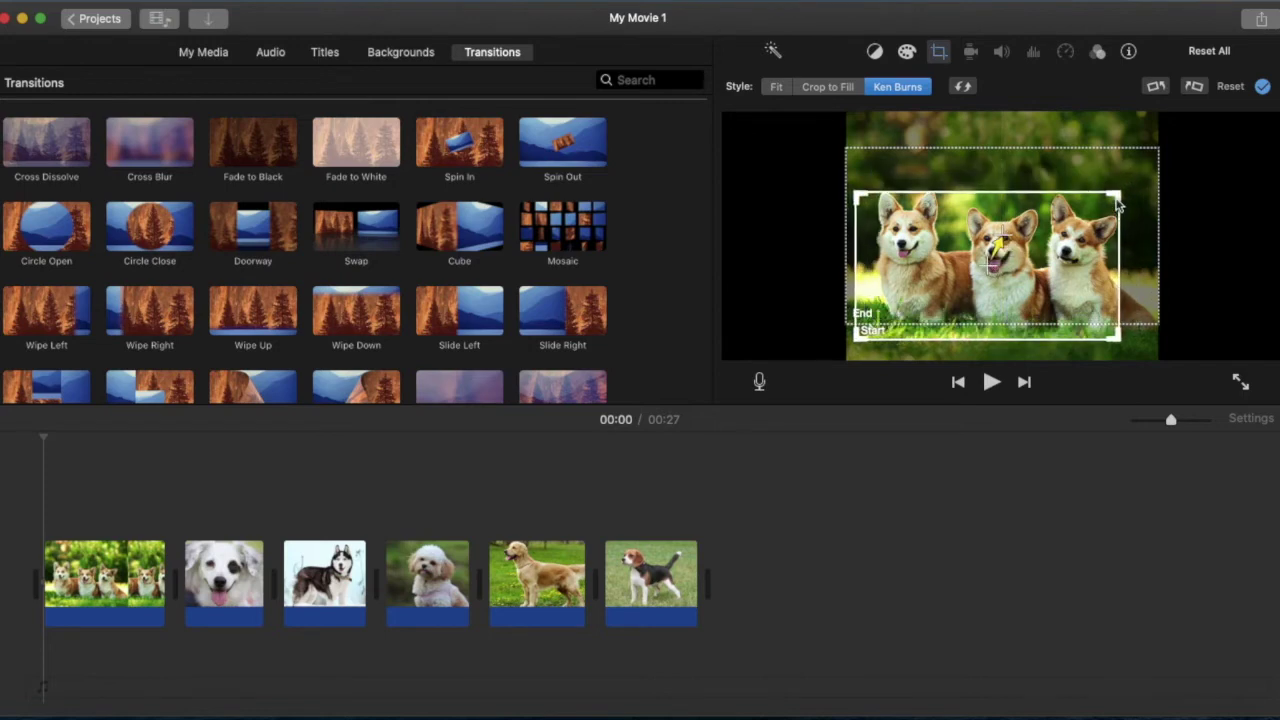
drag(1120, 205, 1142, 156)
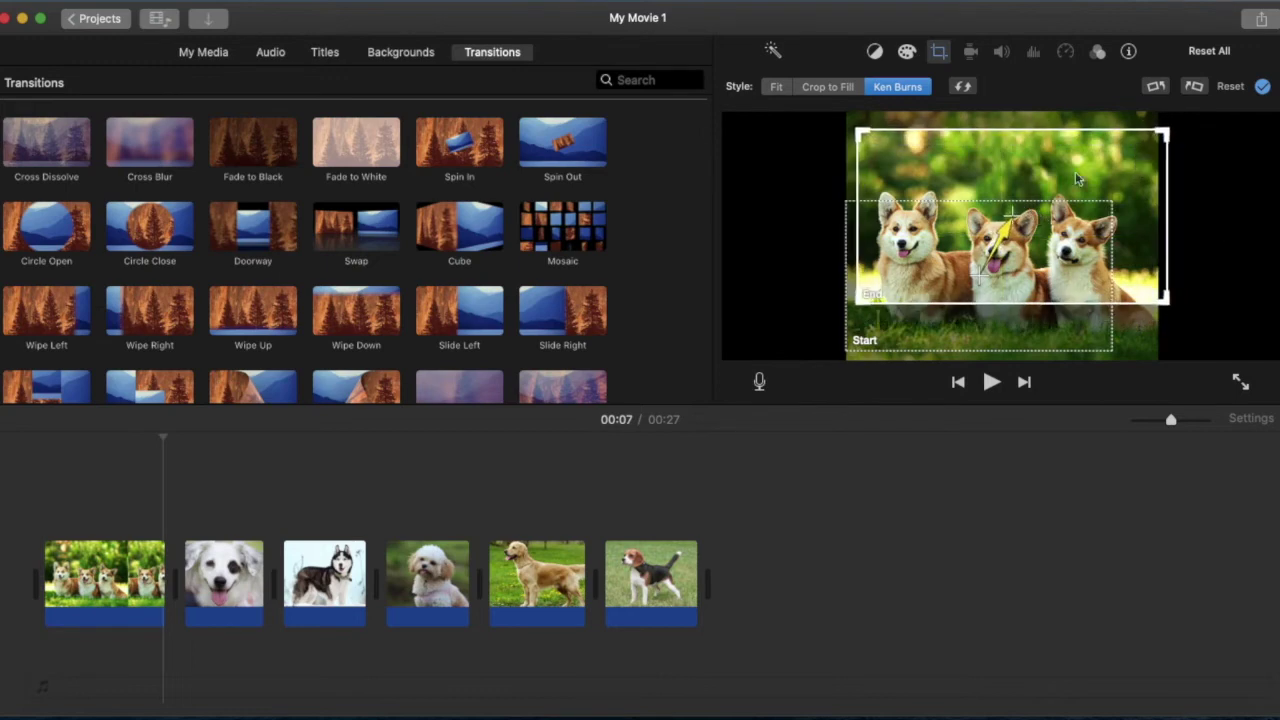
drag(1166, 139, 1157, 137)
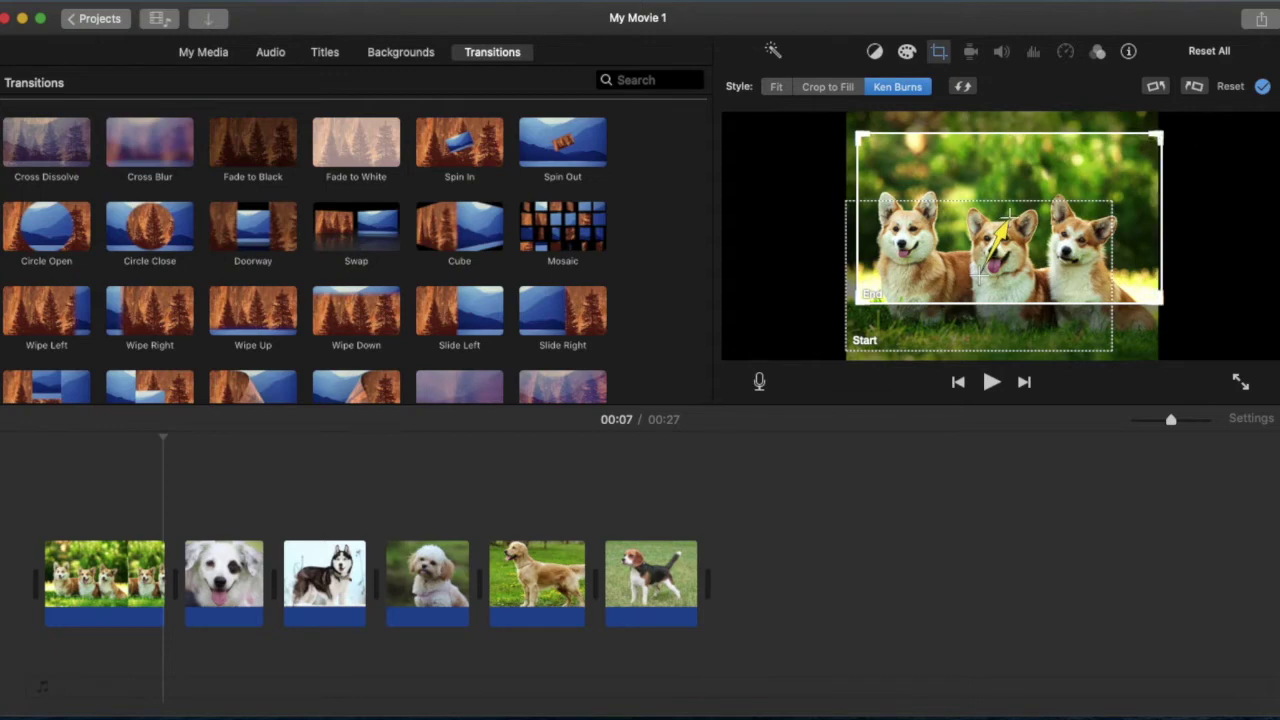
click(1263, 86)
click(31, 479)
key(space)
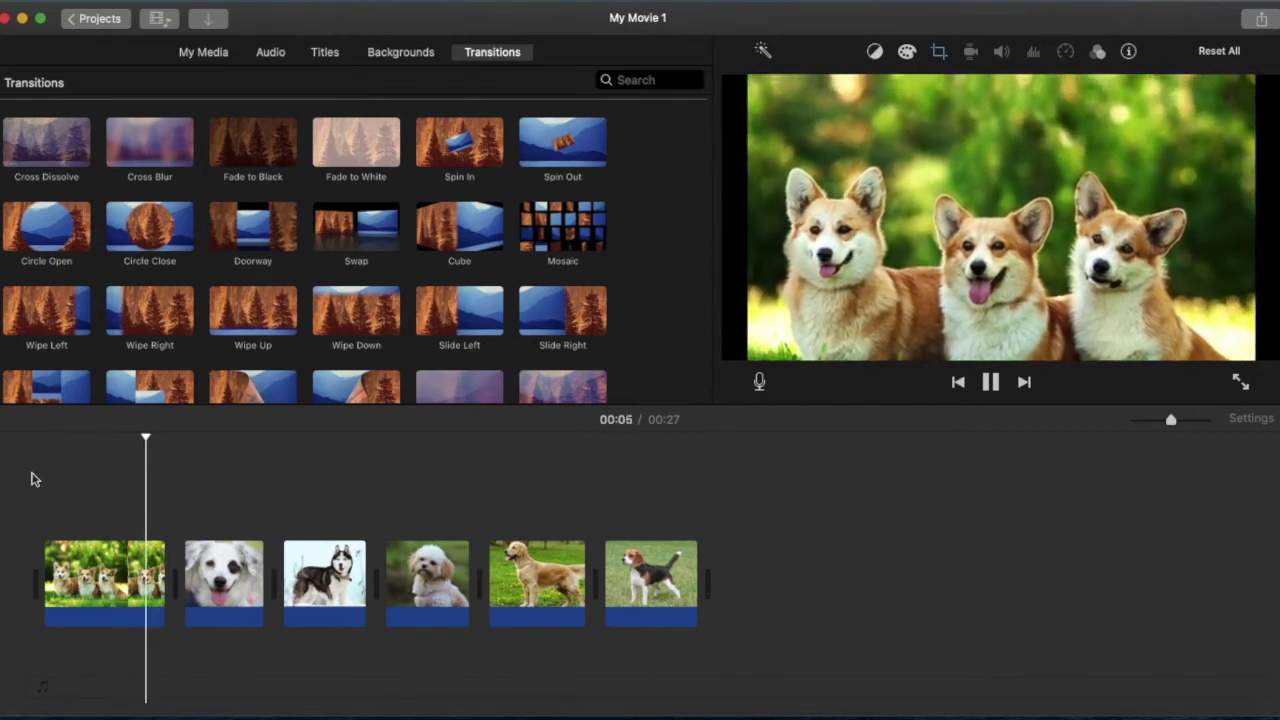
click(940, 53)
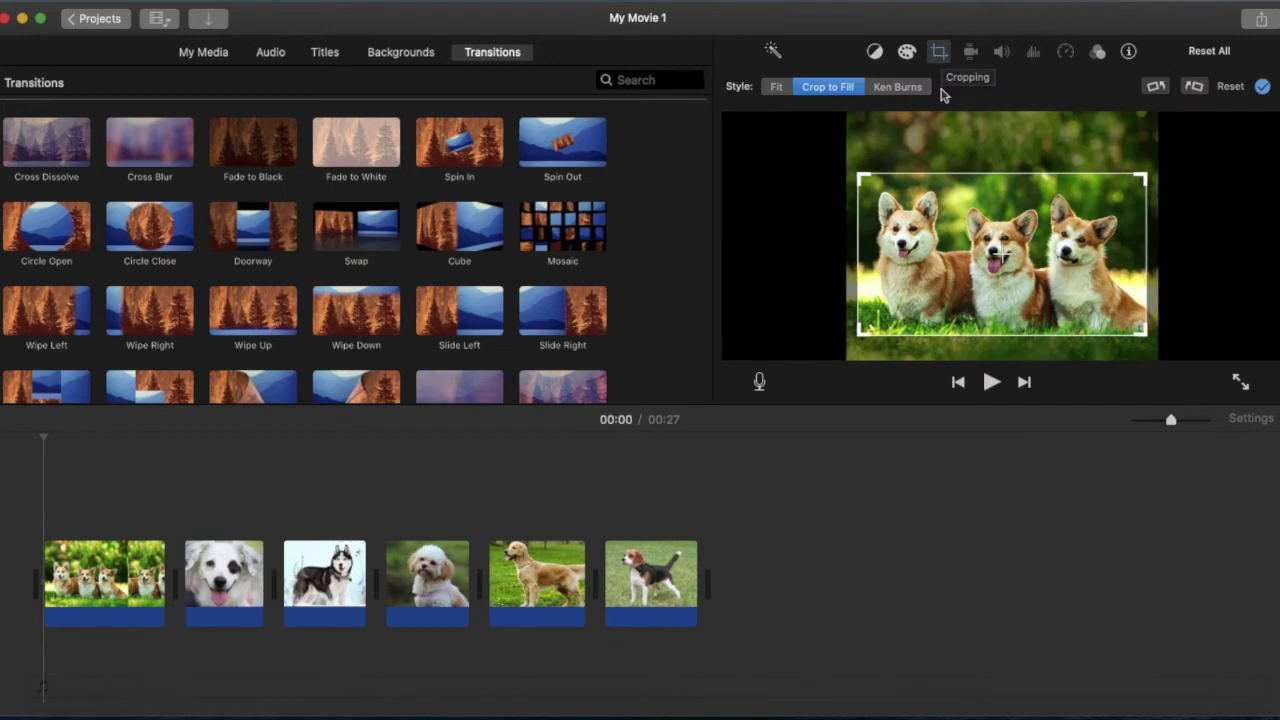
Rotate the corgi photo clockwise, turn it back upright, and apply the Crop to Fill framing
click(1195, 89)
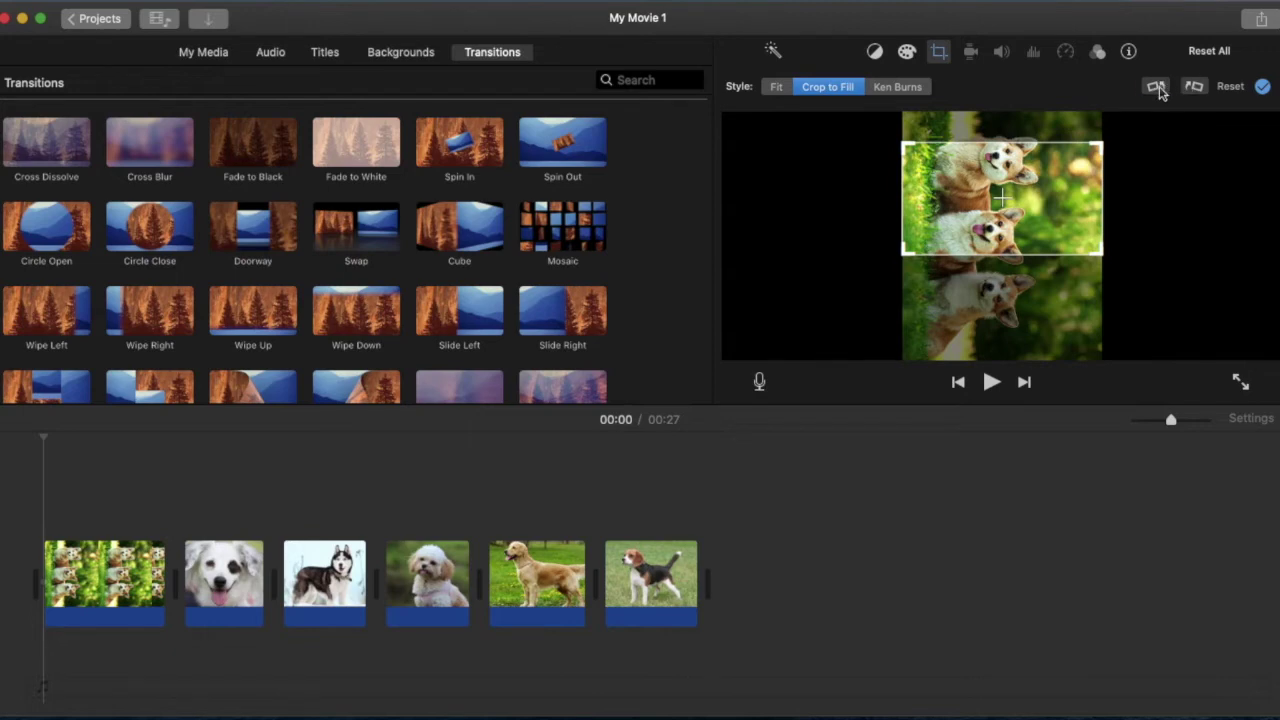
click(1160, 88)
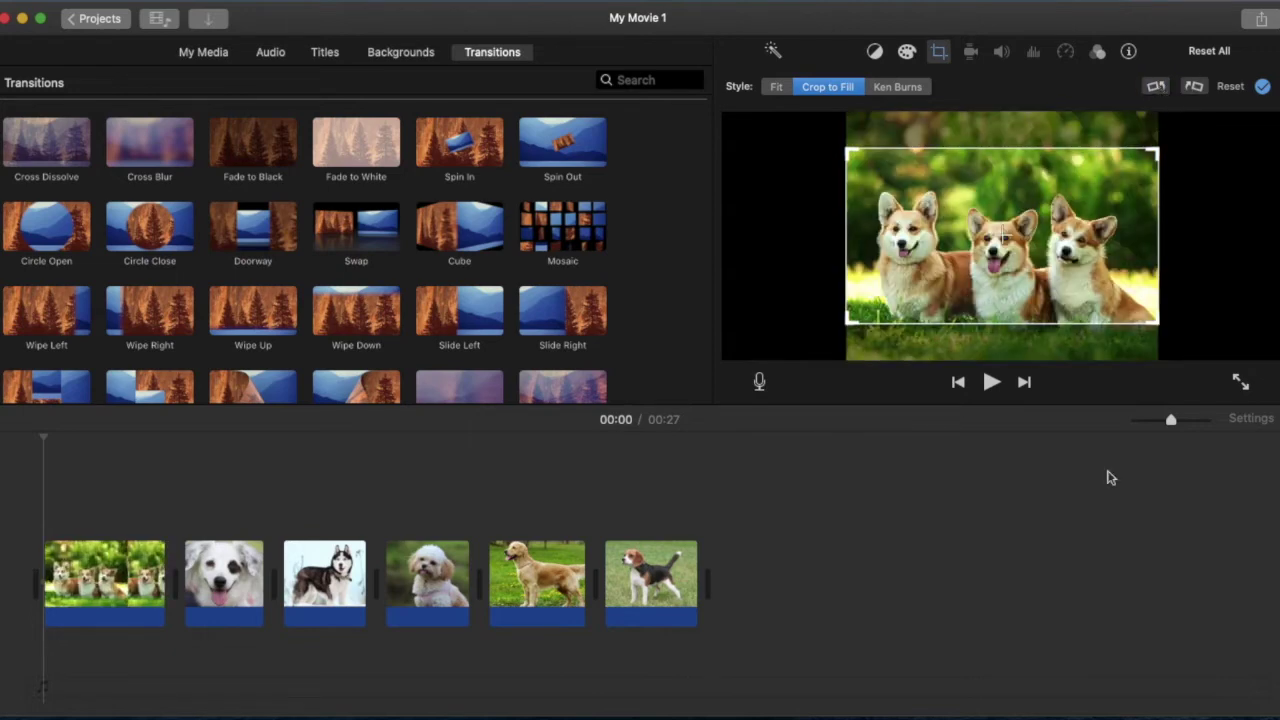
click(1263, 87)
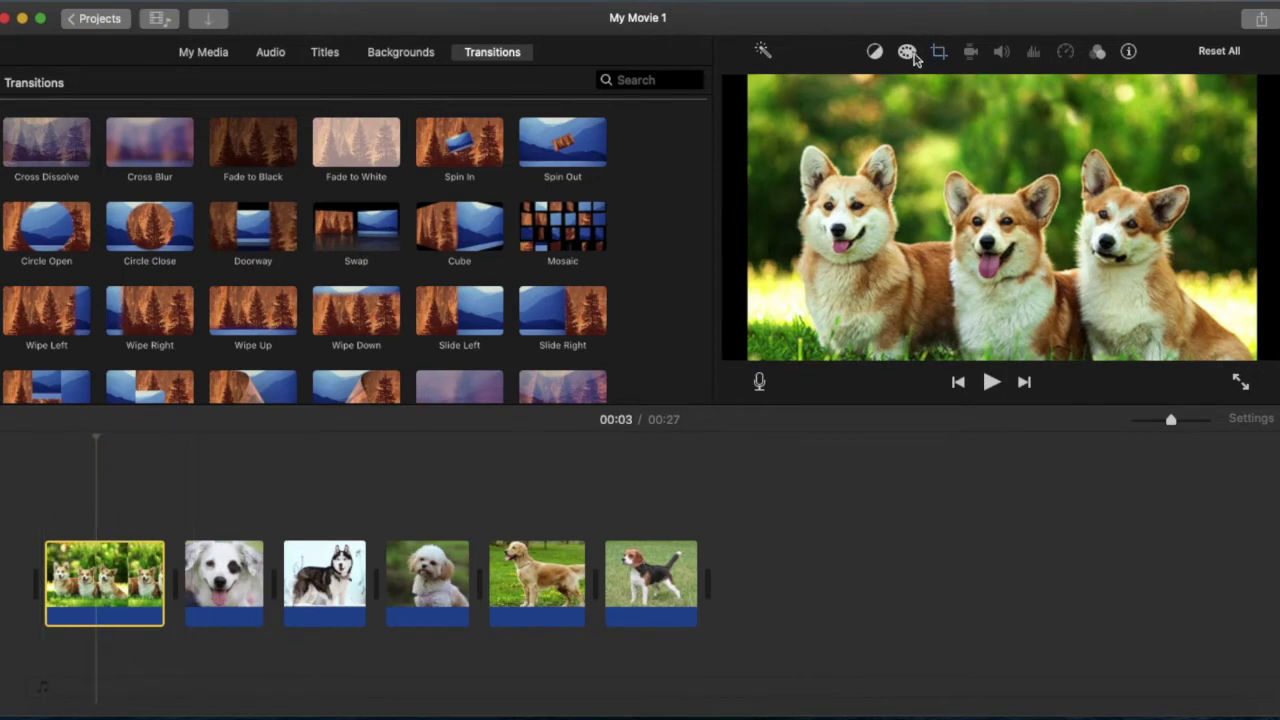
Darken the corgi photo with deeper shadows, adjusted highlights and more contrast
click(907, 52)
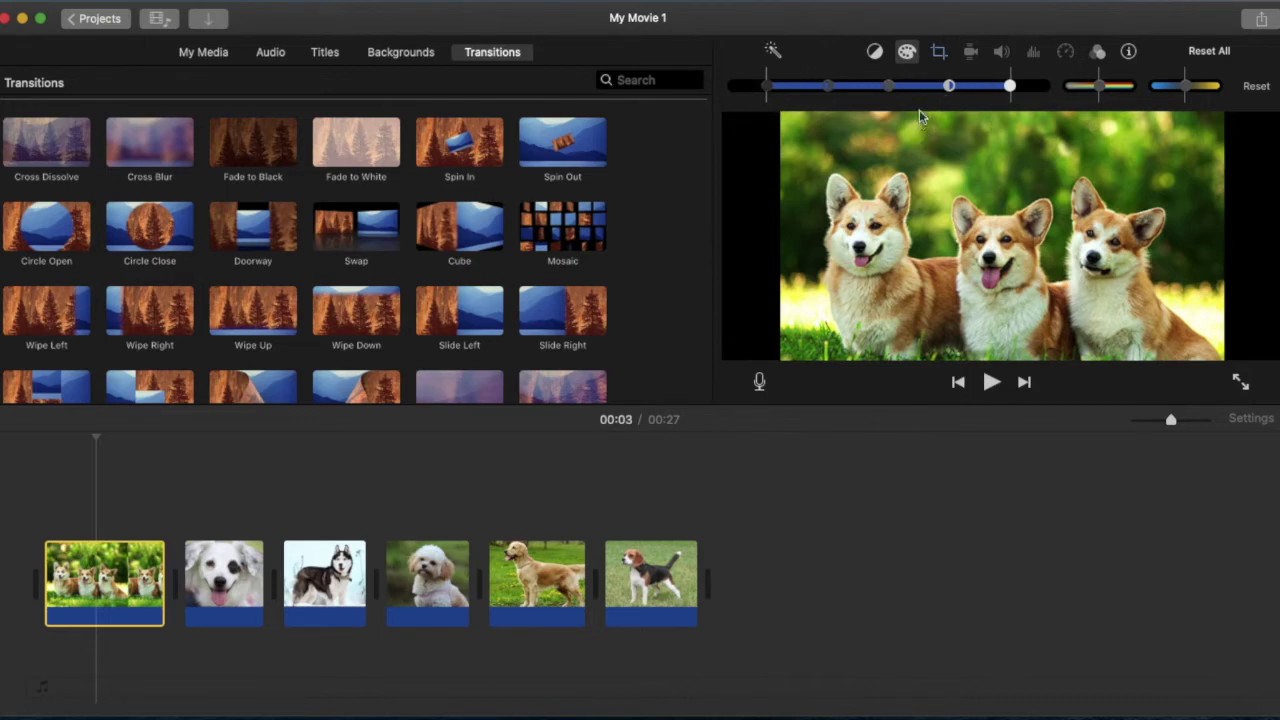
mouse_move(767, 88)
mouse_down()
mouse_move(792, 89)
mouse_move(743, 91)
mouse_move(777, 94)
mouse_move(745, 94)
mouse_move(766, 95)
mouse_up()
mouse_move(1010, 88)
mouse_down()
mouse_move(1037, 91)
mouse_move(990, 92)
mouse_move(1008, 88)
mouse_up()
drag(889, 89, 880, 94)
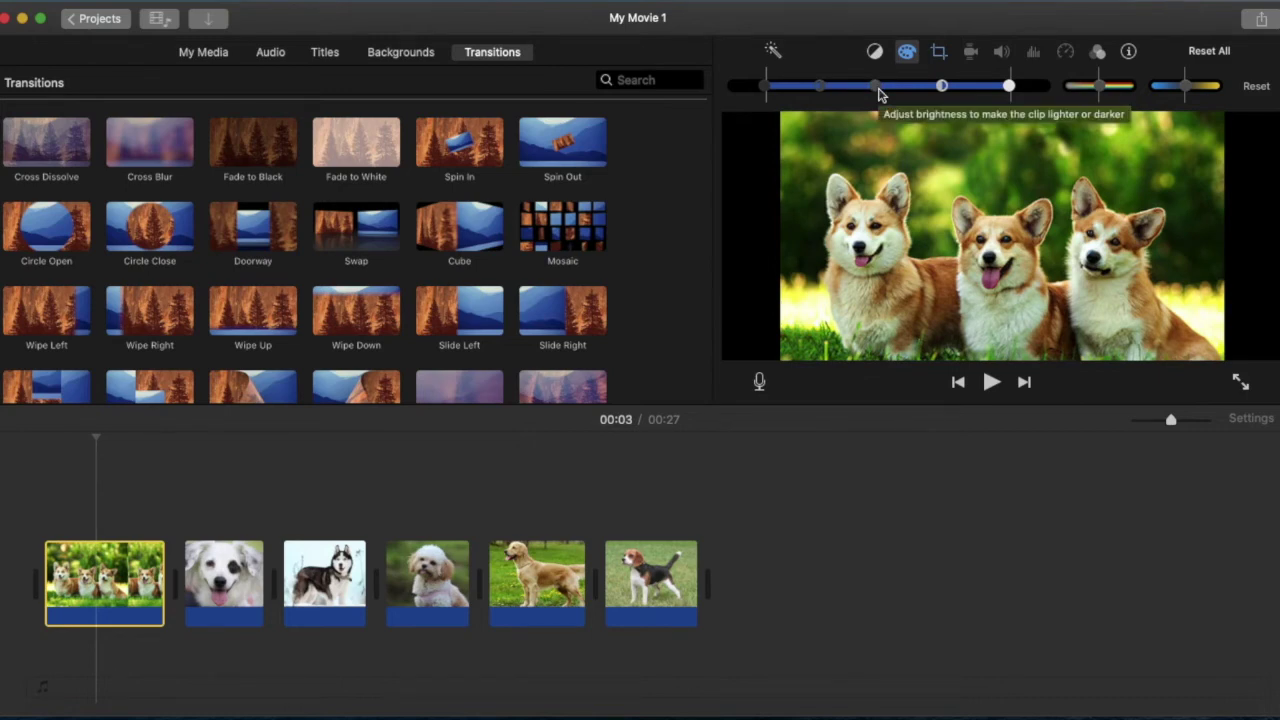
drag(818, 90, 760, 91)
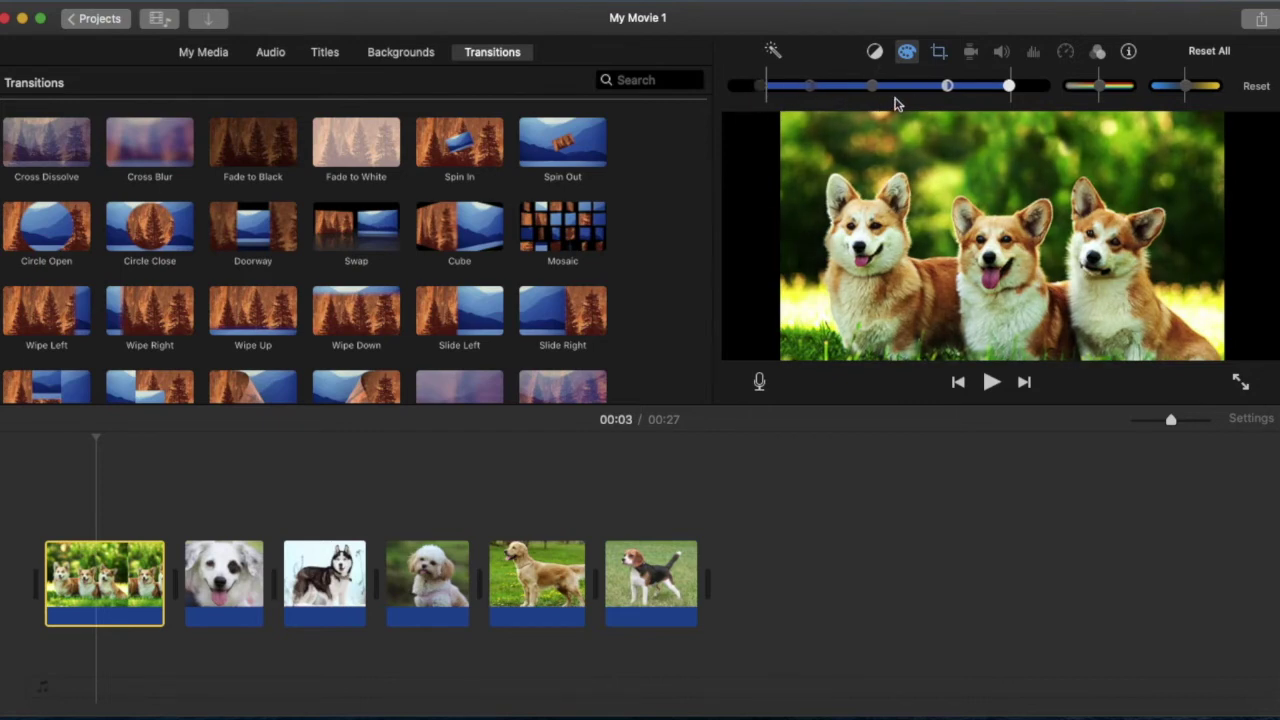
Boost the corgi photo's colour saturation and warm its colour temperature
click(1259, 89)
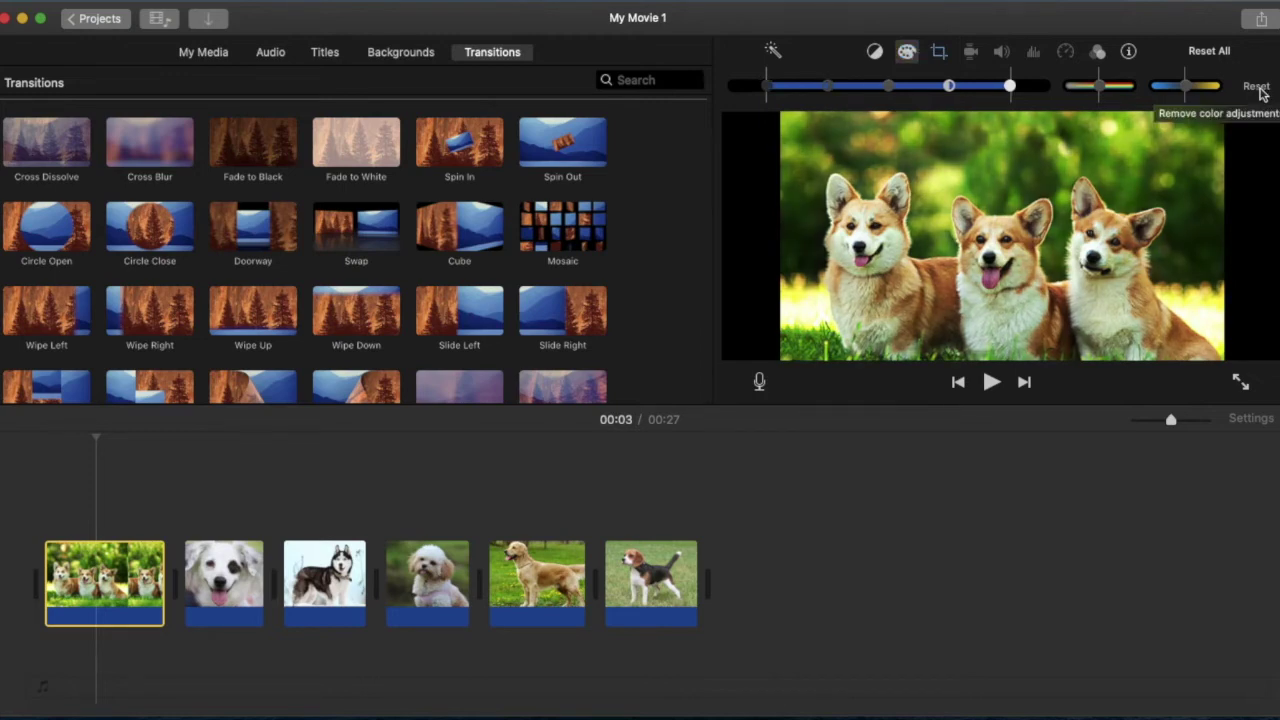
key(super+z)
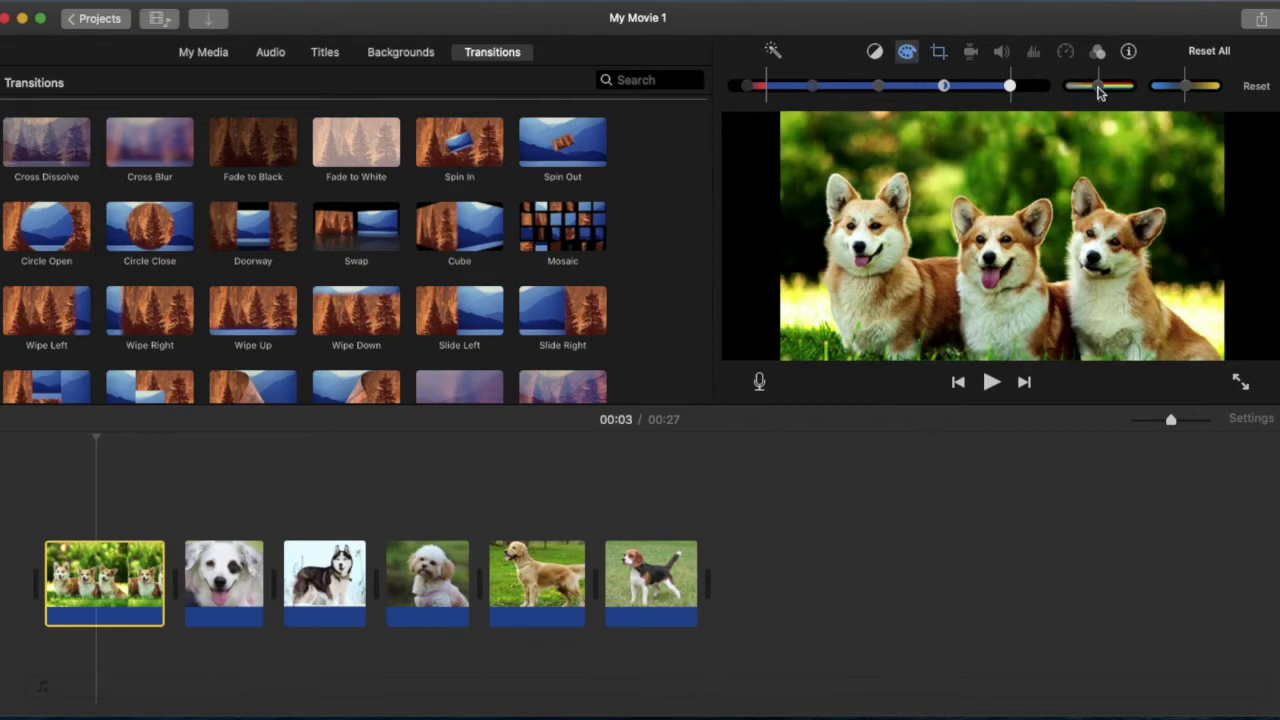
mouse_move(1098, 92)
mouse_down()
mouse_move(1113, 92)
mouse_move(1086, 89)
mouse_move(1123, 89)
mouse_move(1092, 95)
mouse_up()
mouse_move(1185, 91)
mouse_down()
mouse_move(1205, 87)
mouse_move(1163, 95)
mouse_move(1183, 95)
mouse_up()
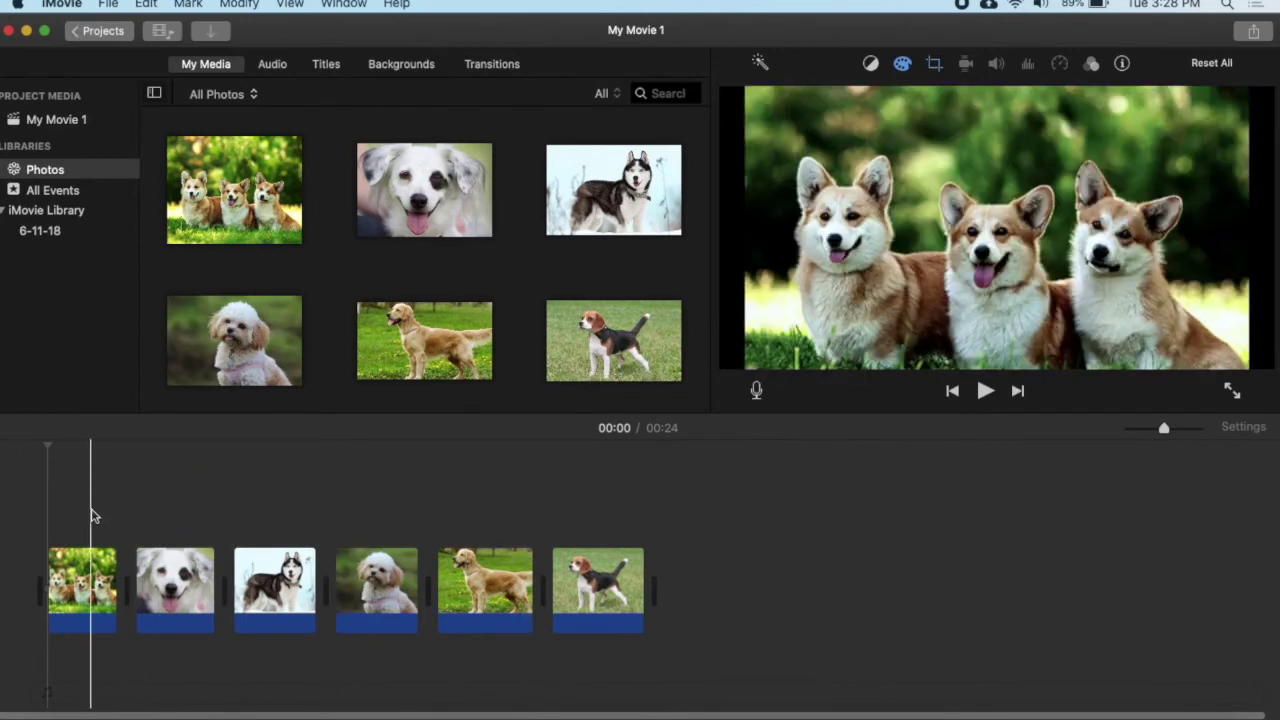
Select all six clips and use Edit > Add Cross Dissolve to link them
drag(80, 492, 630, 615)
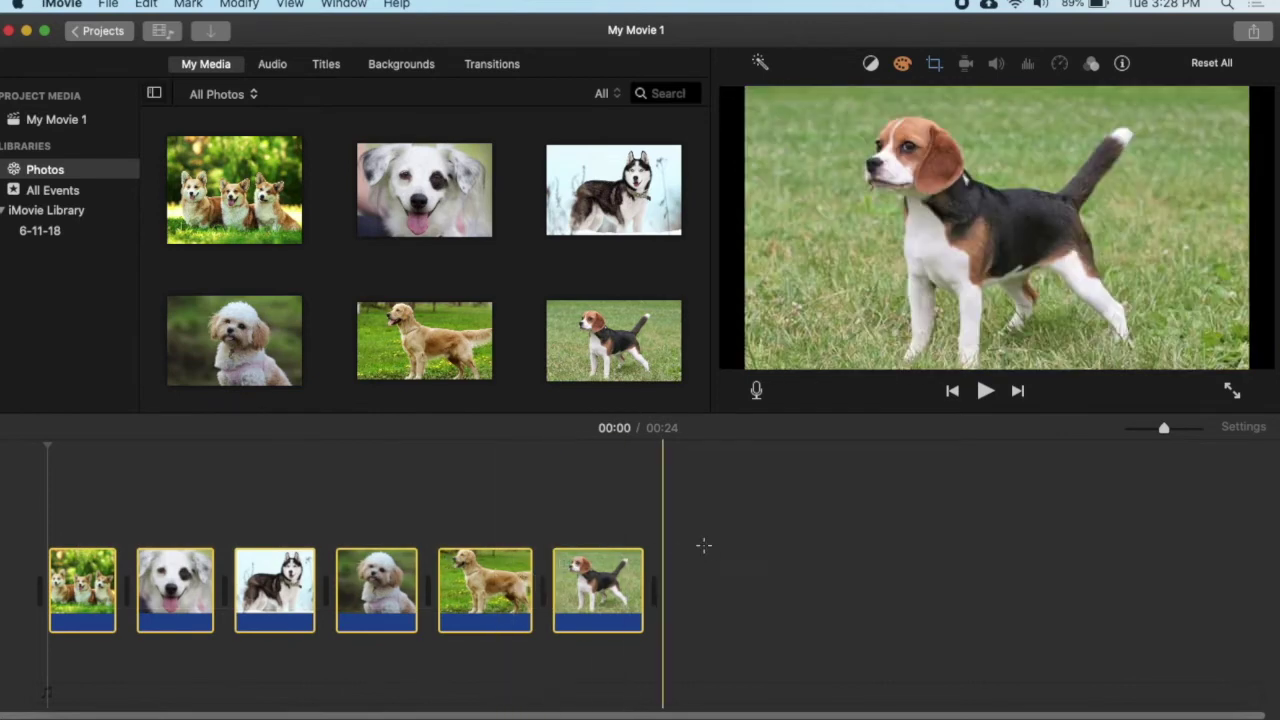
click(704, 545)
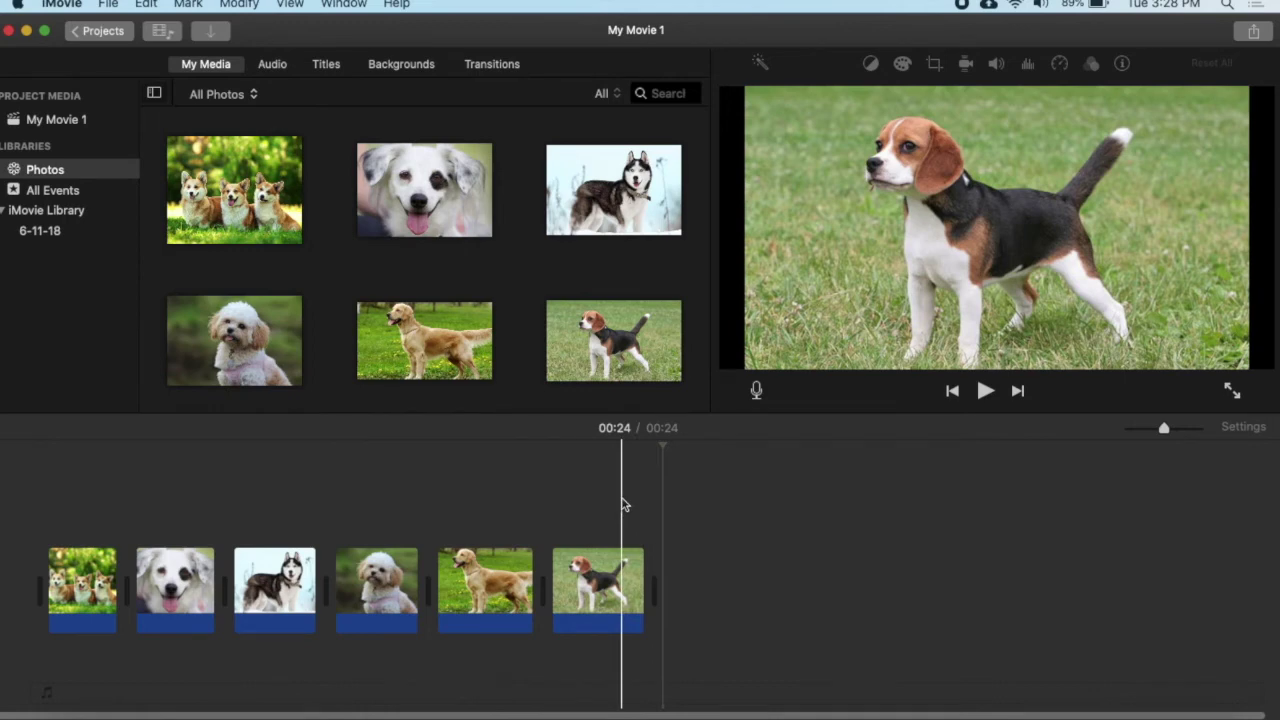
key(super+a)
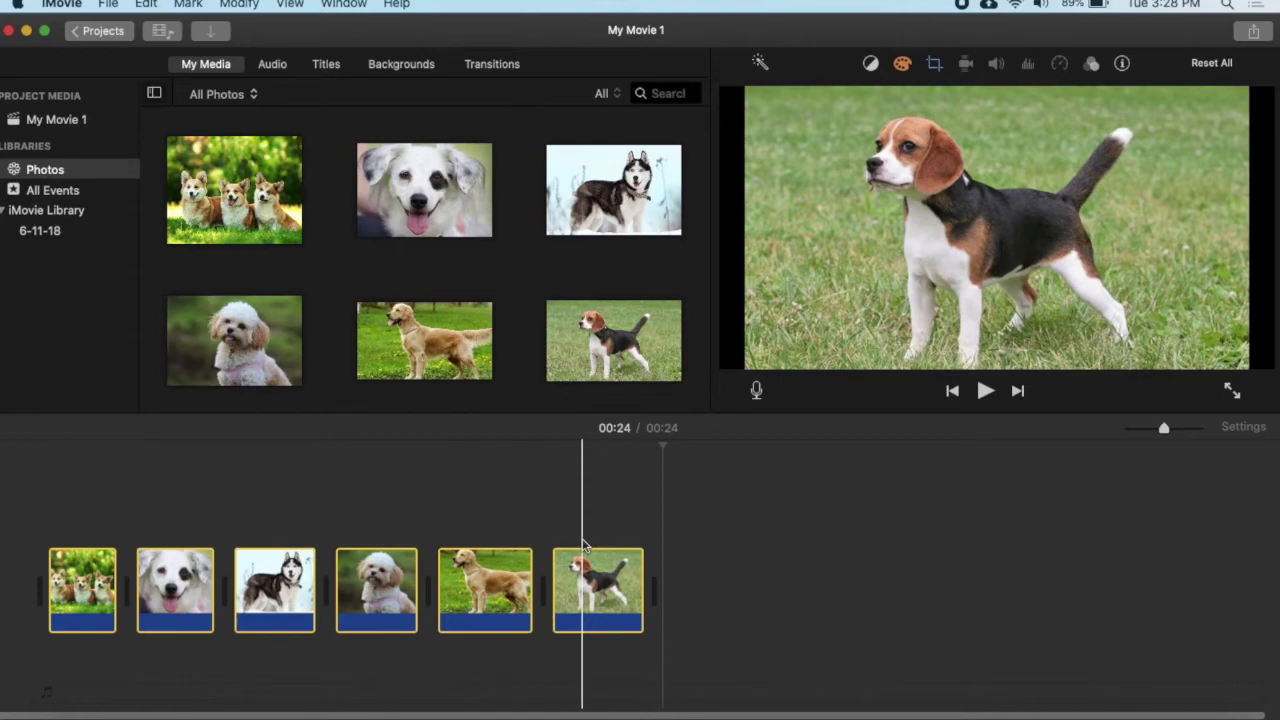
click(146, 5)
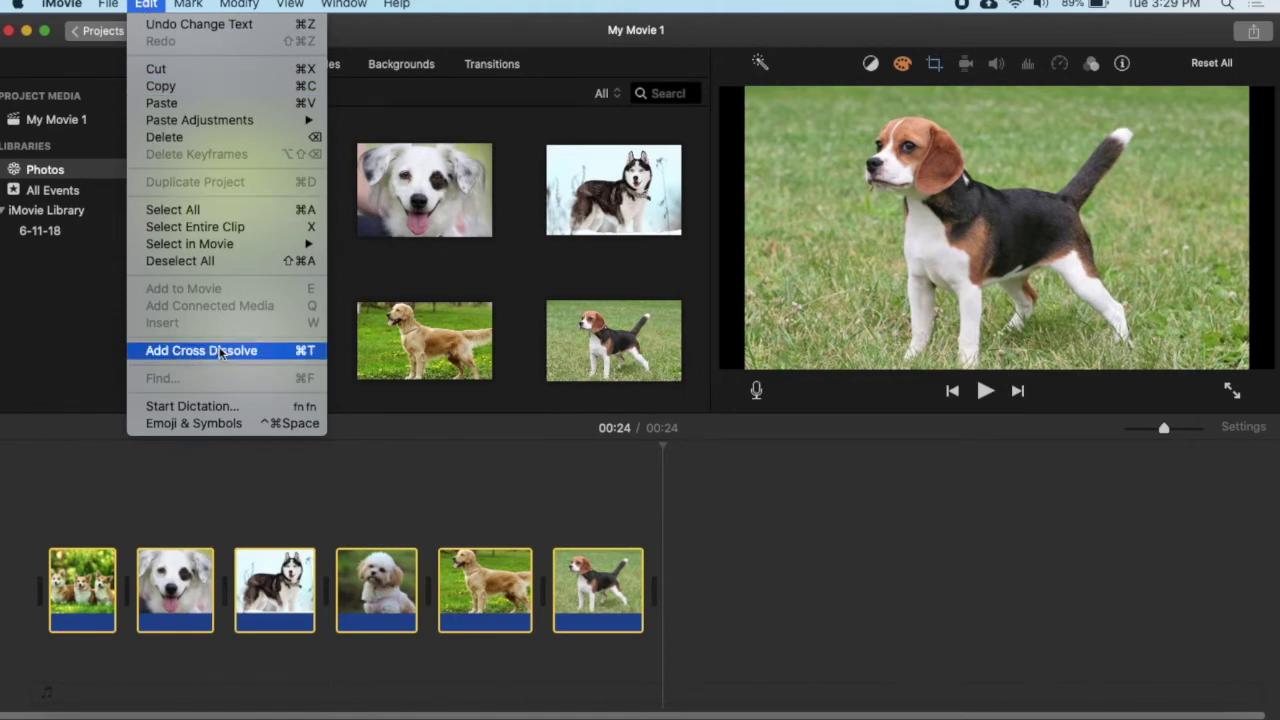
click(219, 350)
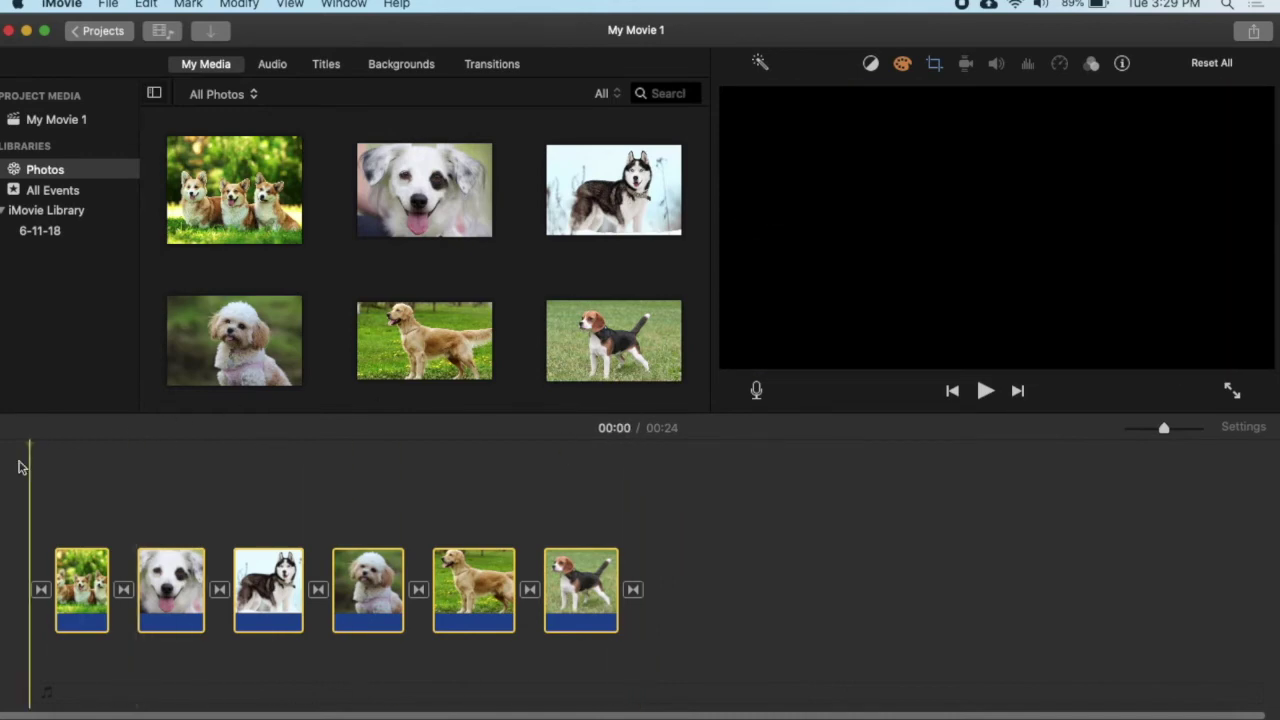
key(space)
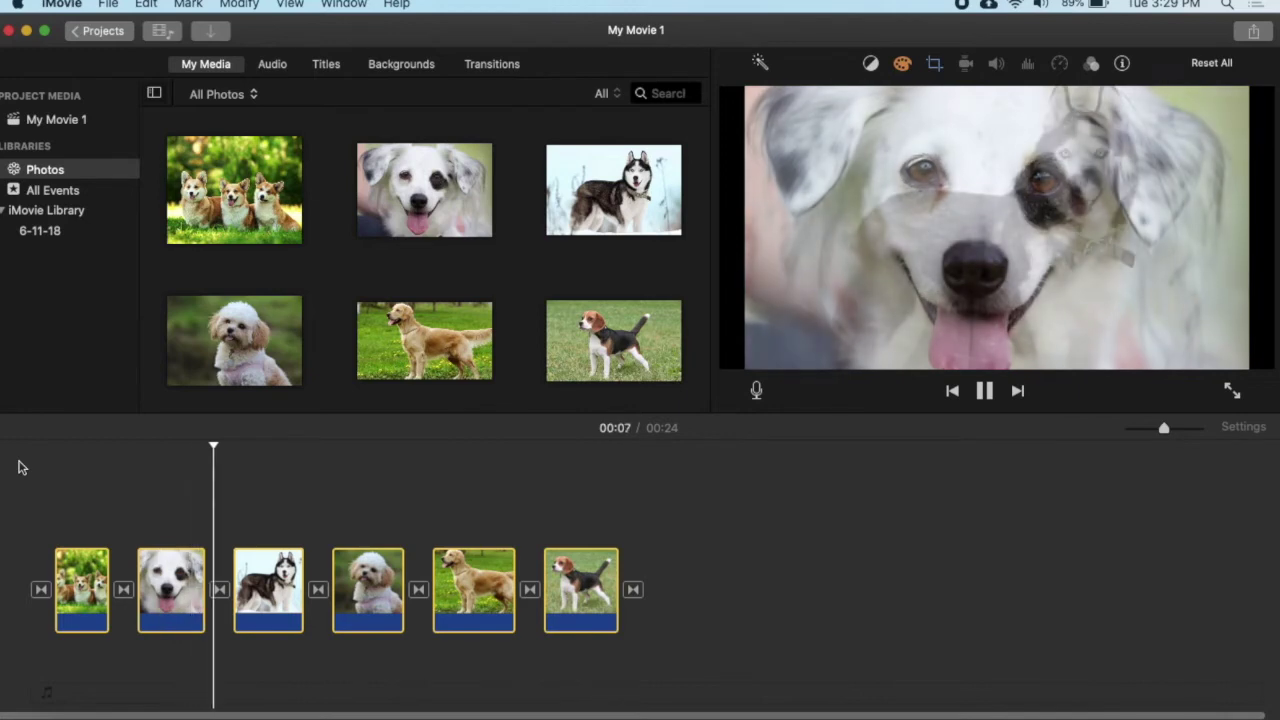
key(space)
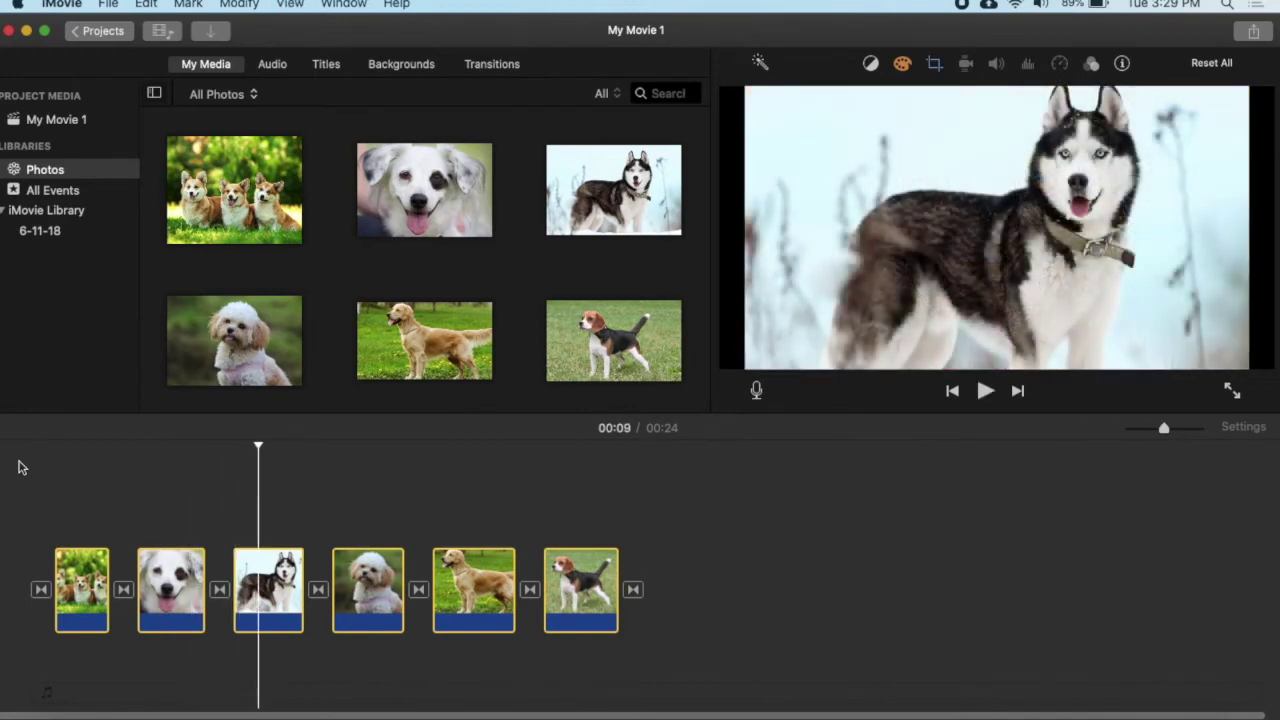
key(Home)
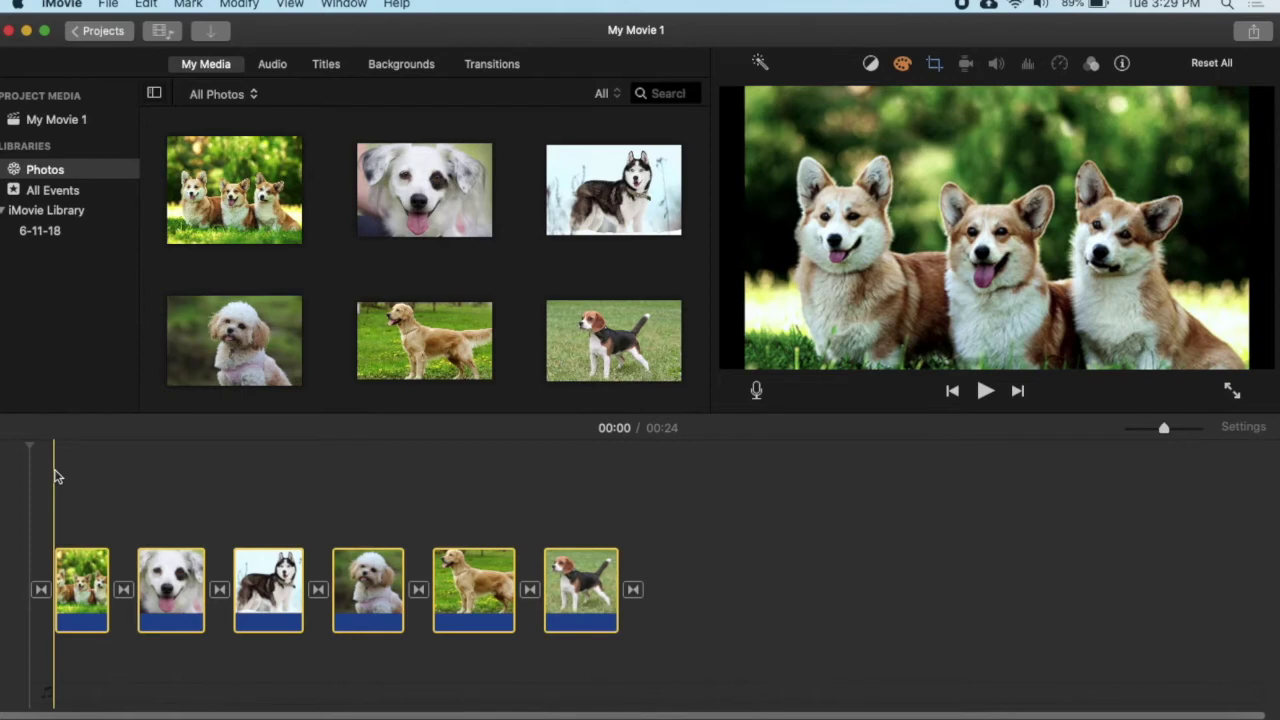
Show the Transitions browser and undo the automatic cross dissolves
click(491, 65)
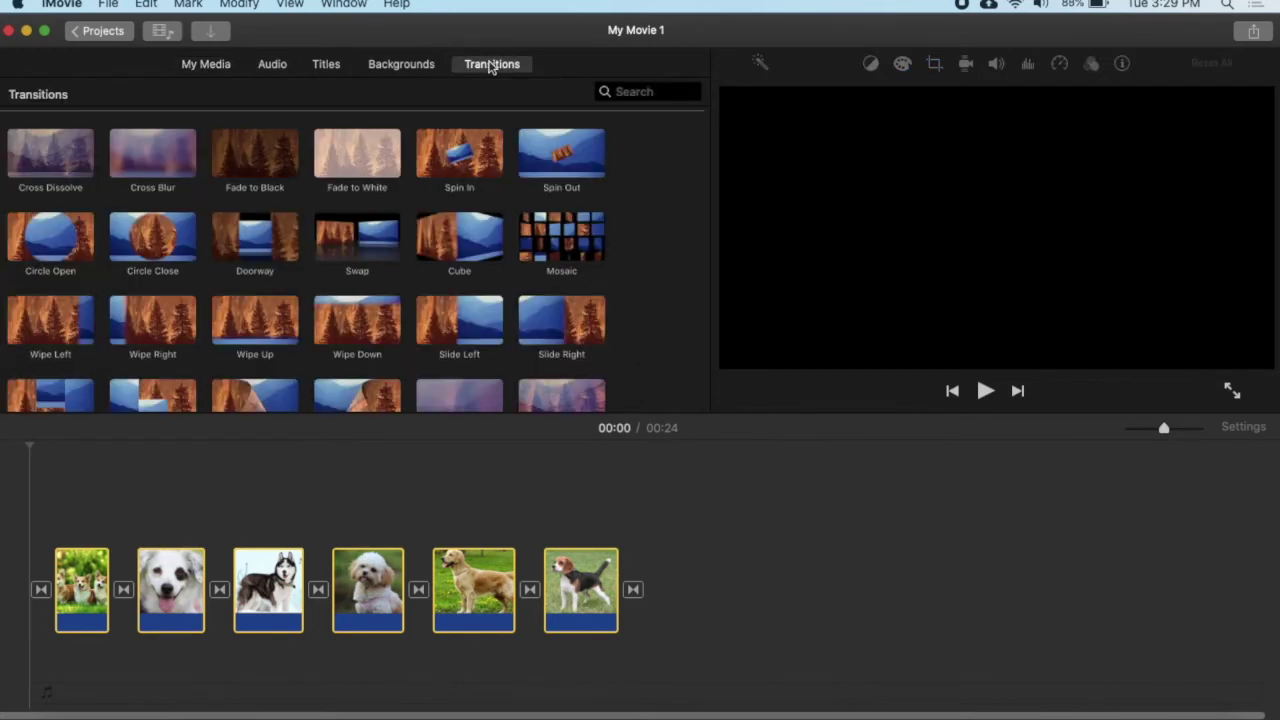
scroll(406, 160, down, 3)
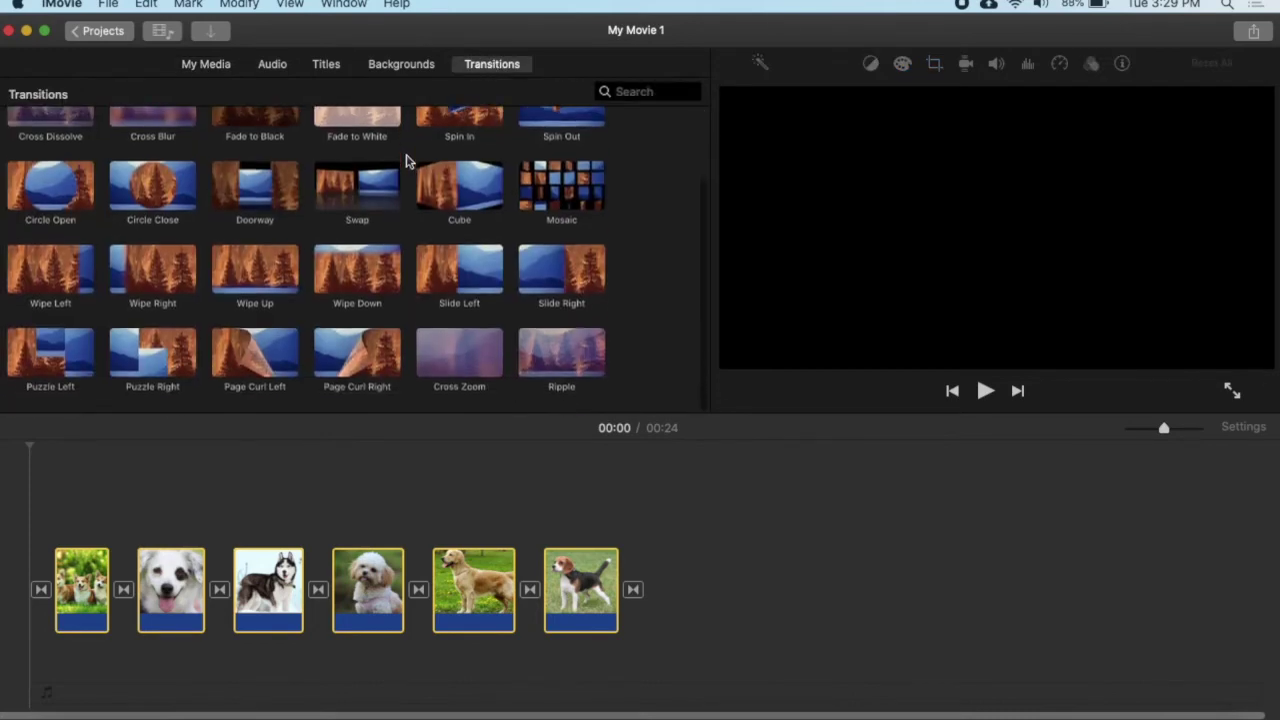
scroll(406, 160, up, 4)
scroll(222, 236, down, 2)
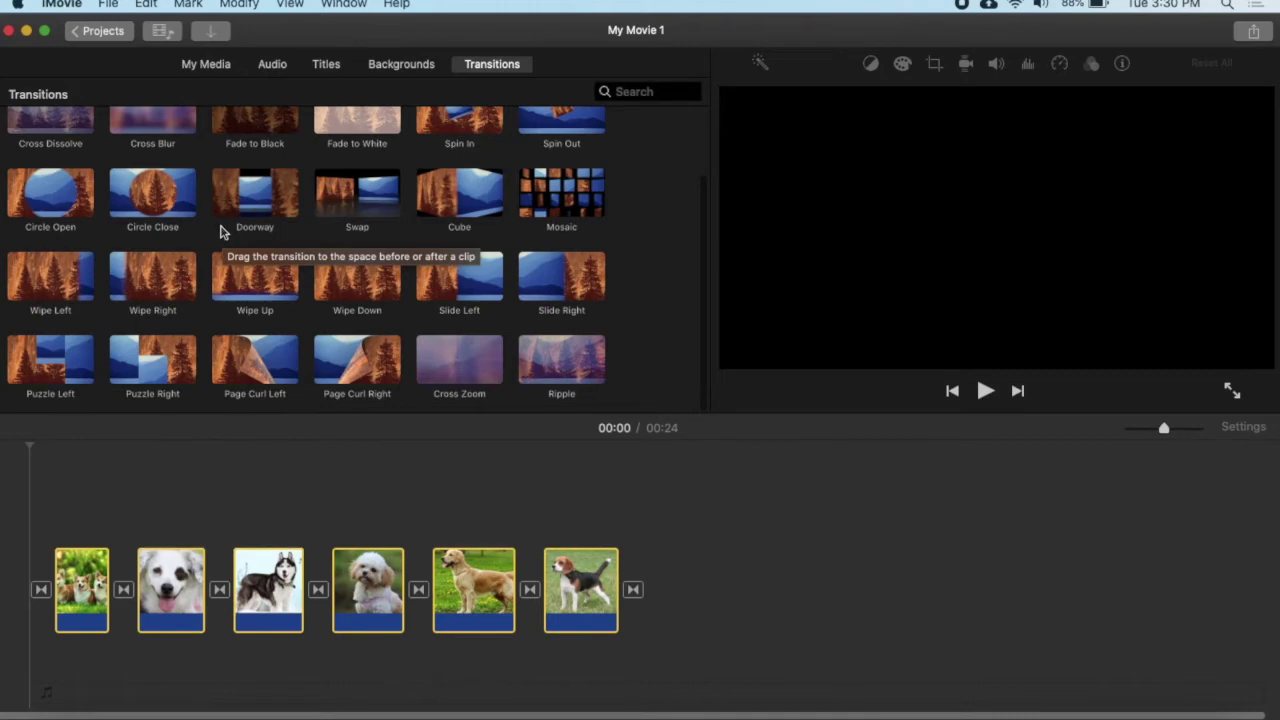
click(146, 4)
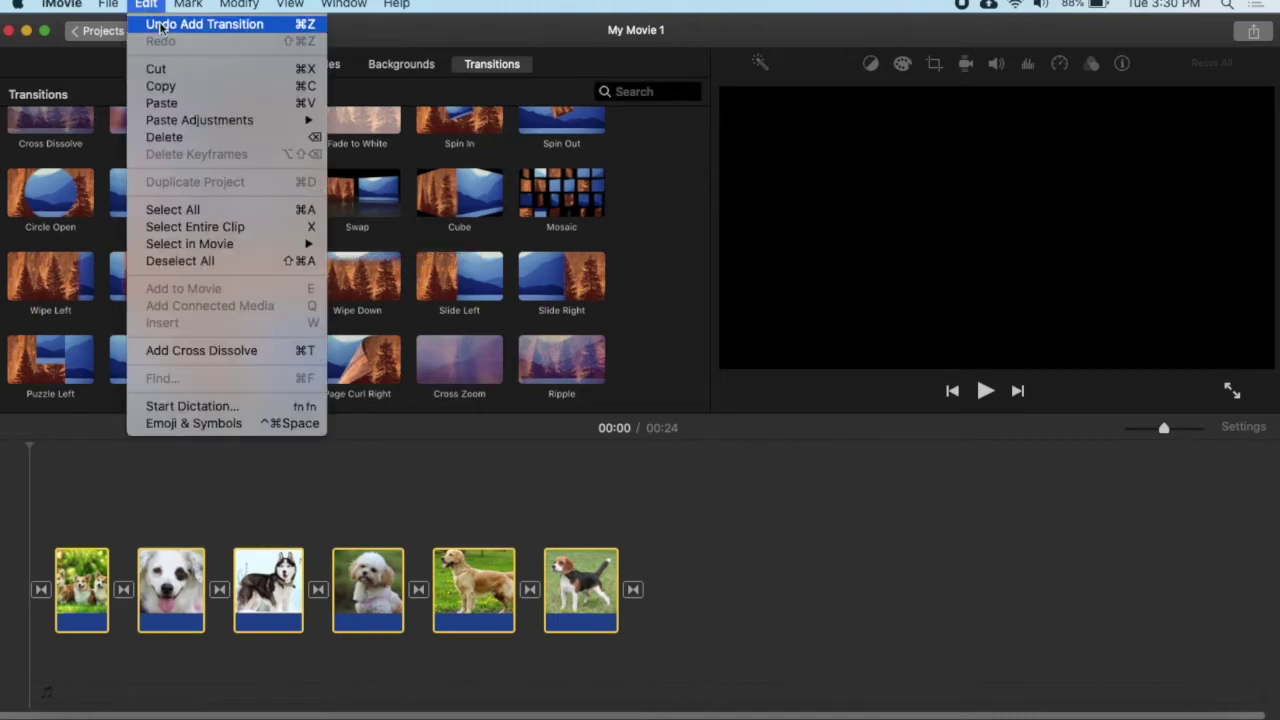
click(160, 24)
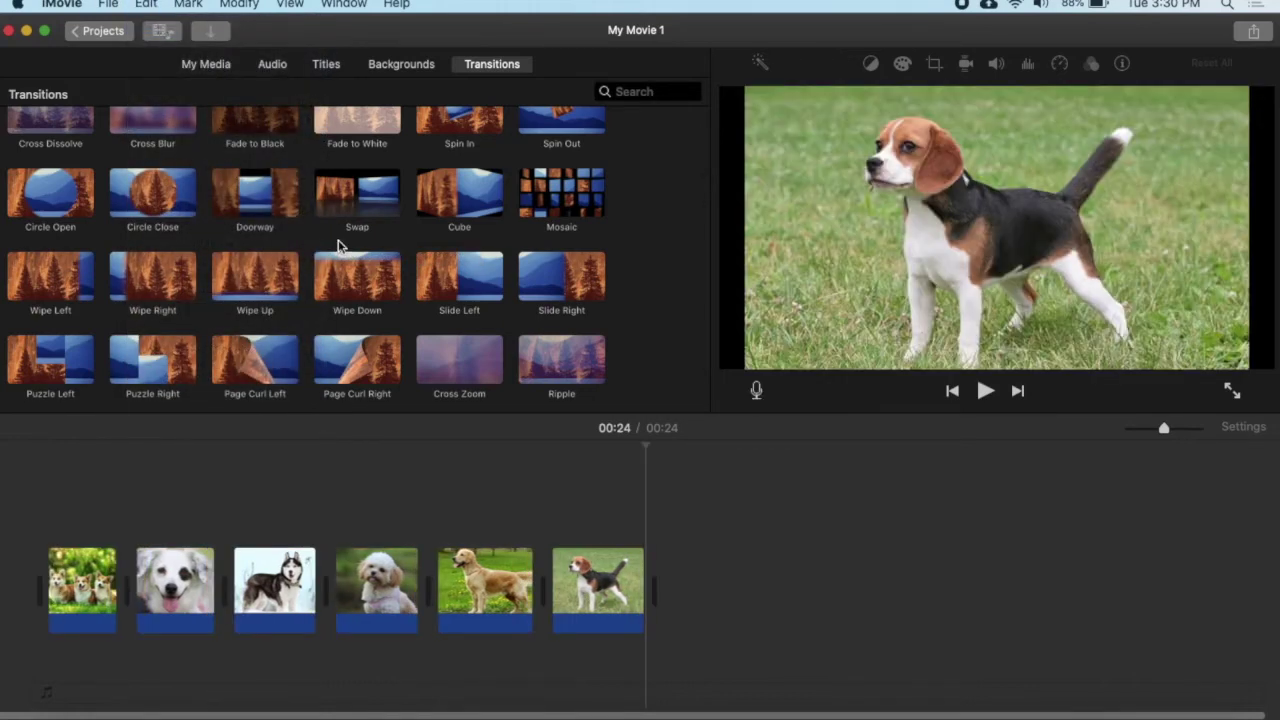
Preview the Fade to Black, Cross Blur and Spin In transitions, then replay the movie
scroll(337, 244, up, 3)
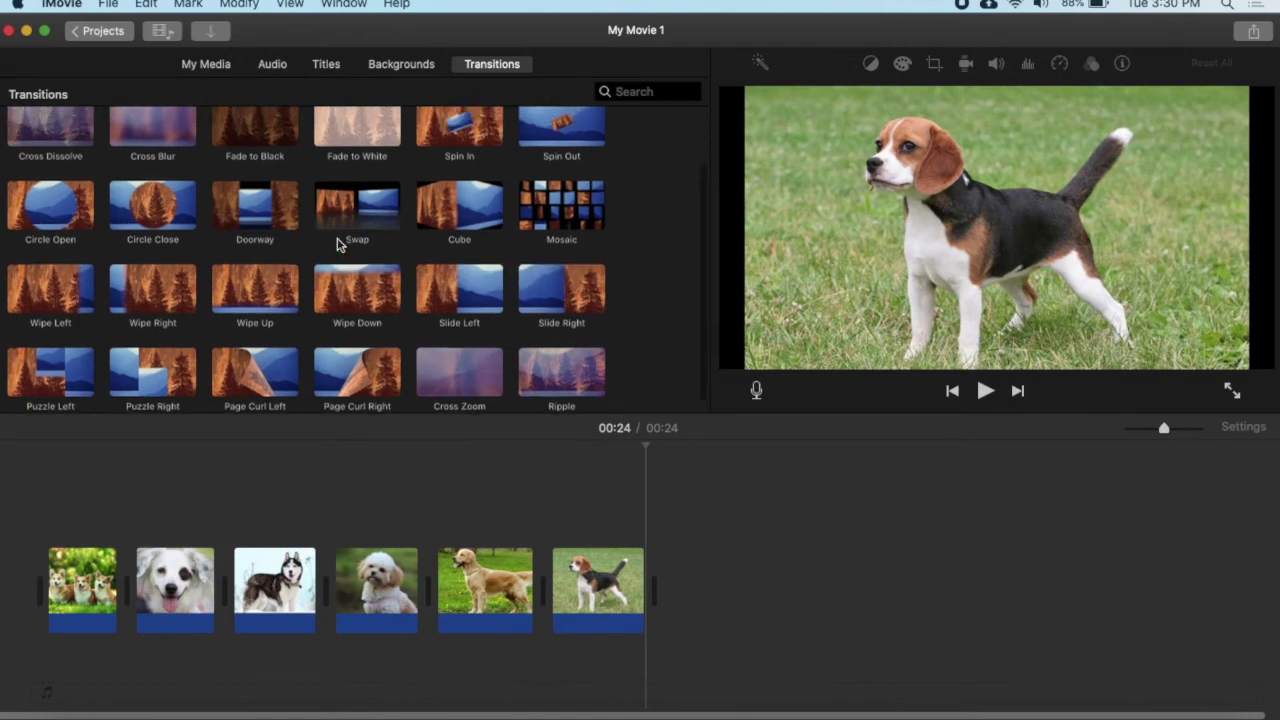
scroll(337, 244, down, 1)
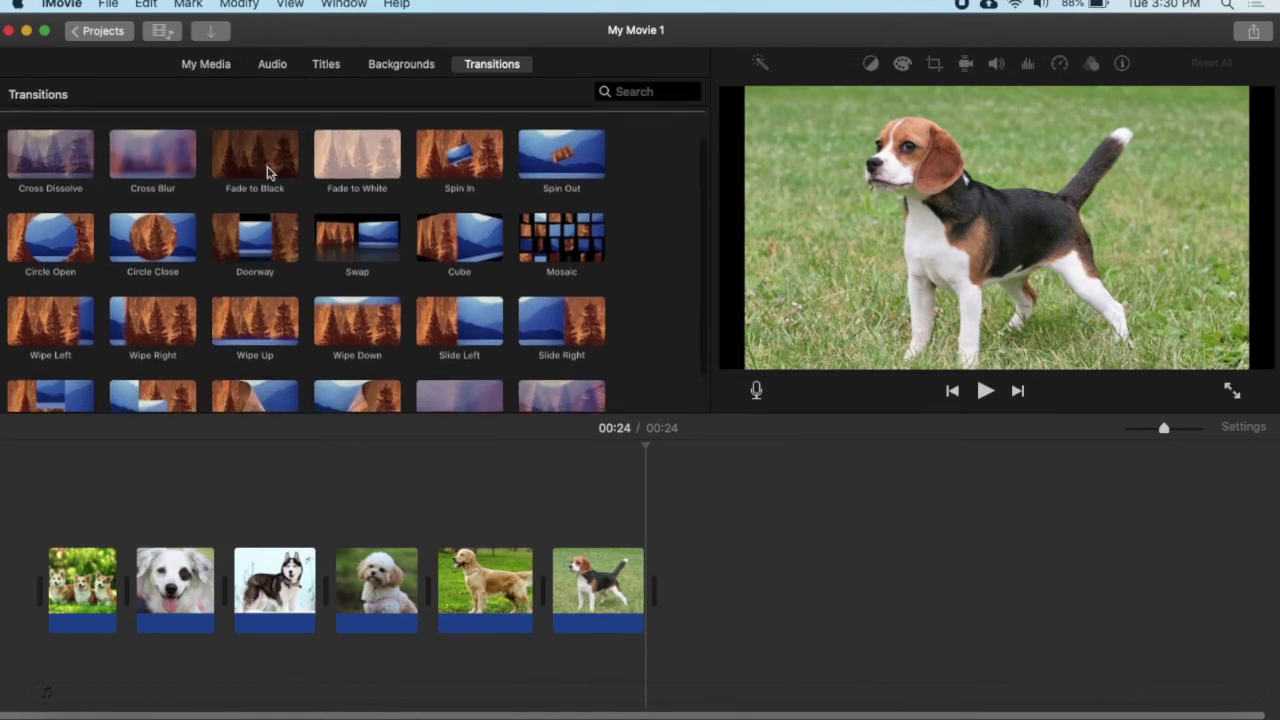
click(233, 152)
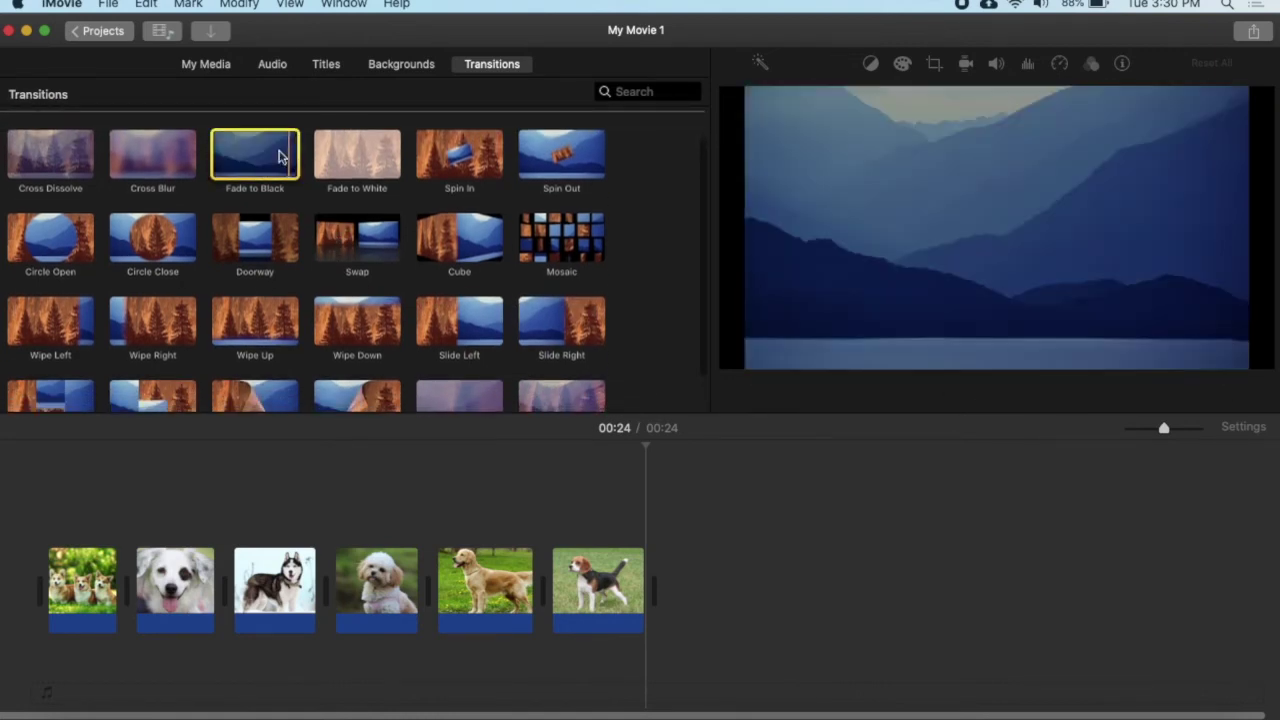
click(115, 152)
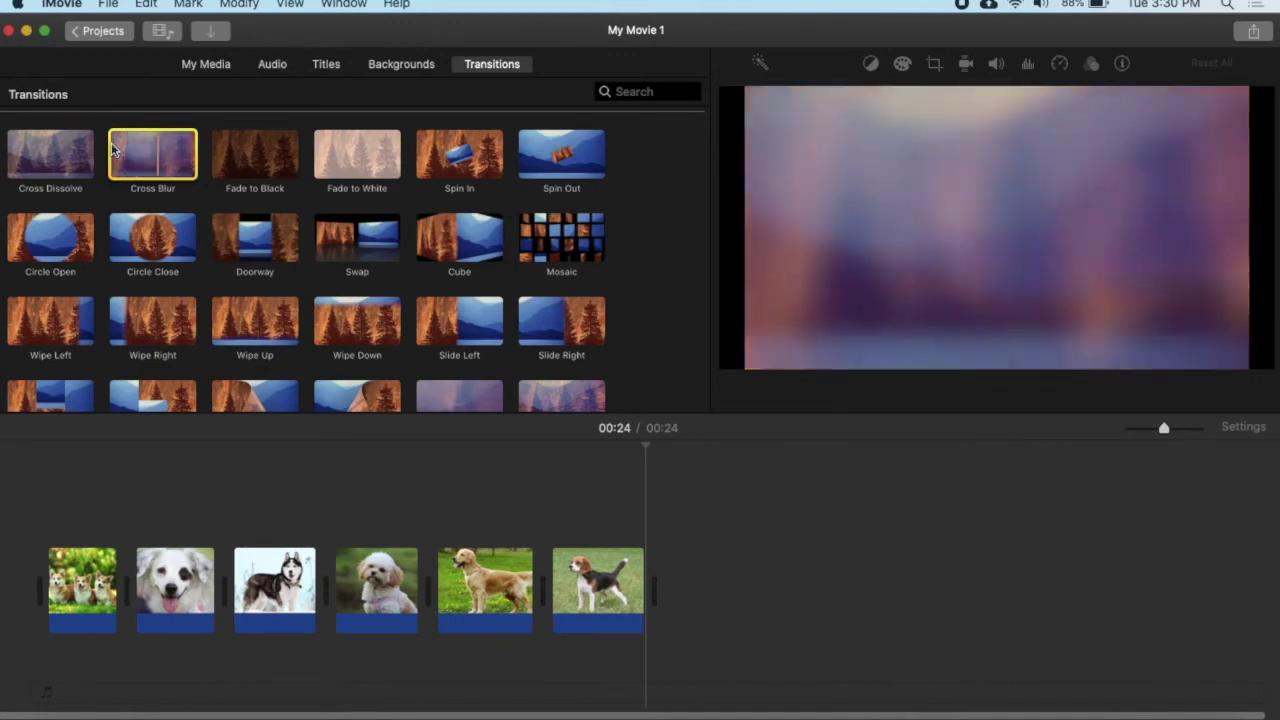
click(418, 146)
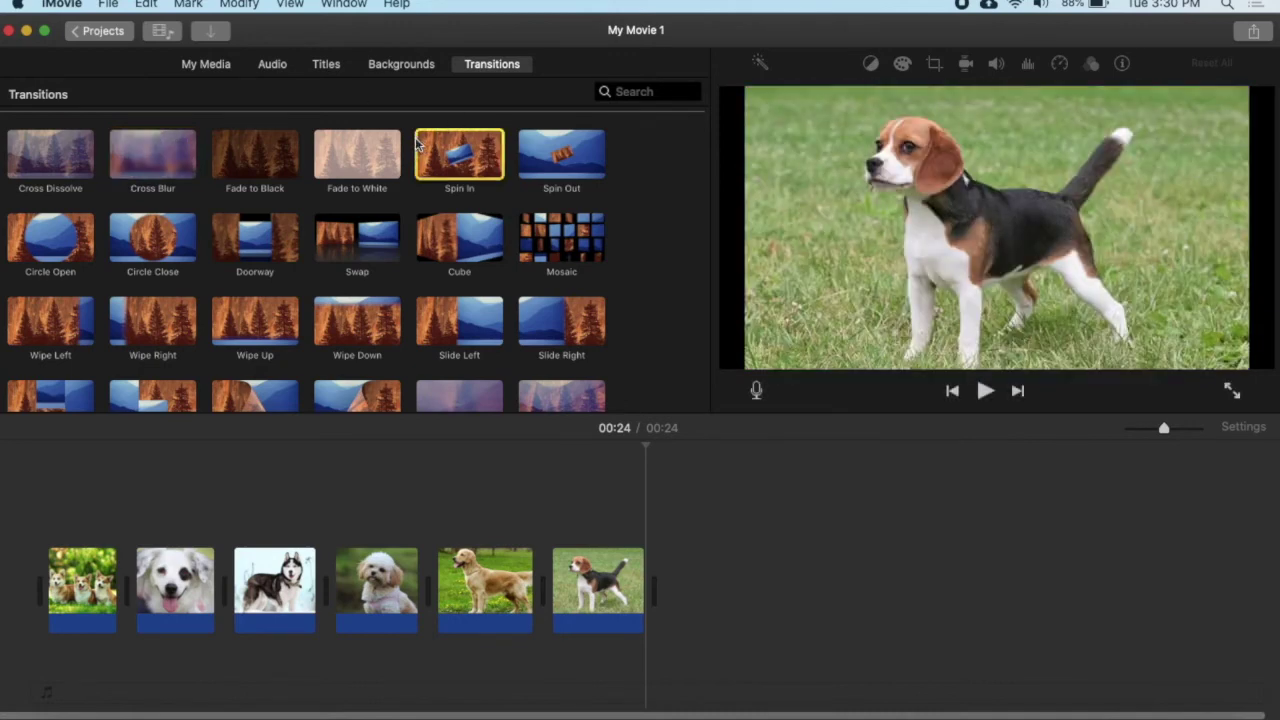
key(backslash)
key(space)
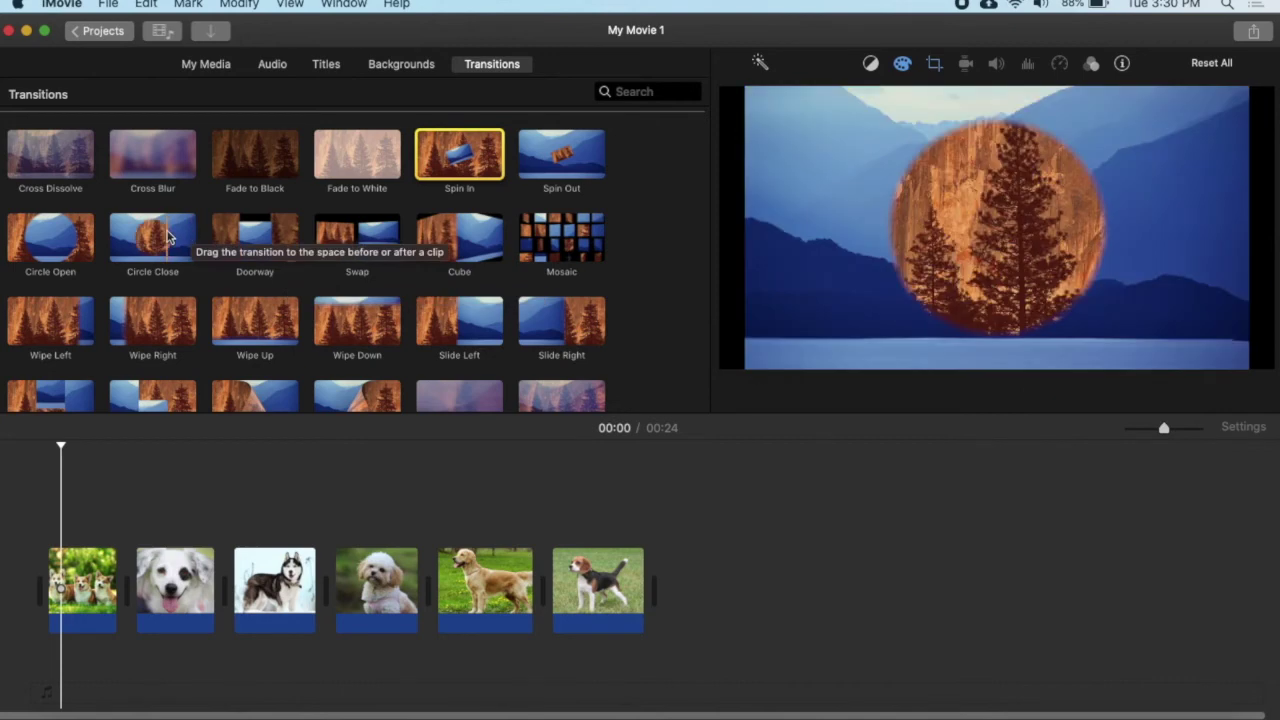
Drag Circle Close, Swap, Mosaic, Slide Right and Cross Dissolve into the five gaps between clips
drag(193, 233, 126, 590)
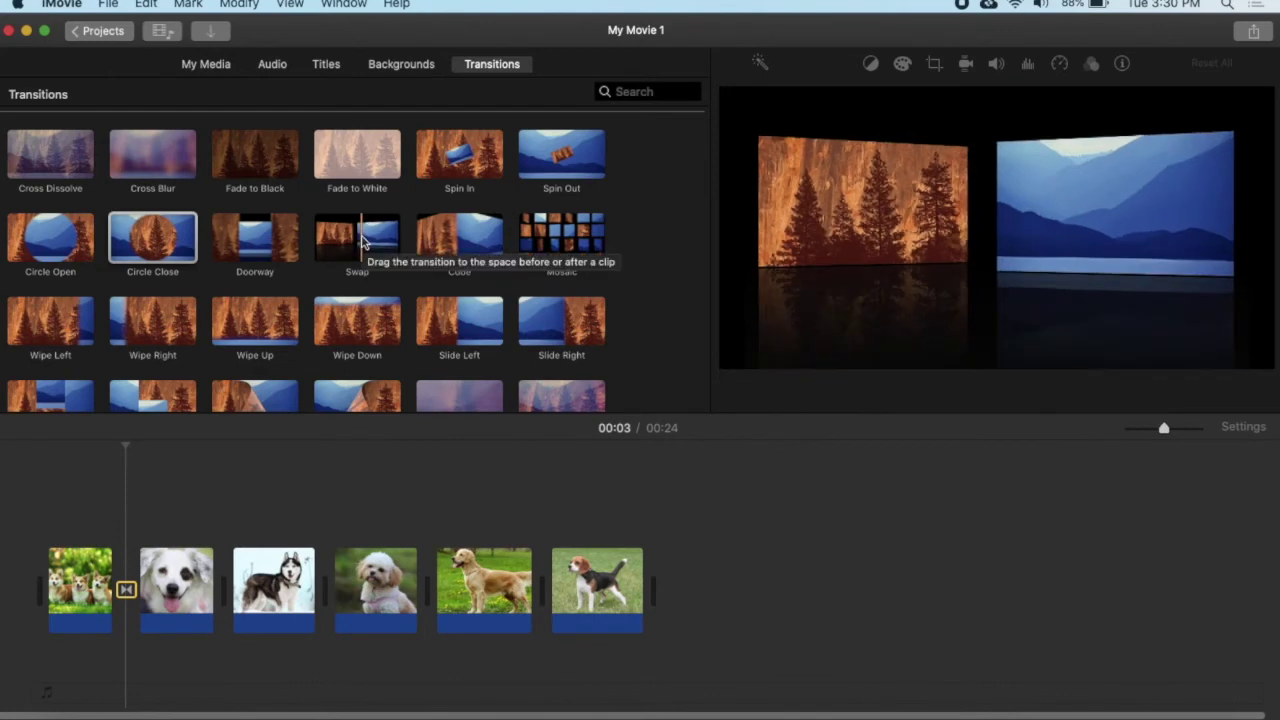
drag(362, 240, 222, 590)
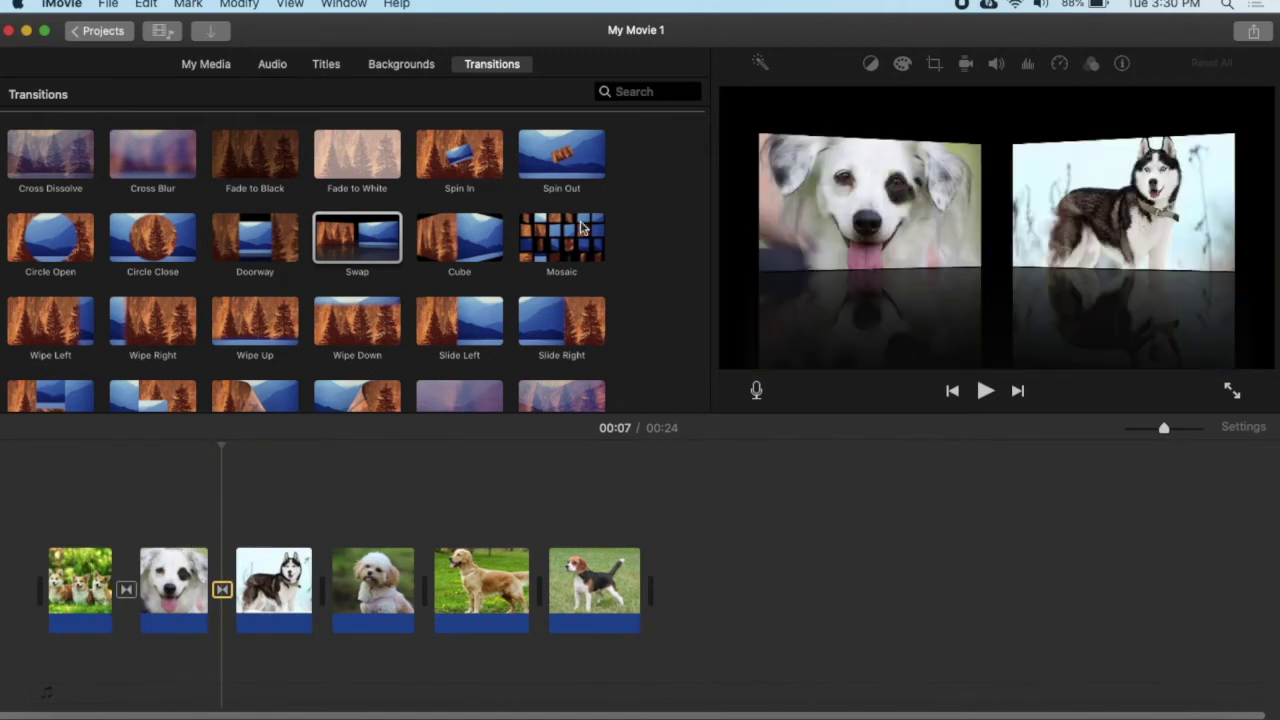
drag(584, 228, 322, 586)
drag(572, 318, 420, 588)
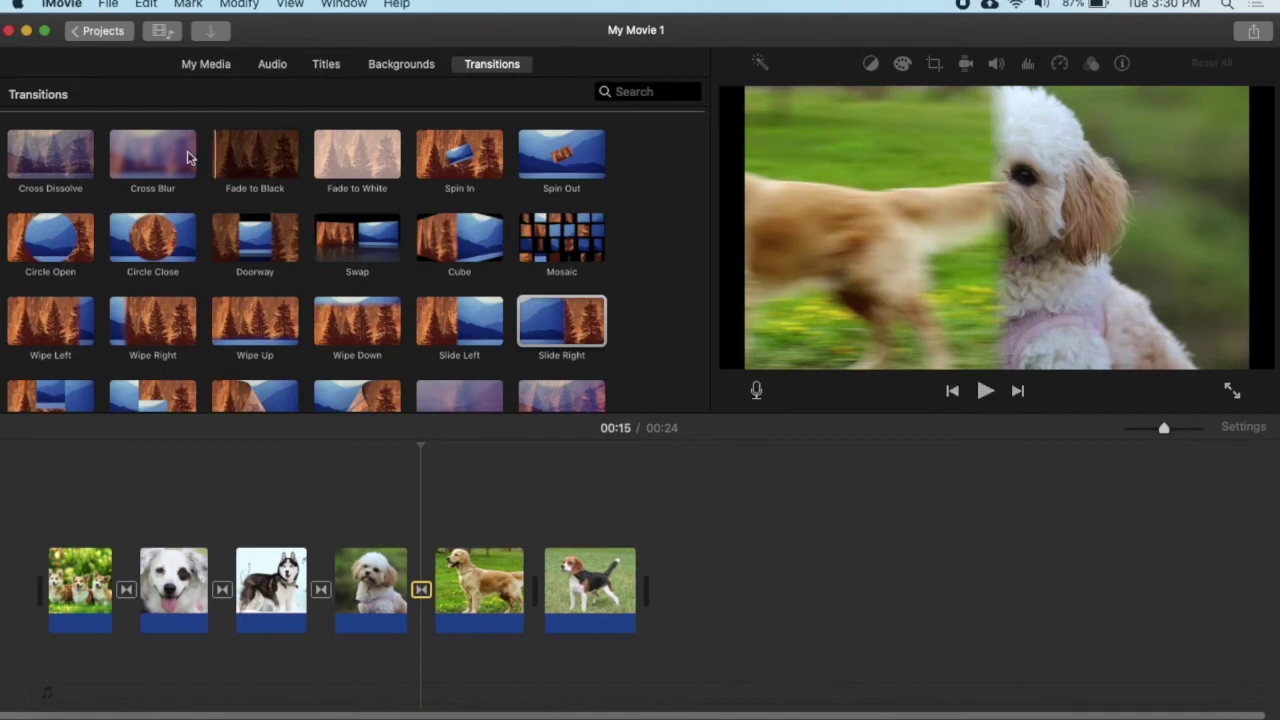
drag(50, 155, 535, 572)
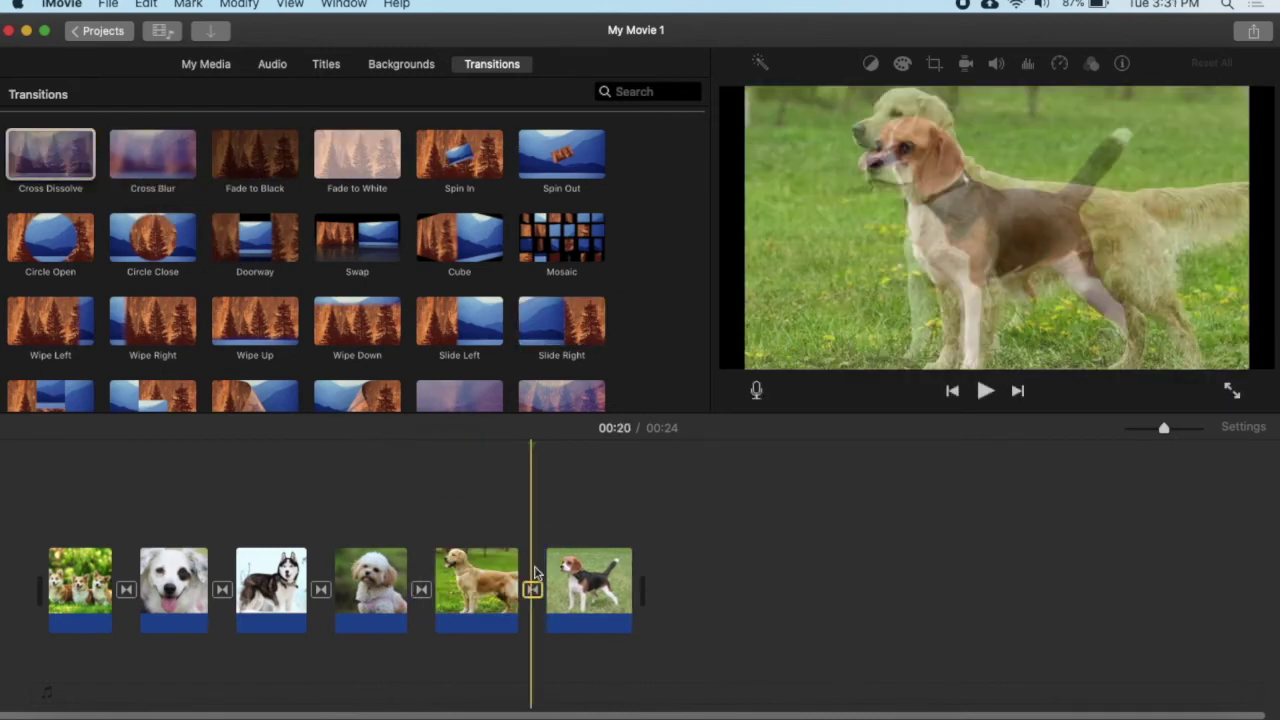
click(29, 526)
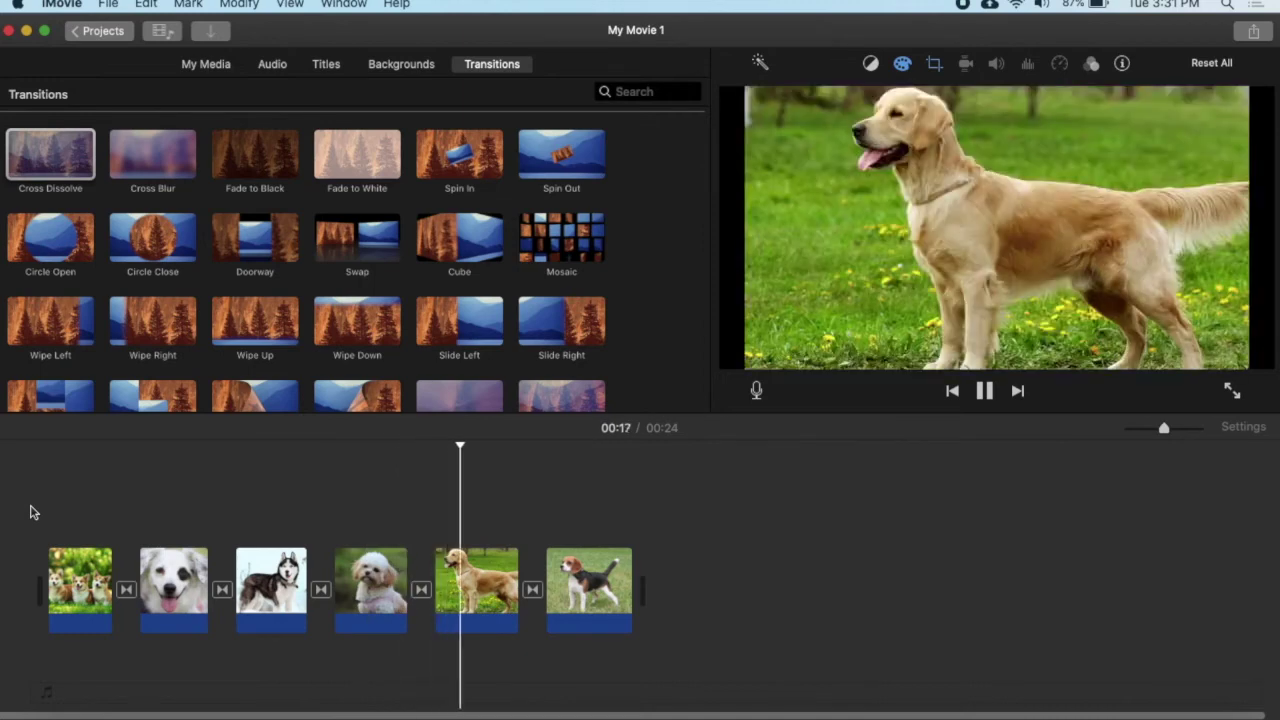
key(space)
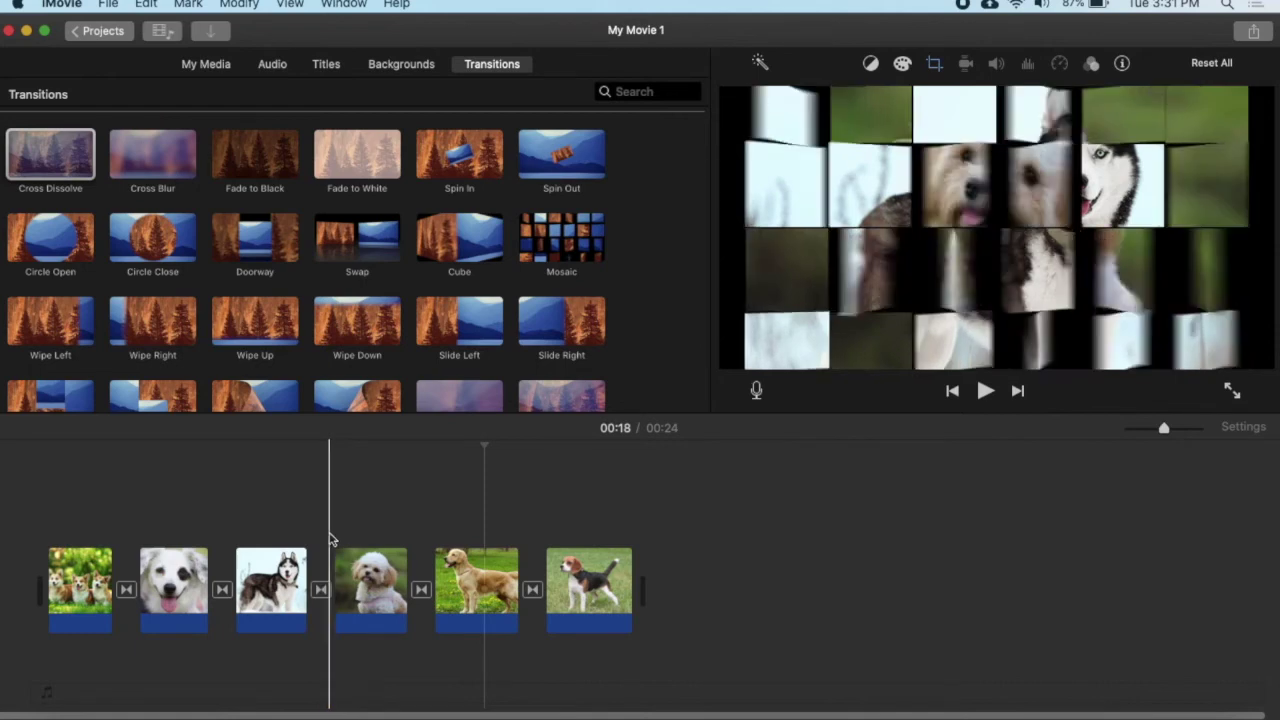
key(space)
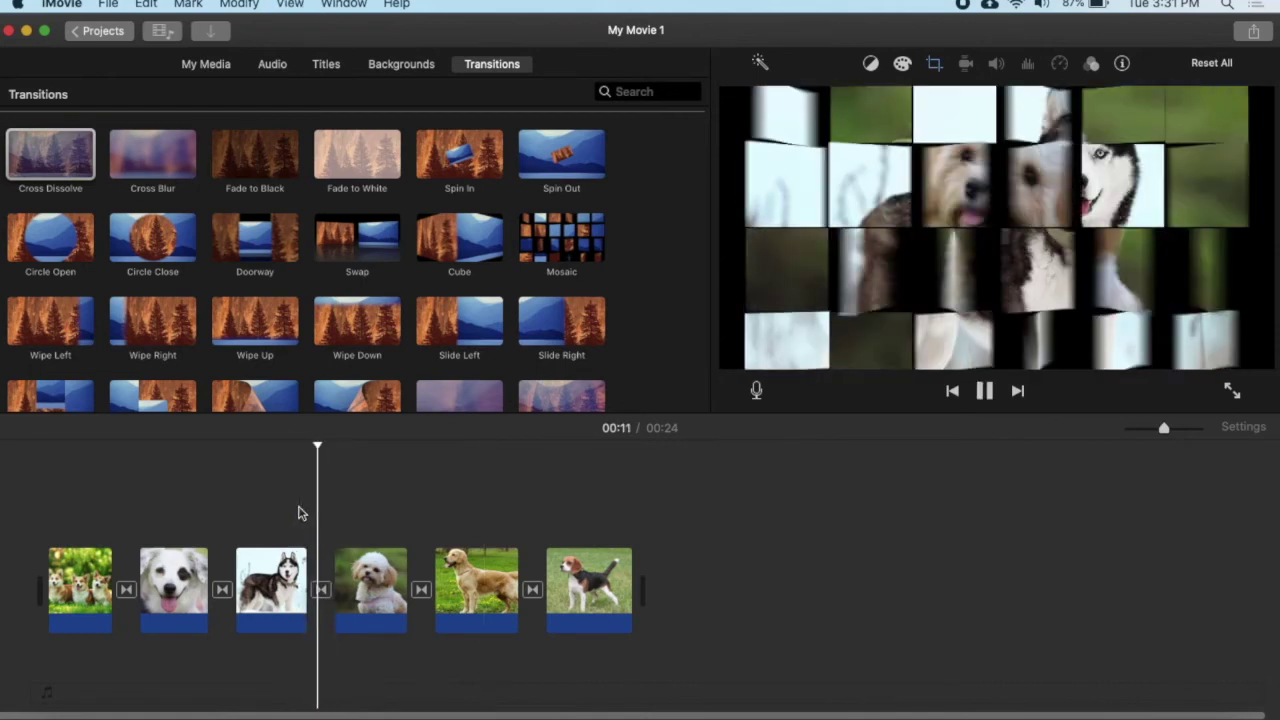
key(space)
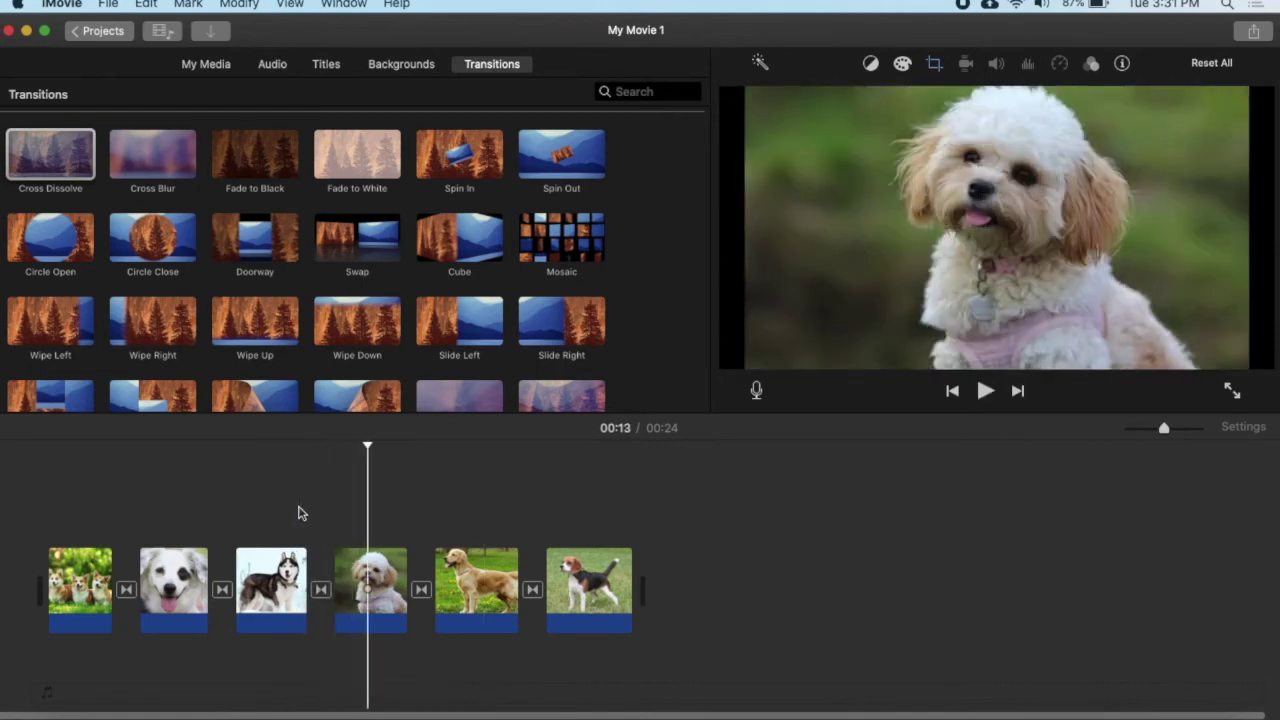
click(32, 485)
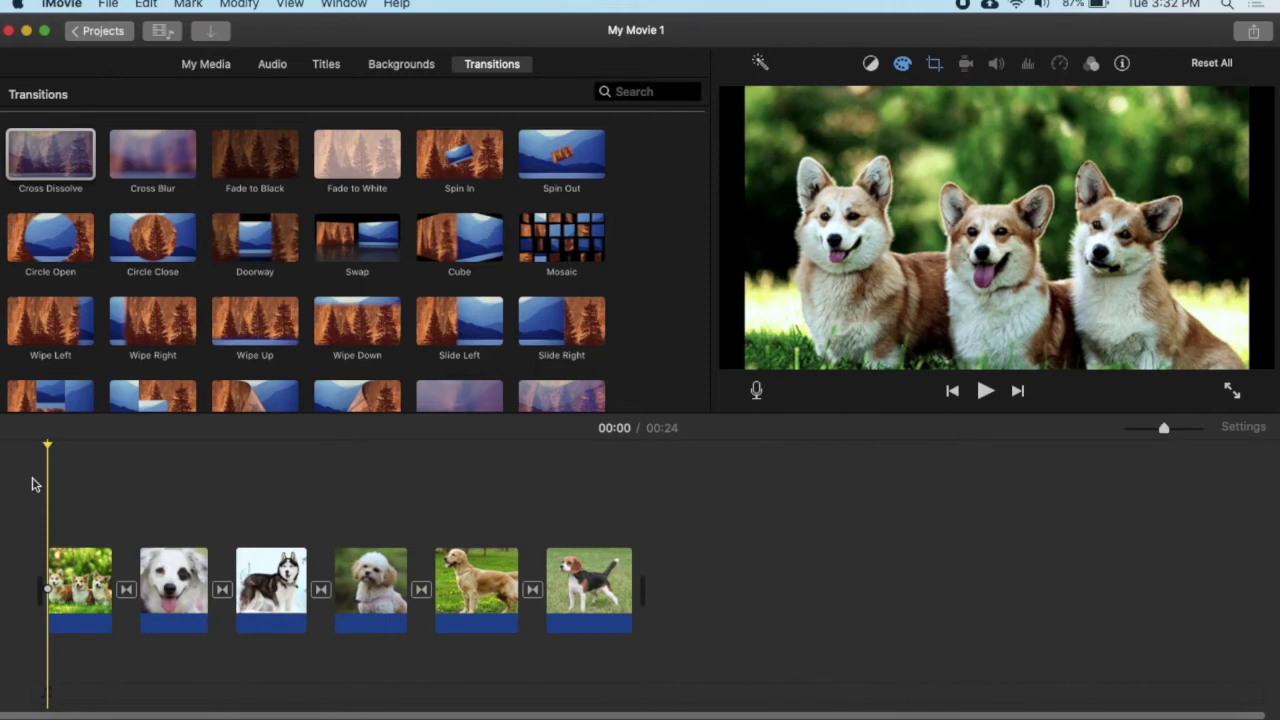
click(327, 66)
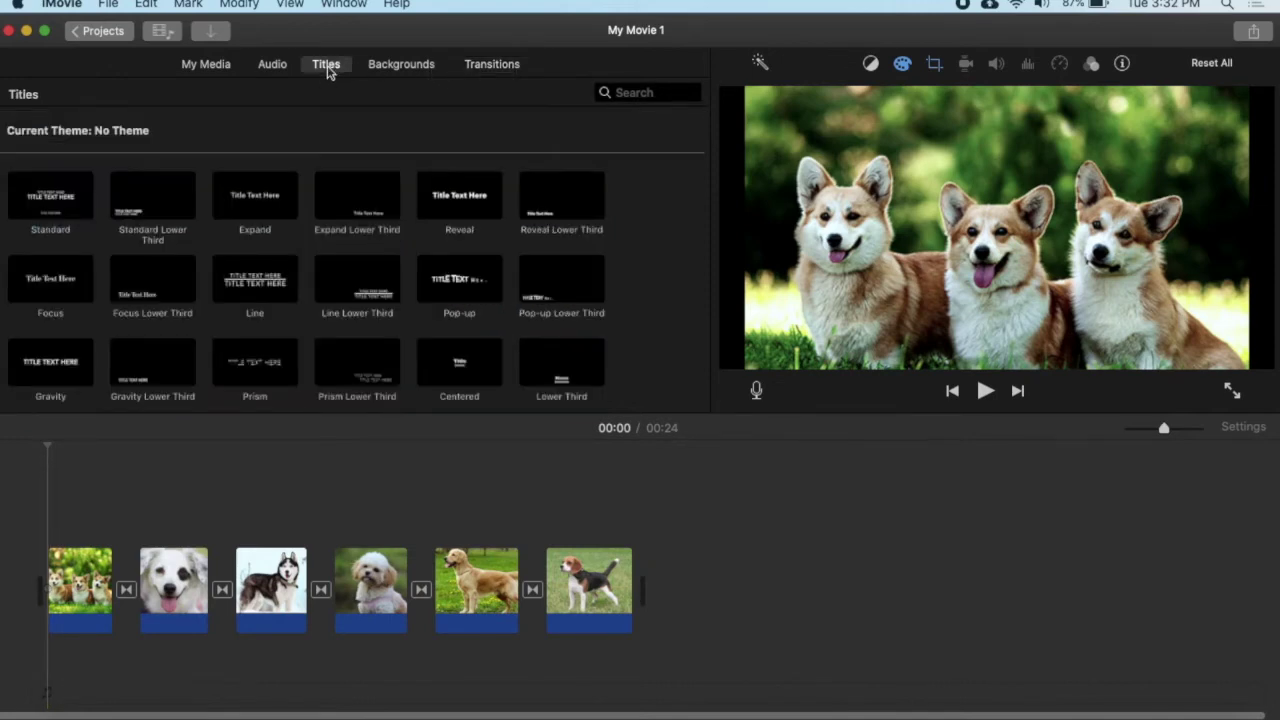
scroll(510, 279, down, 1)
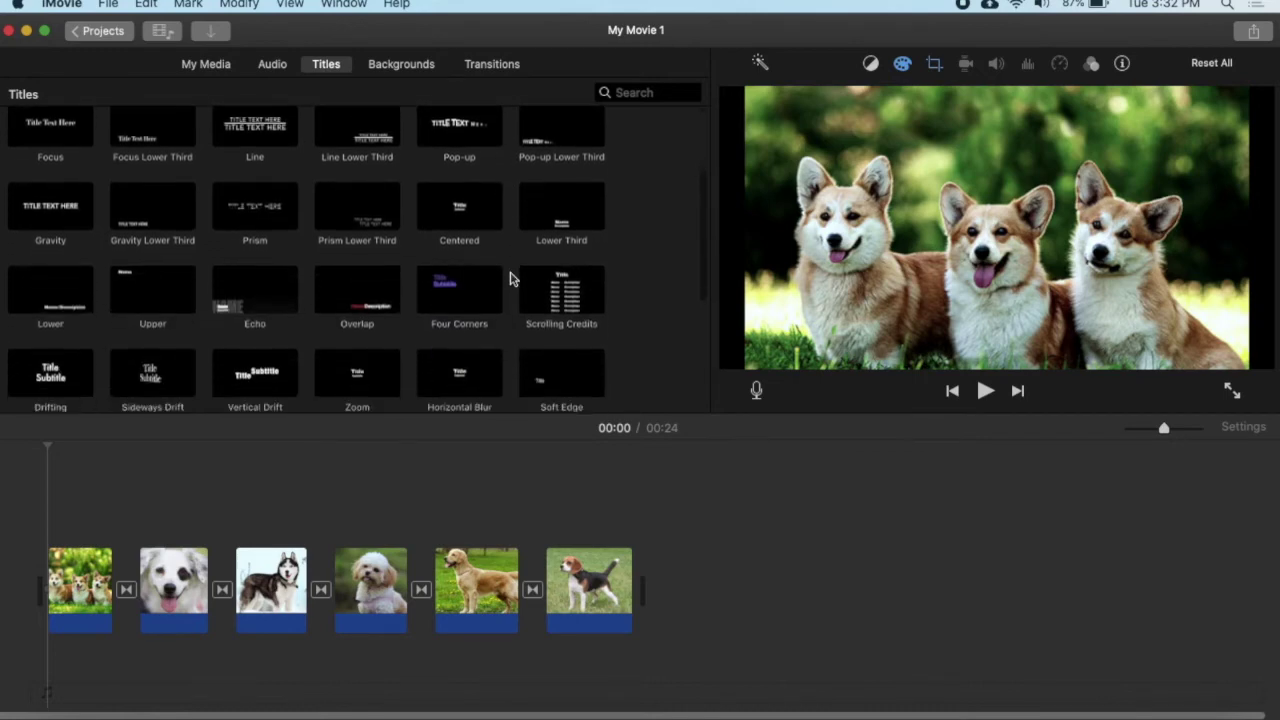
scroll(510, 279, down, 5)
scroll(510, 279, up, 10)
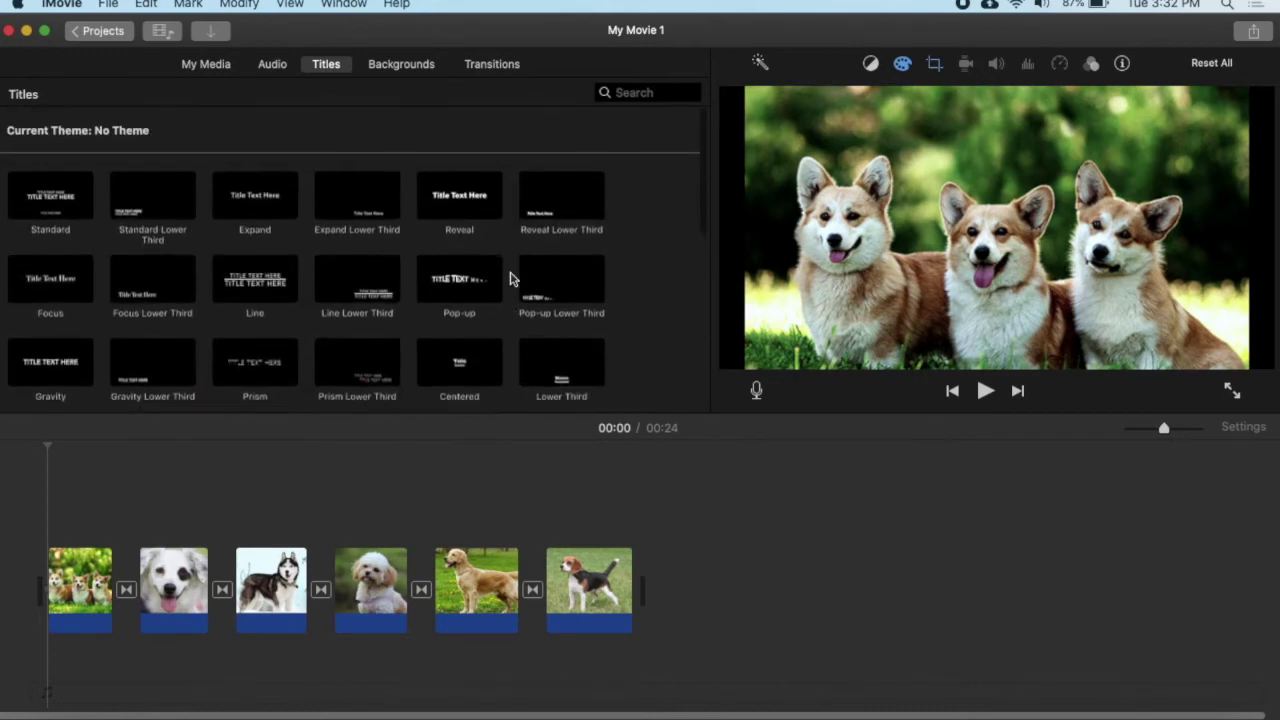
click(246, 192)
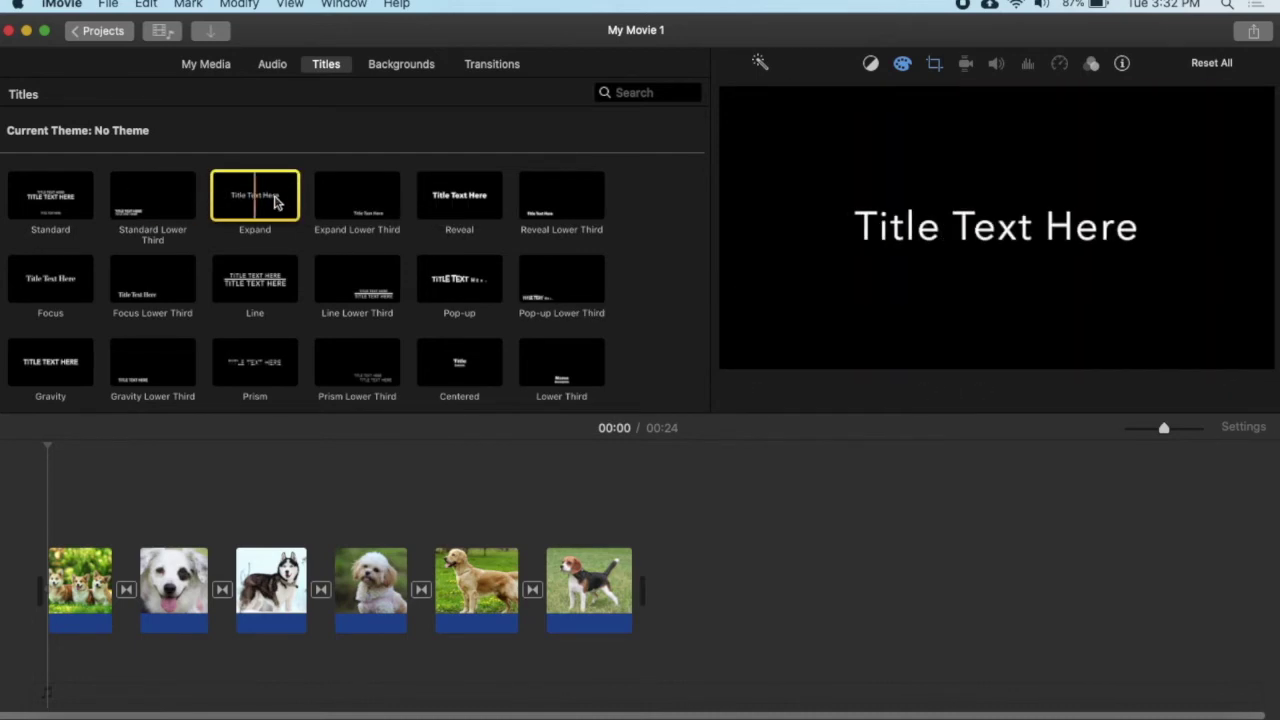
click(320, 201)
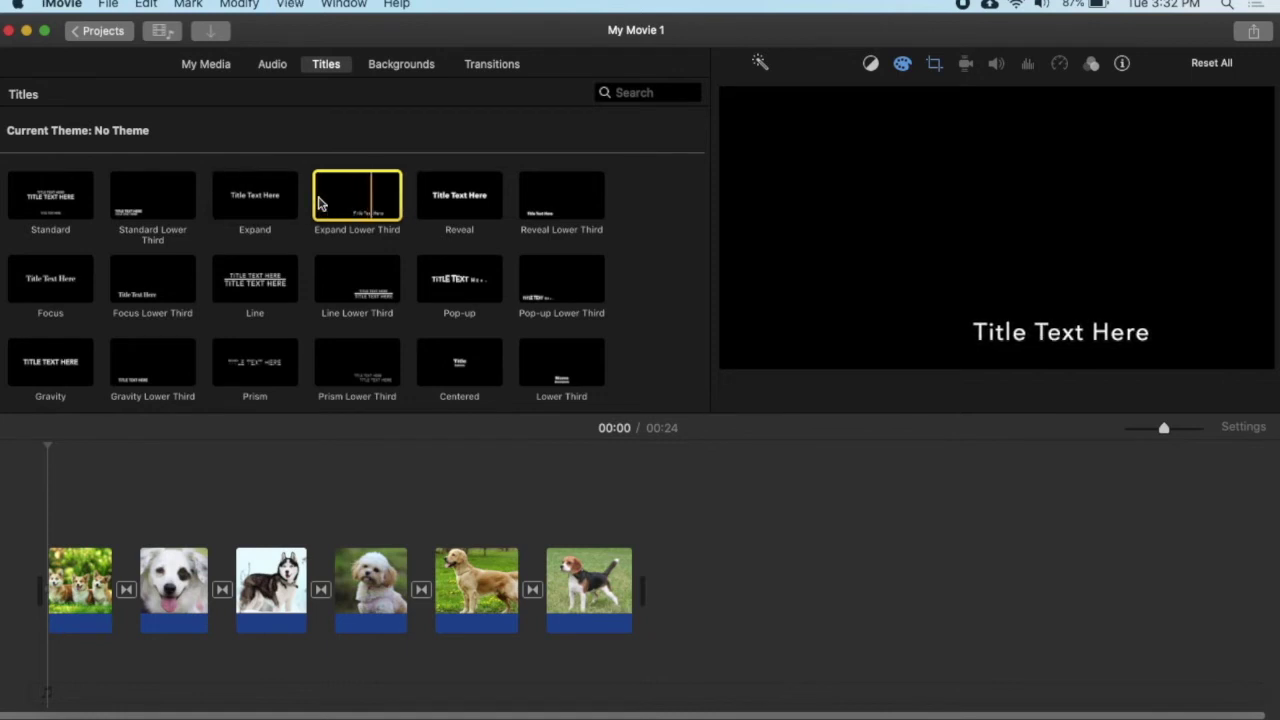
click(421, 195)
key(space)
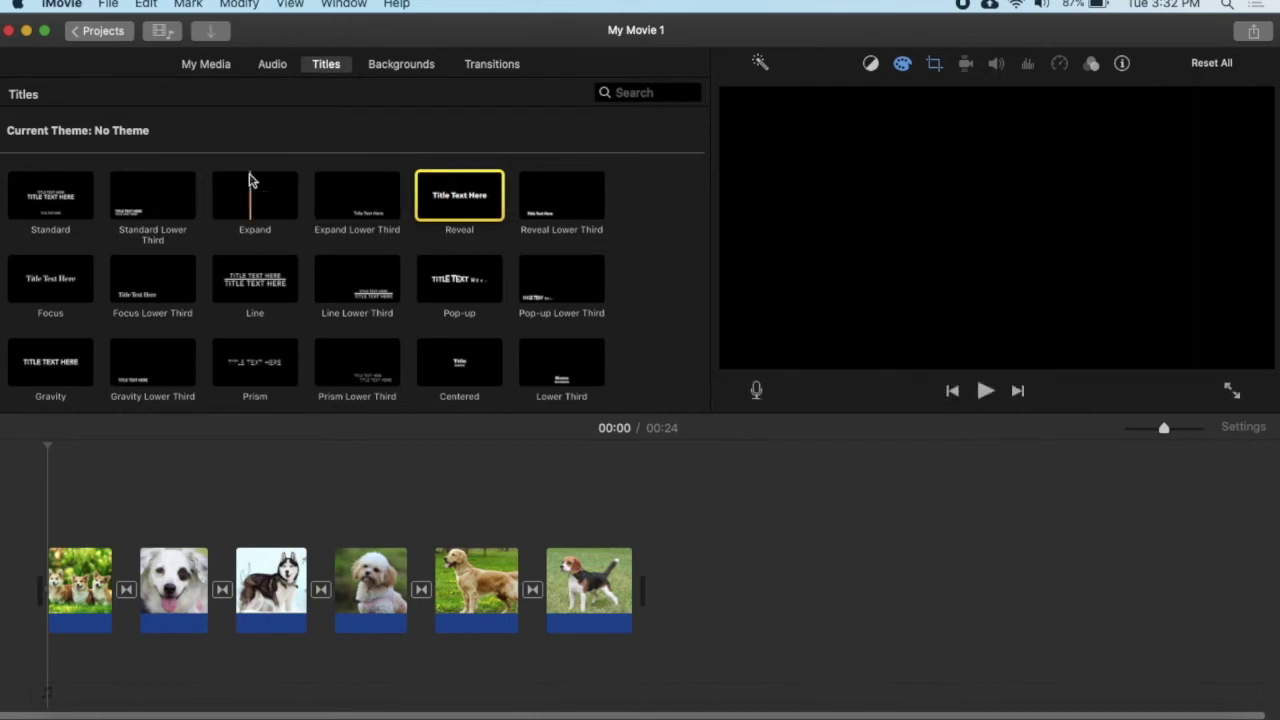
click(253, 182)
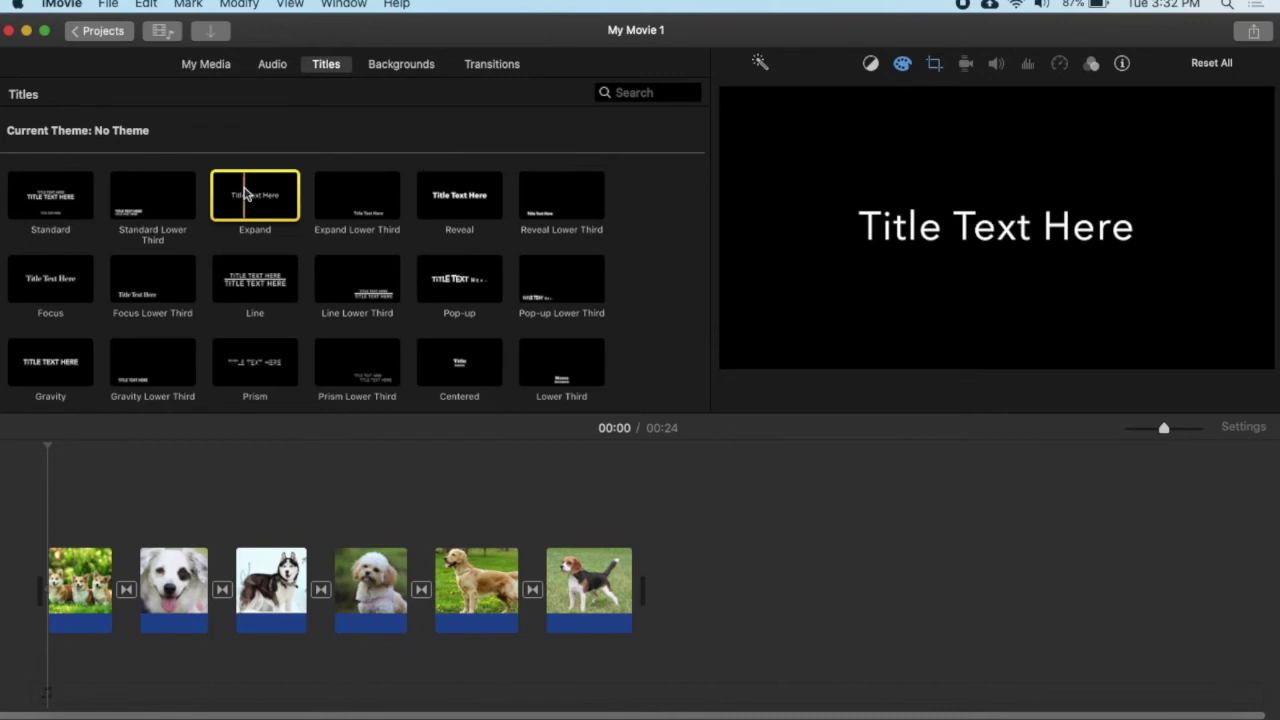
Add the Expand title as the movie's opening clip
drag(250, 198, 15, 606)
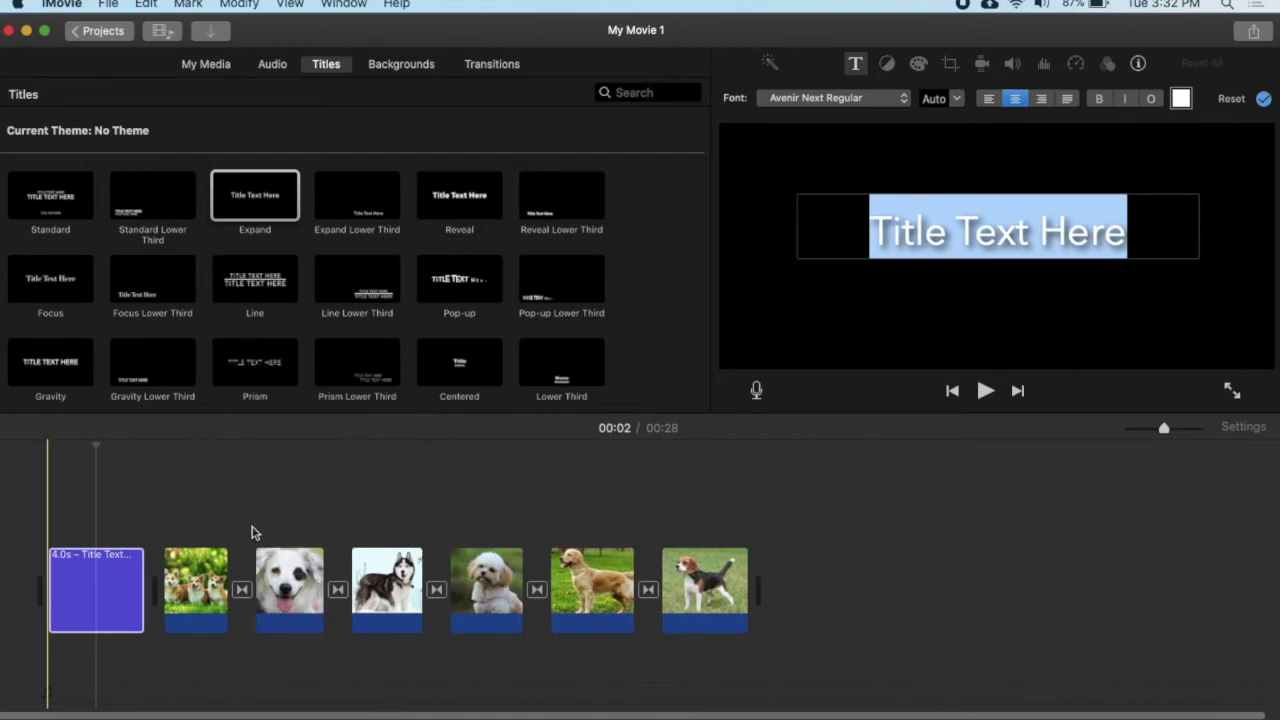
click(30, 512)
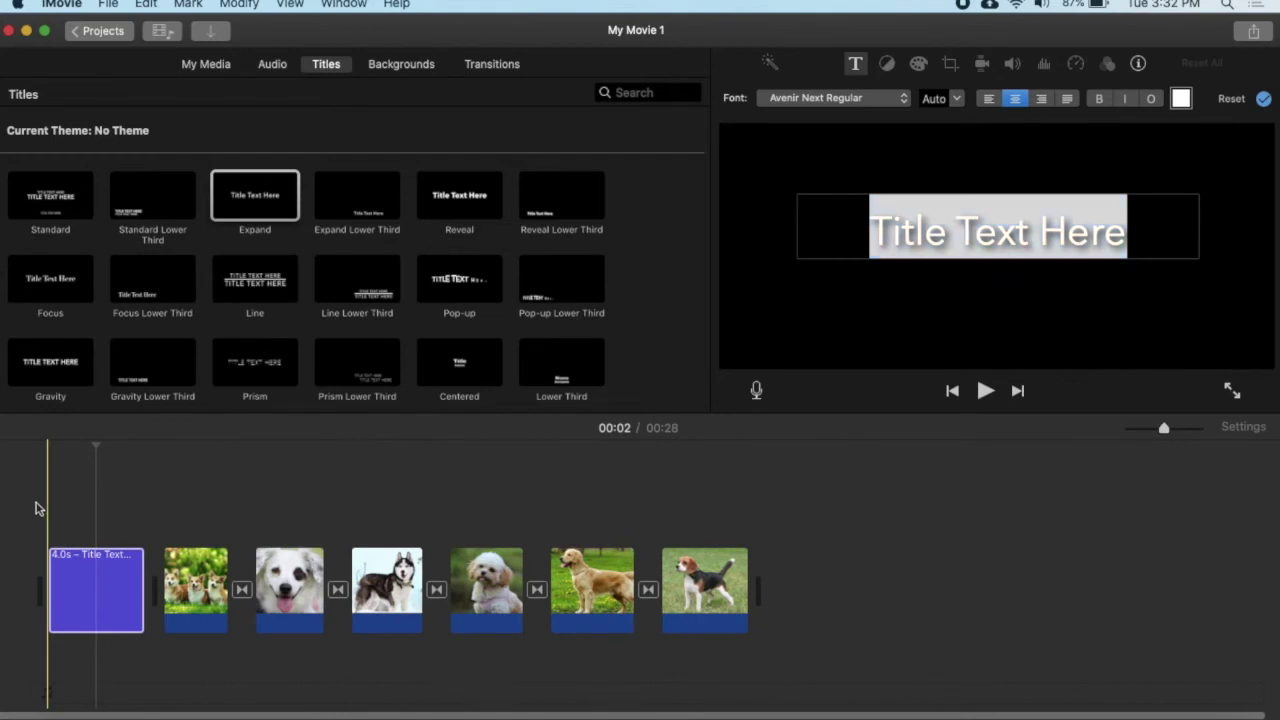
click(46, 492)
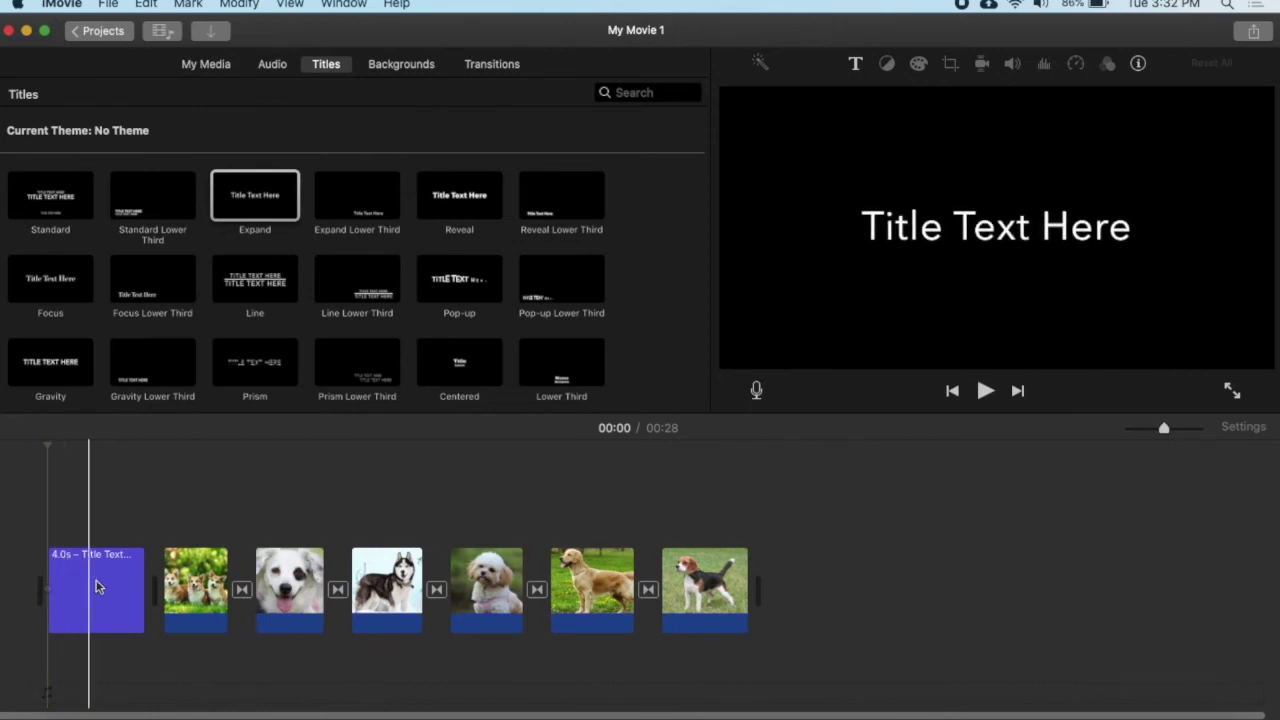
Try the title over the corgi photo, preview it, then undo back to a standalone clip
drag(96, 587, 87, 539)
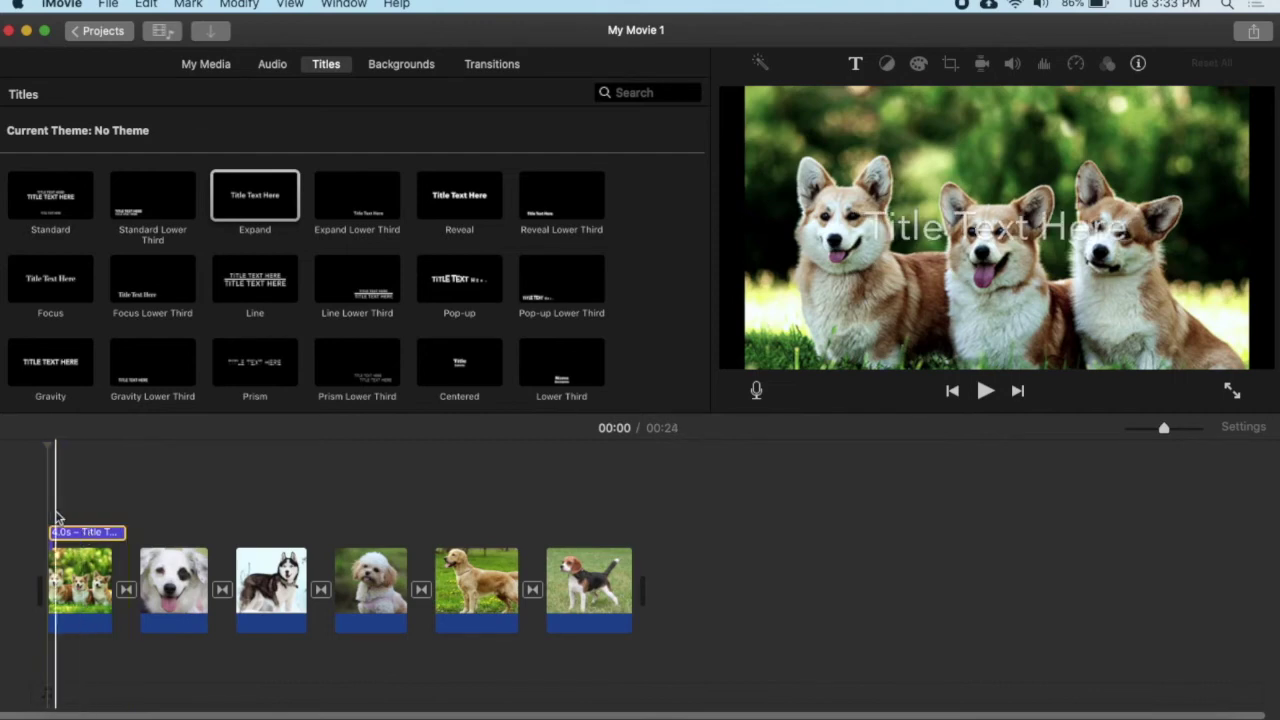
click(45, 513)
key(space)
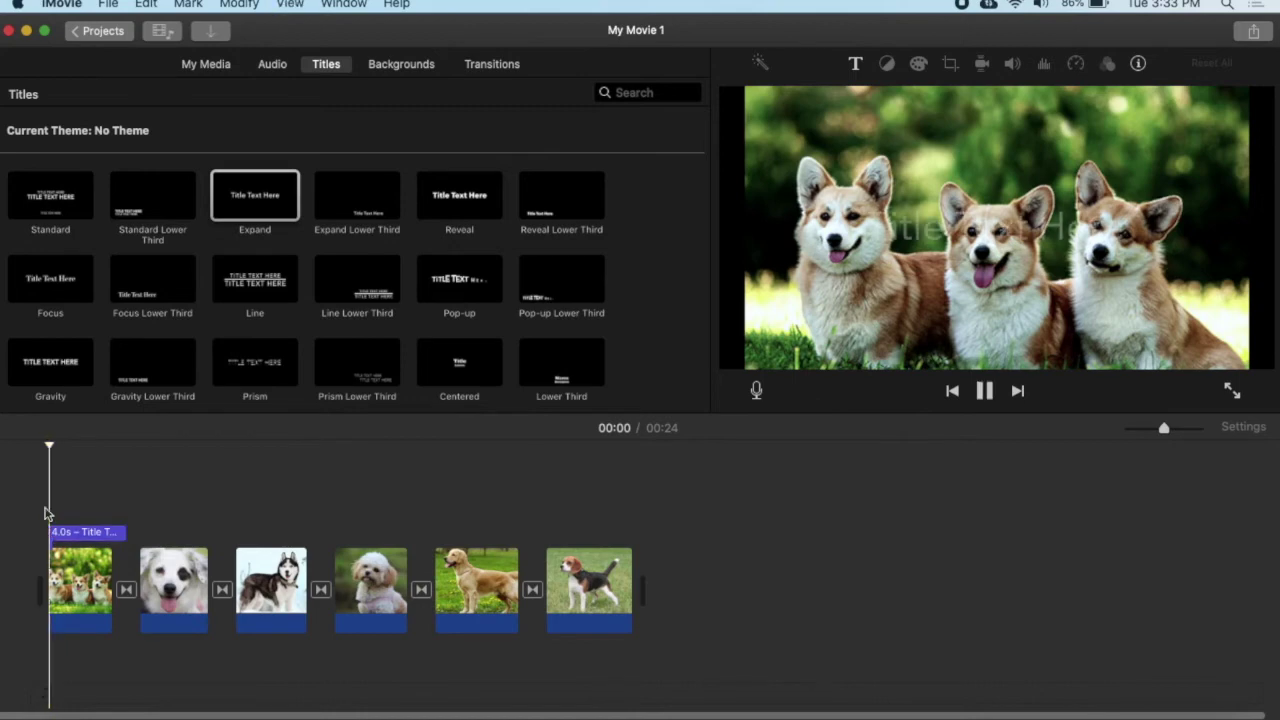
key(super+z)
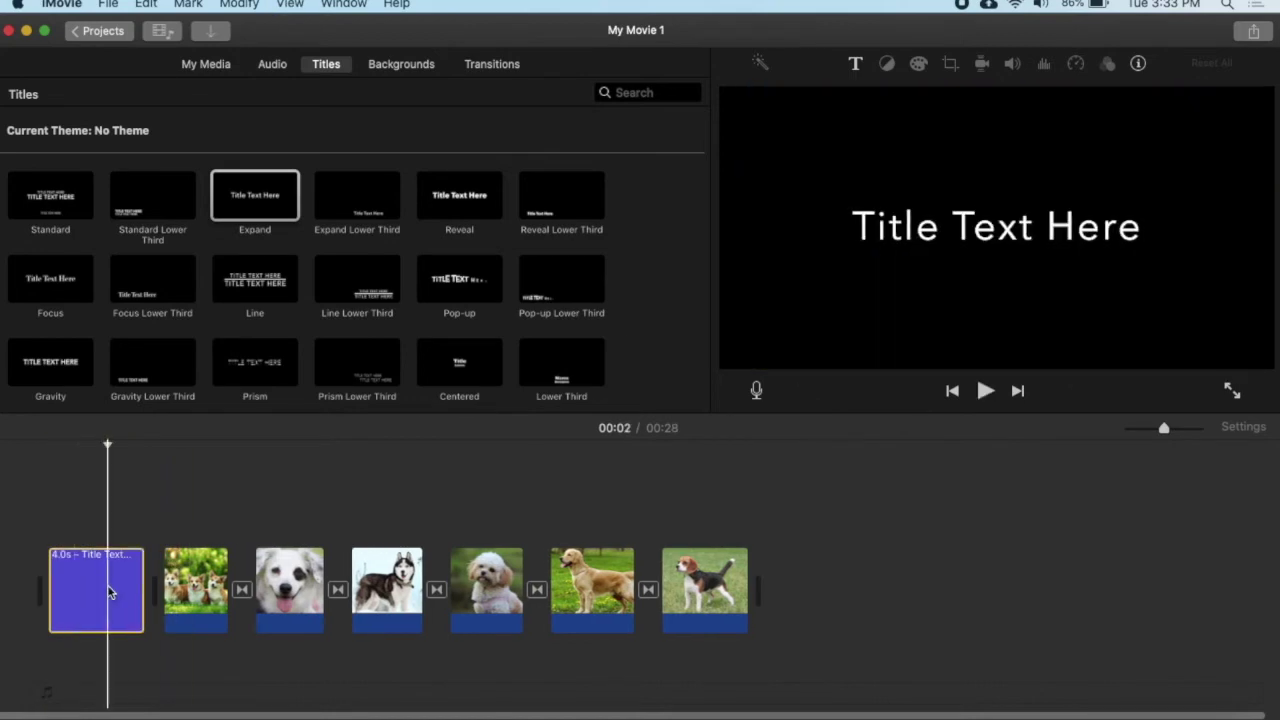
double_click(108, 590)
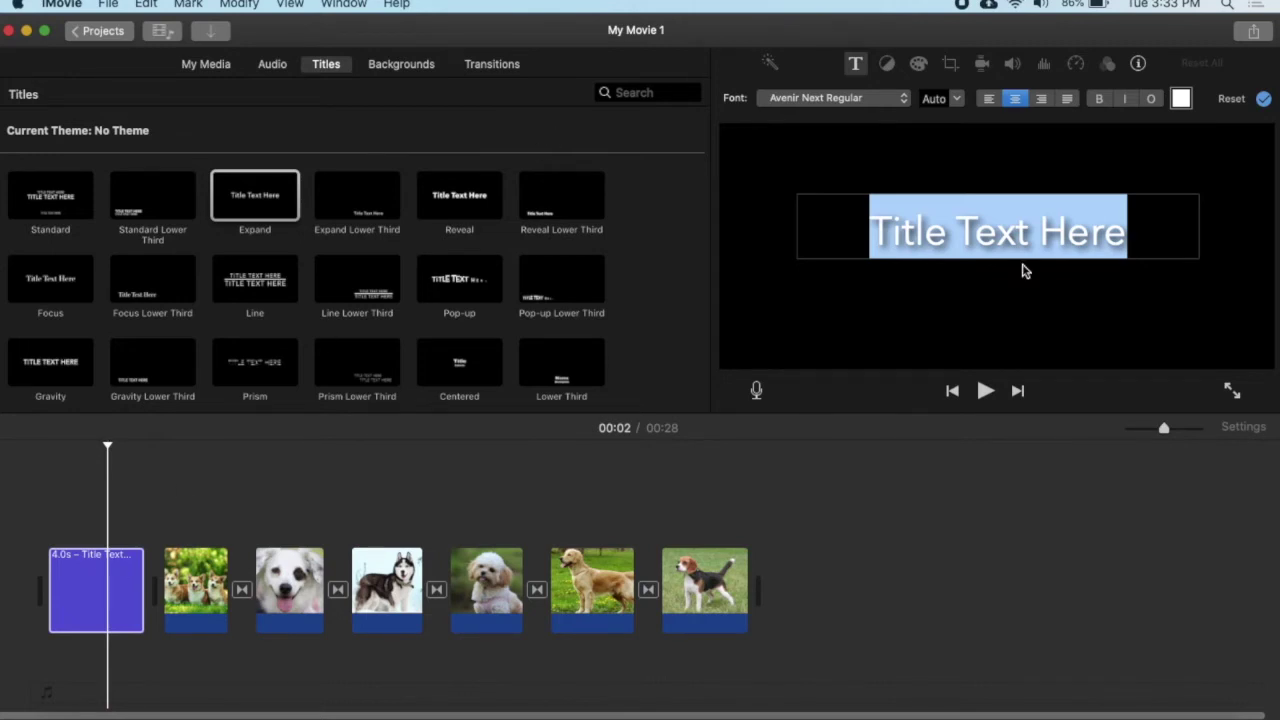
Change the opening title text to 'Dog Slideshow', color it green, and apply the change
text(Dog)
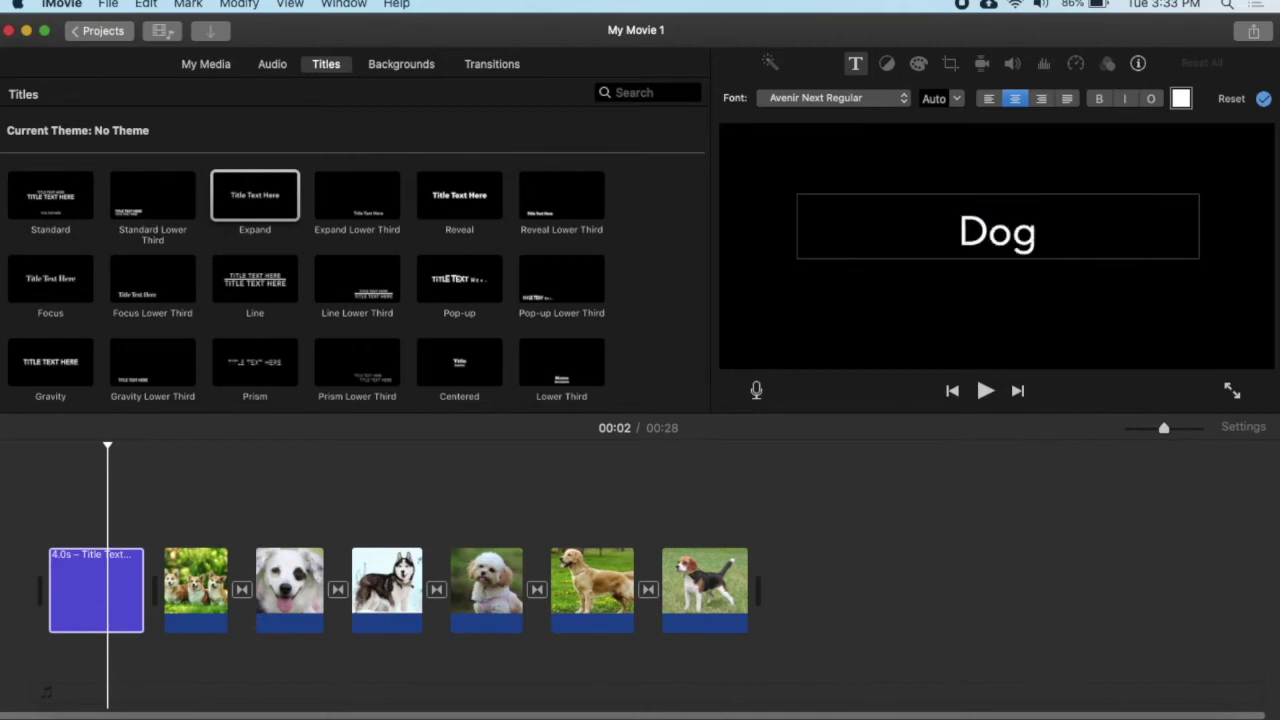
text( Sli)
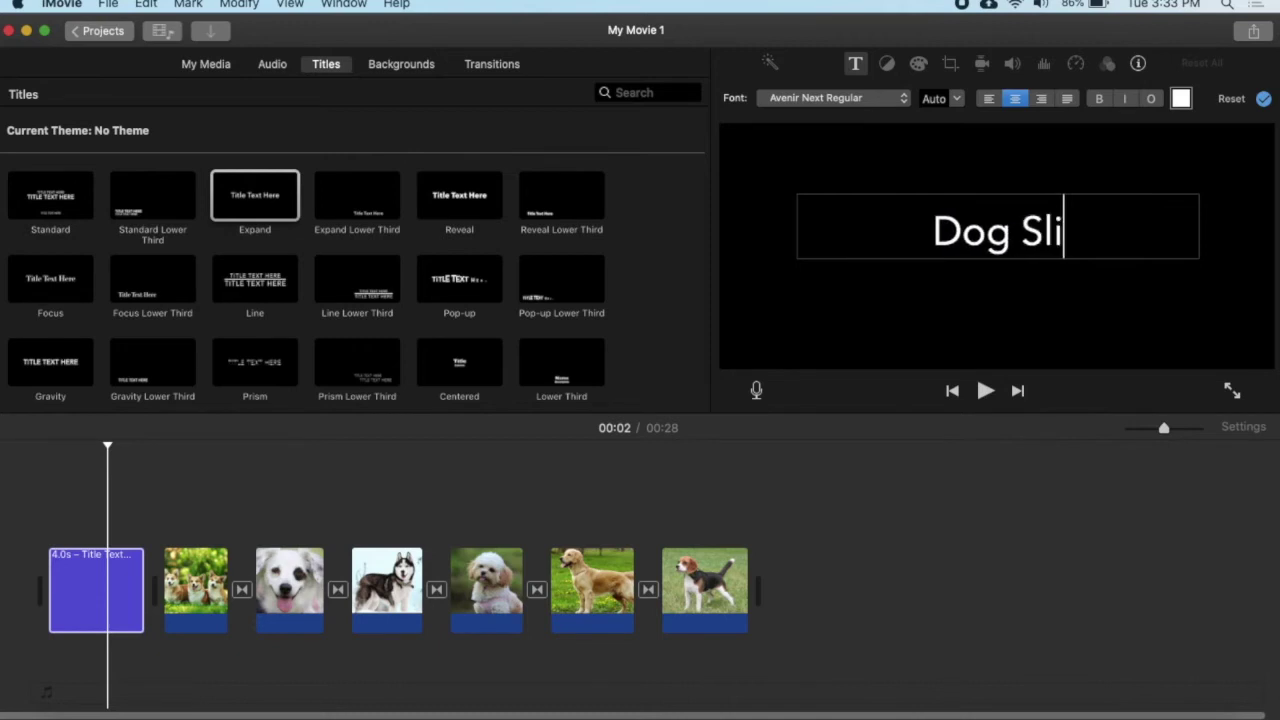
text(deshow)
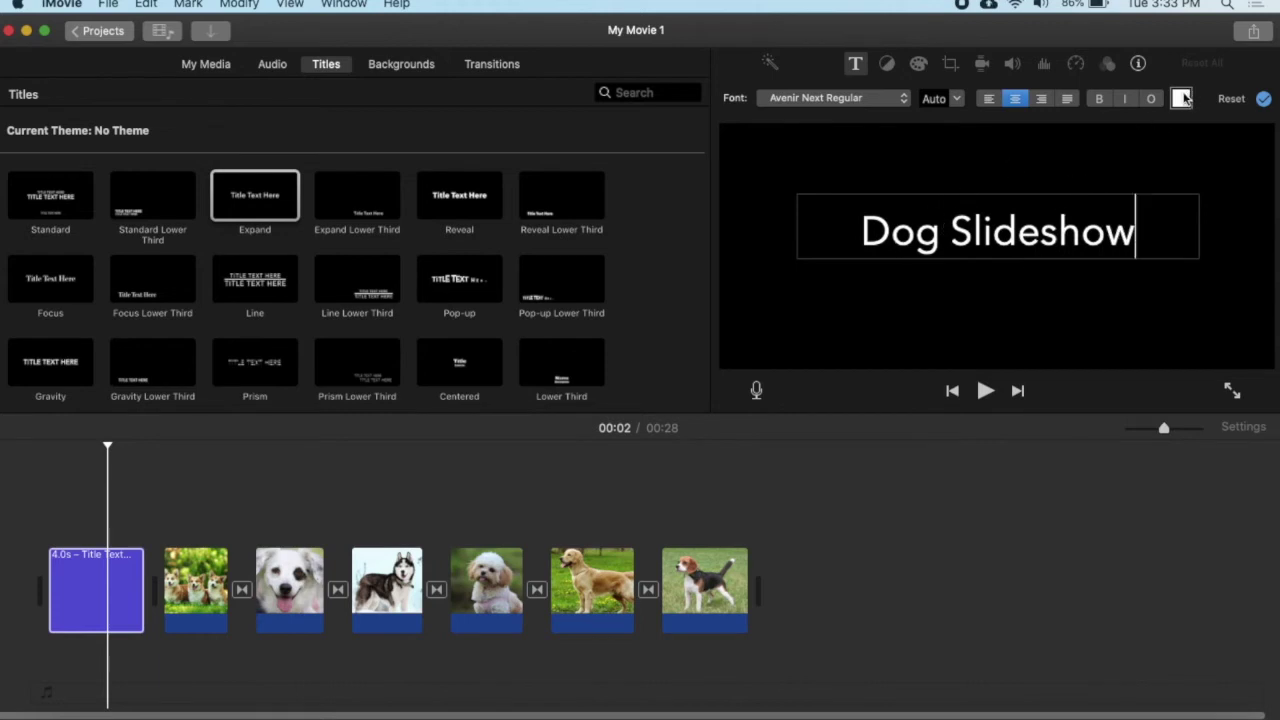
click(1181, 98)
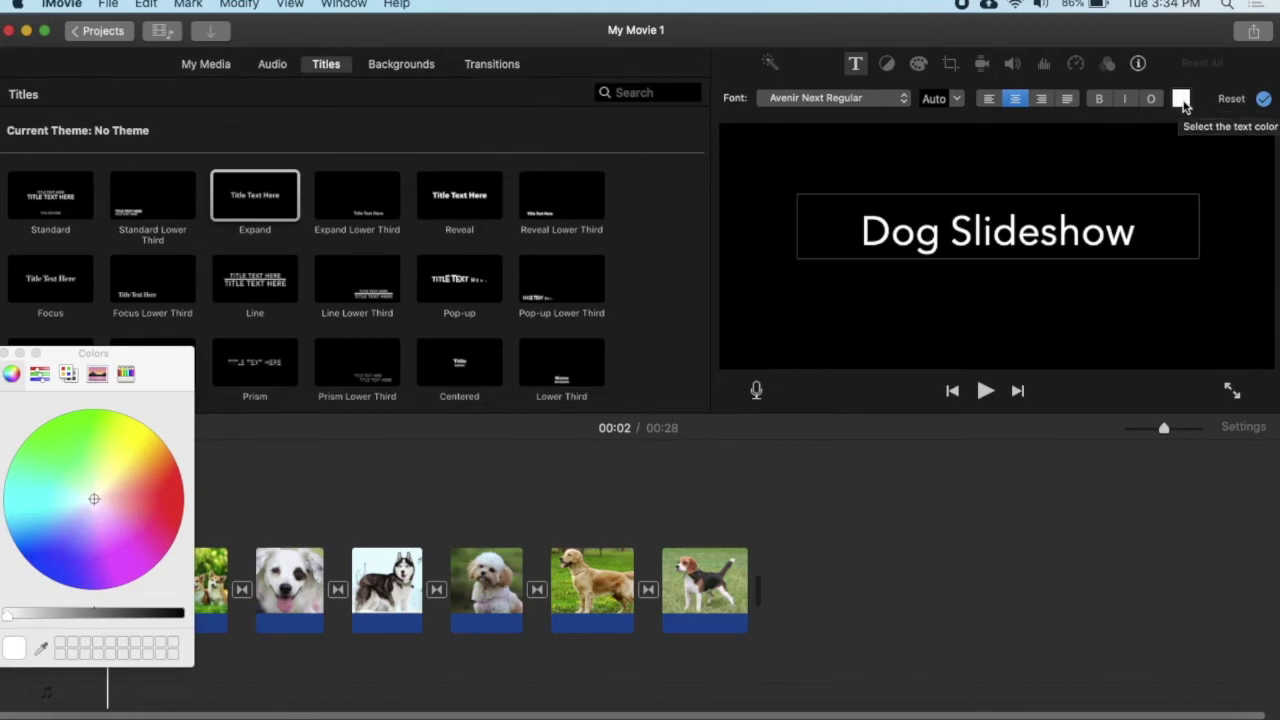
drag(95, 488, 59, 433)
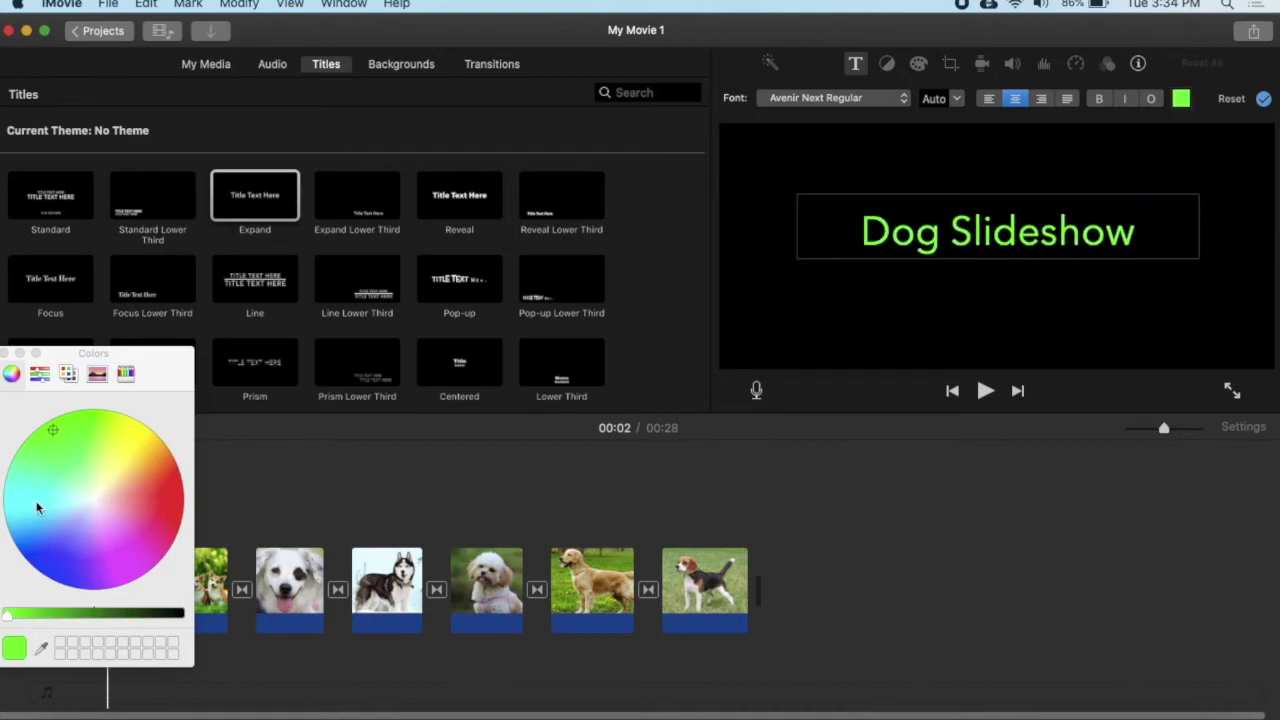
drag(8, 614, 49, 612)
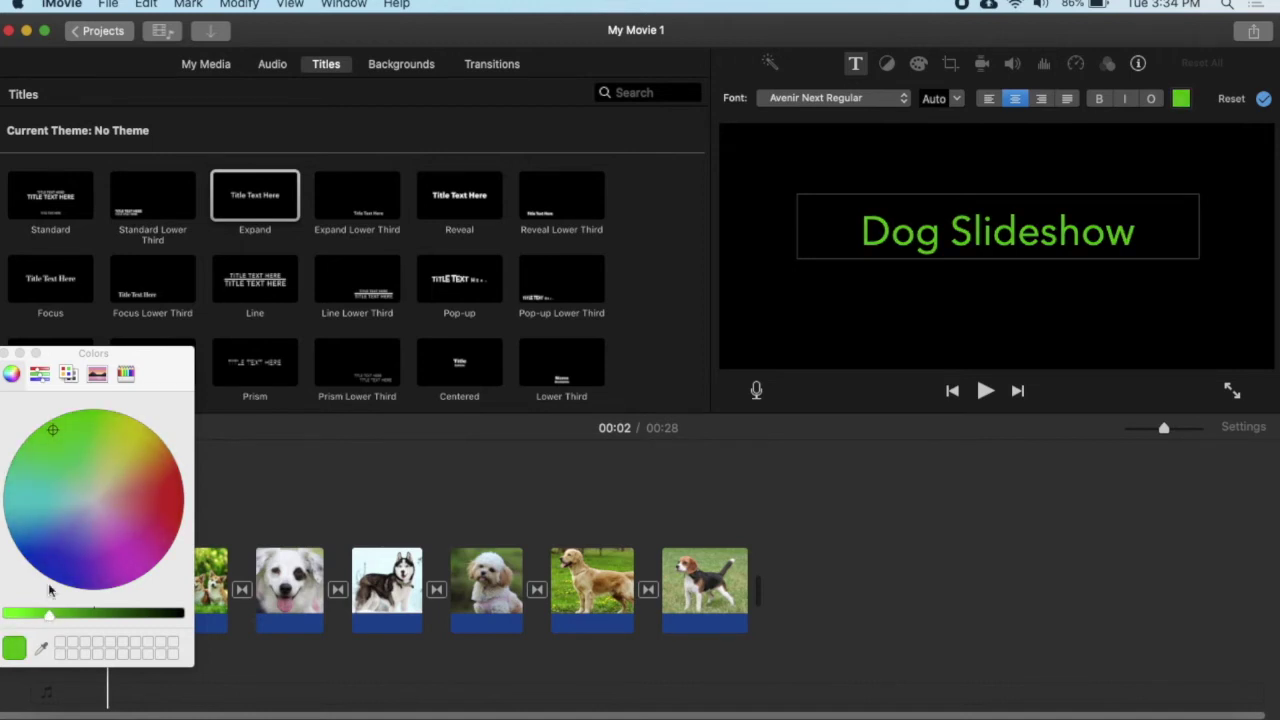
click(55, 485)
click(6, 353)
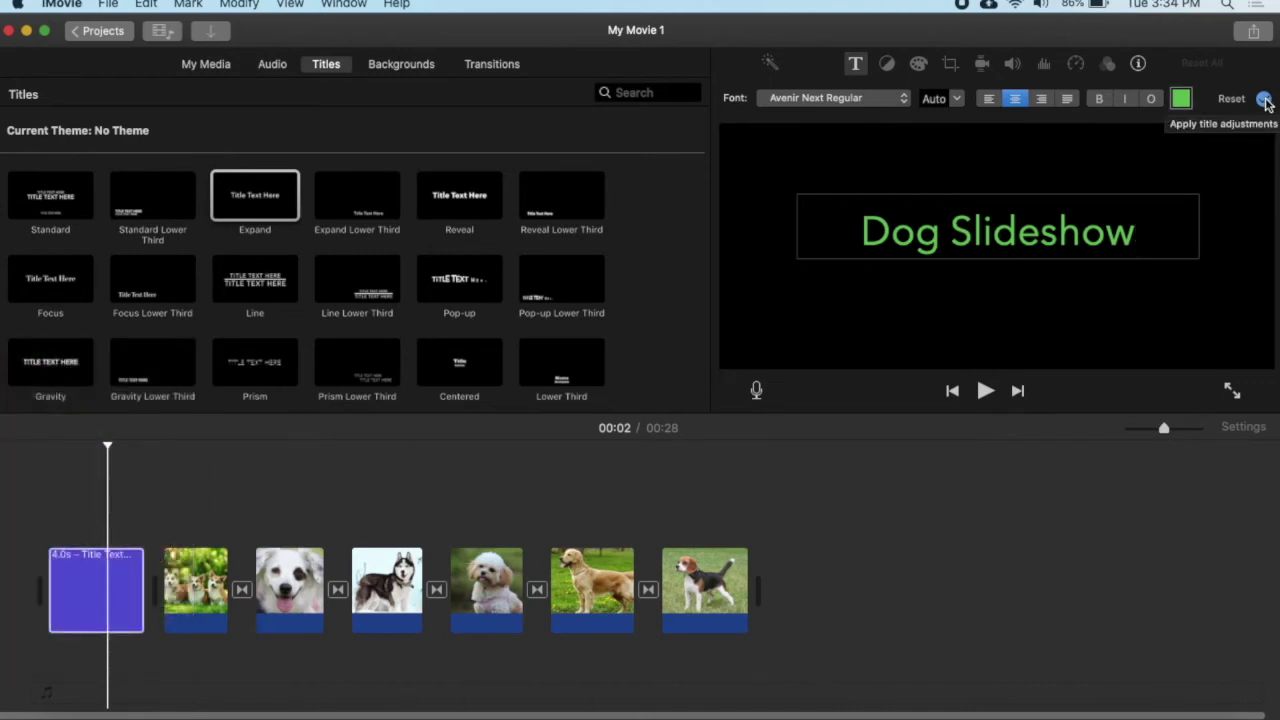
click(1265, 103)
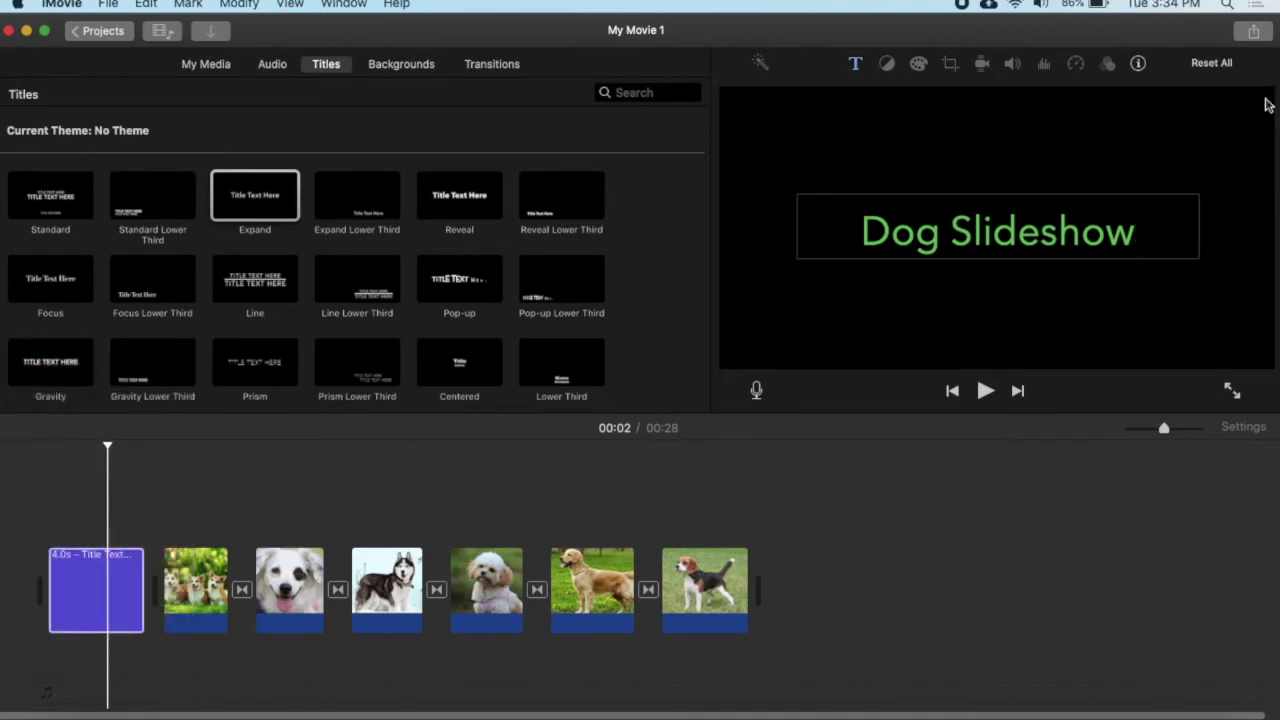
Set the Dog Slideshow title font to Copperplate at size 170
double_click(100, 591)
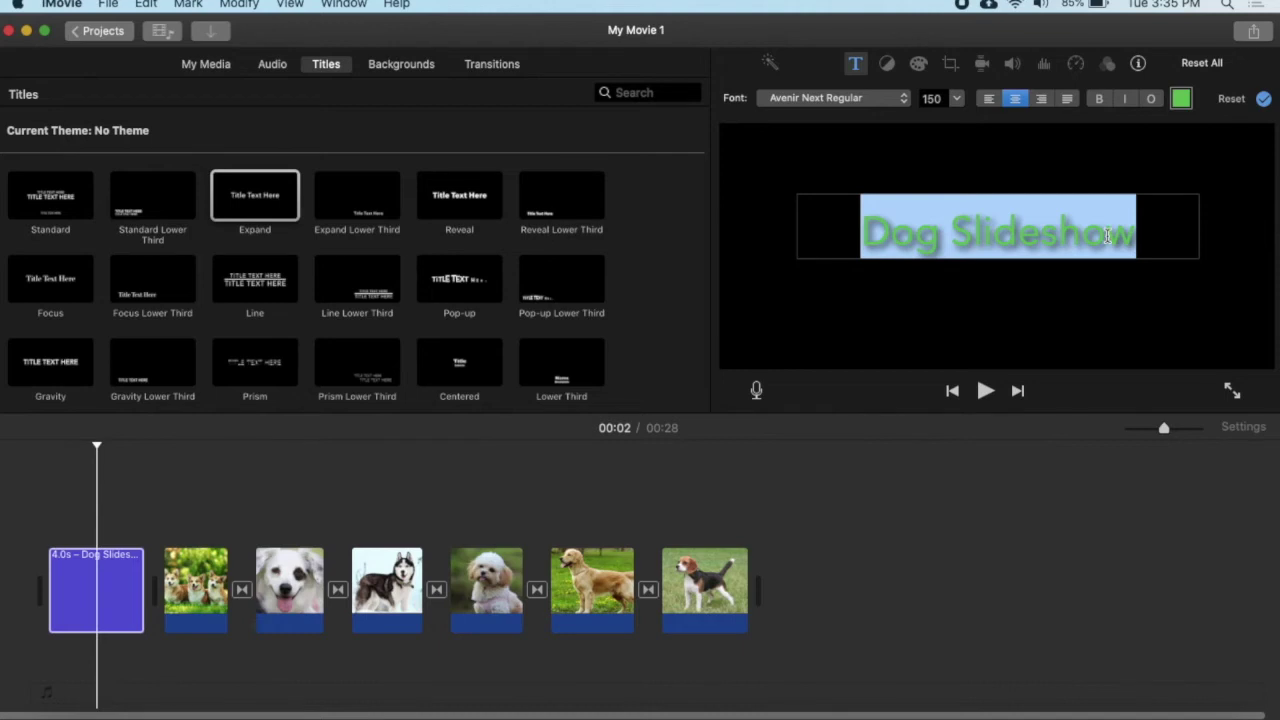
click(897, 104)
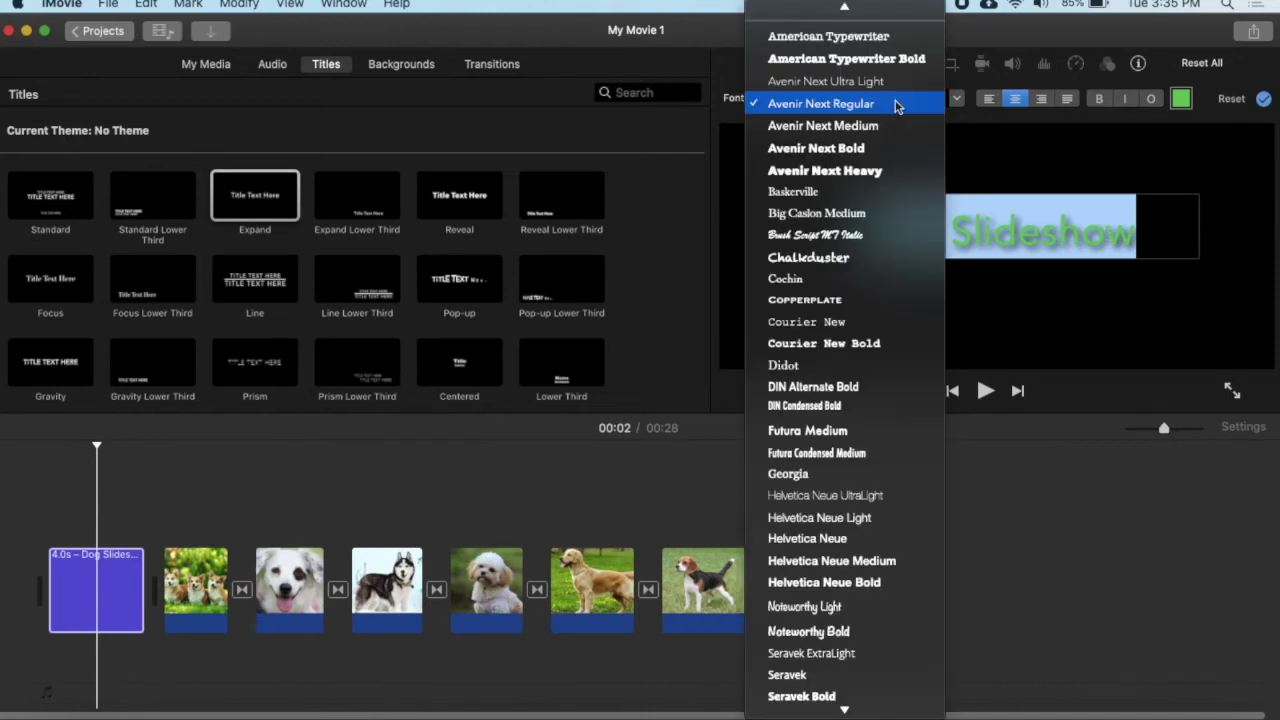
click(835, 305)
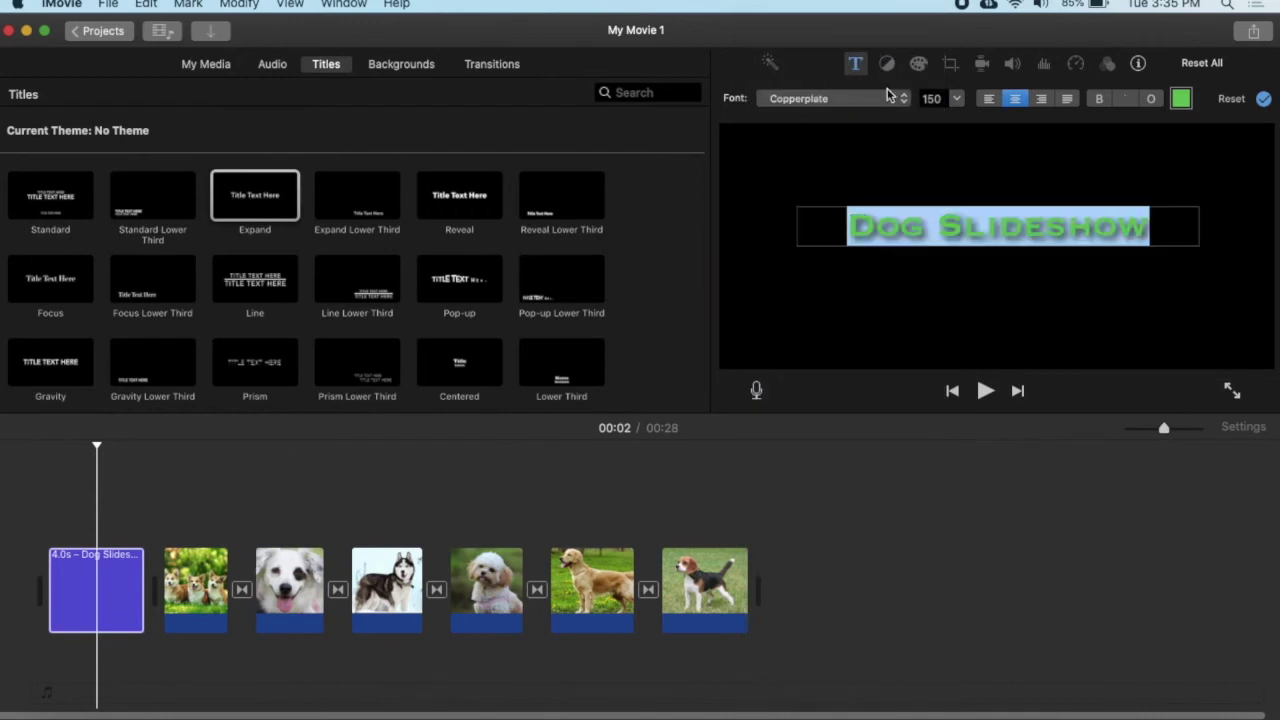
click(955, 99)
click(955, 100)
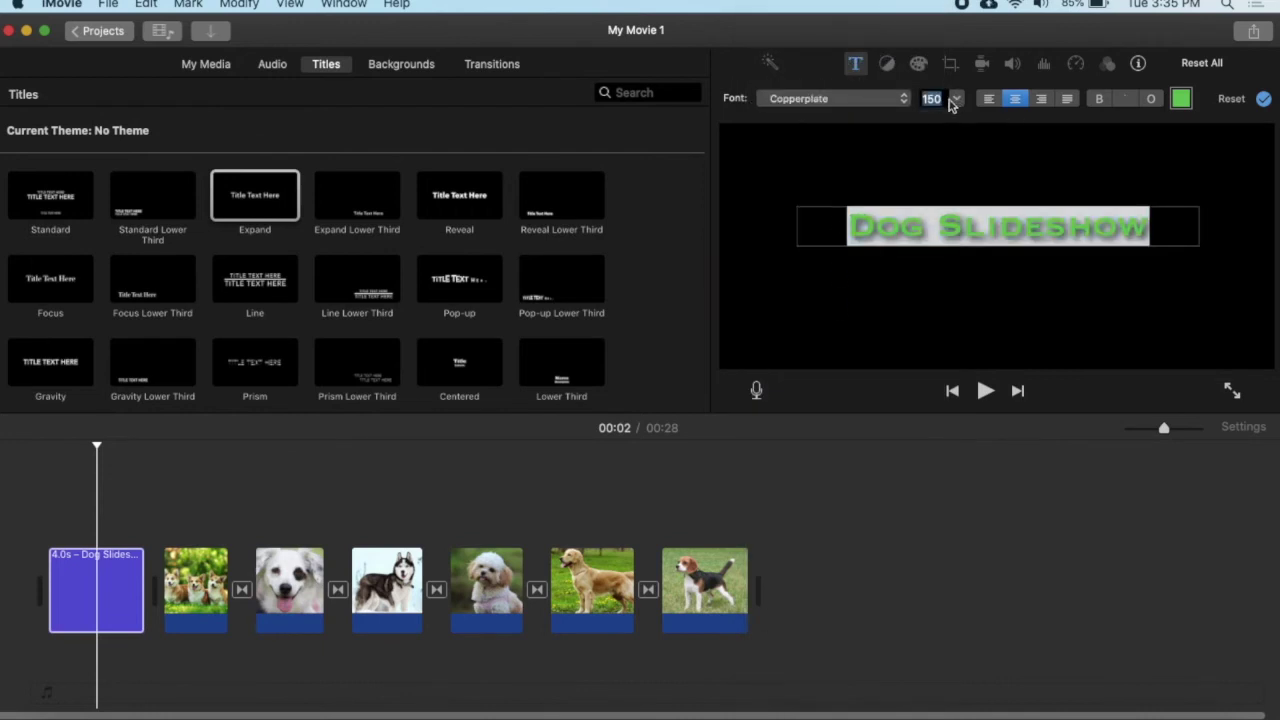
text(17)
key(Return)
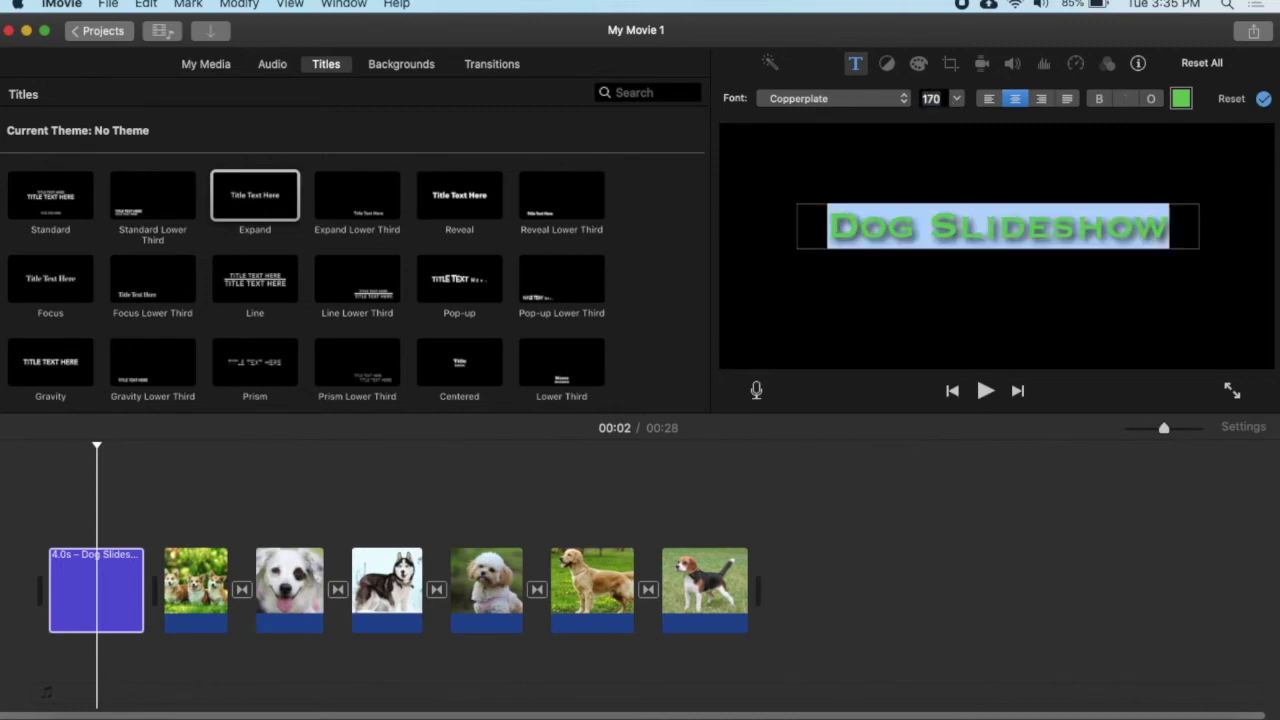
click(1264, 101)
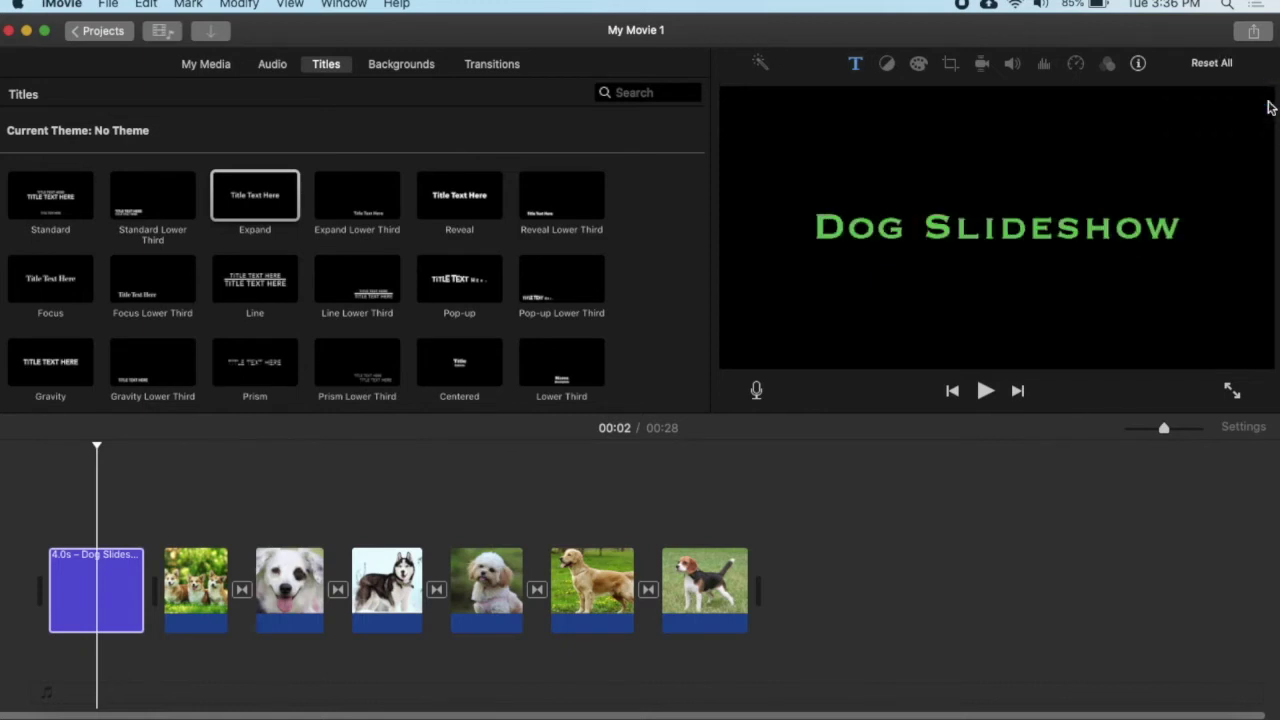
Play the movie from the beginning, then bring up the audio and sound effects browser
click(40, 495)
key(space)
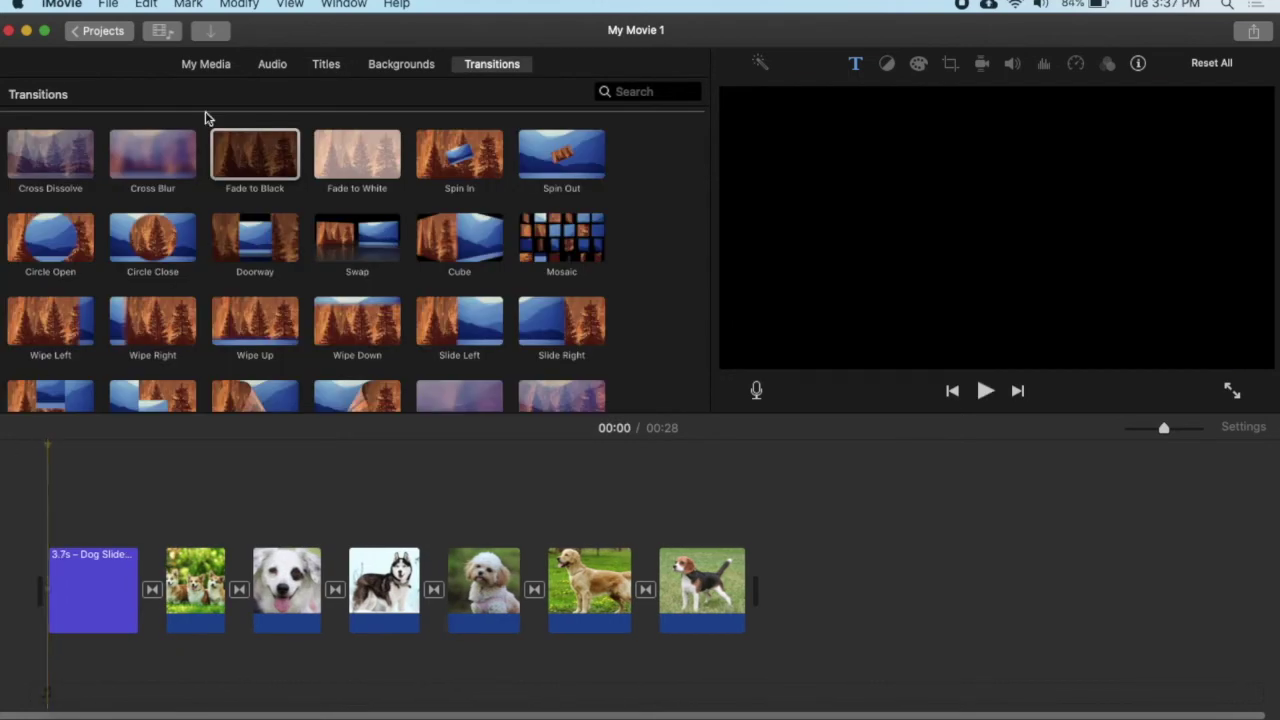
click(278, 67)
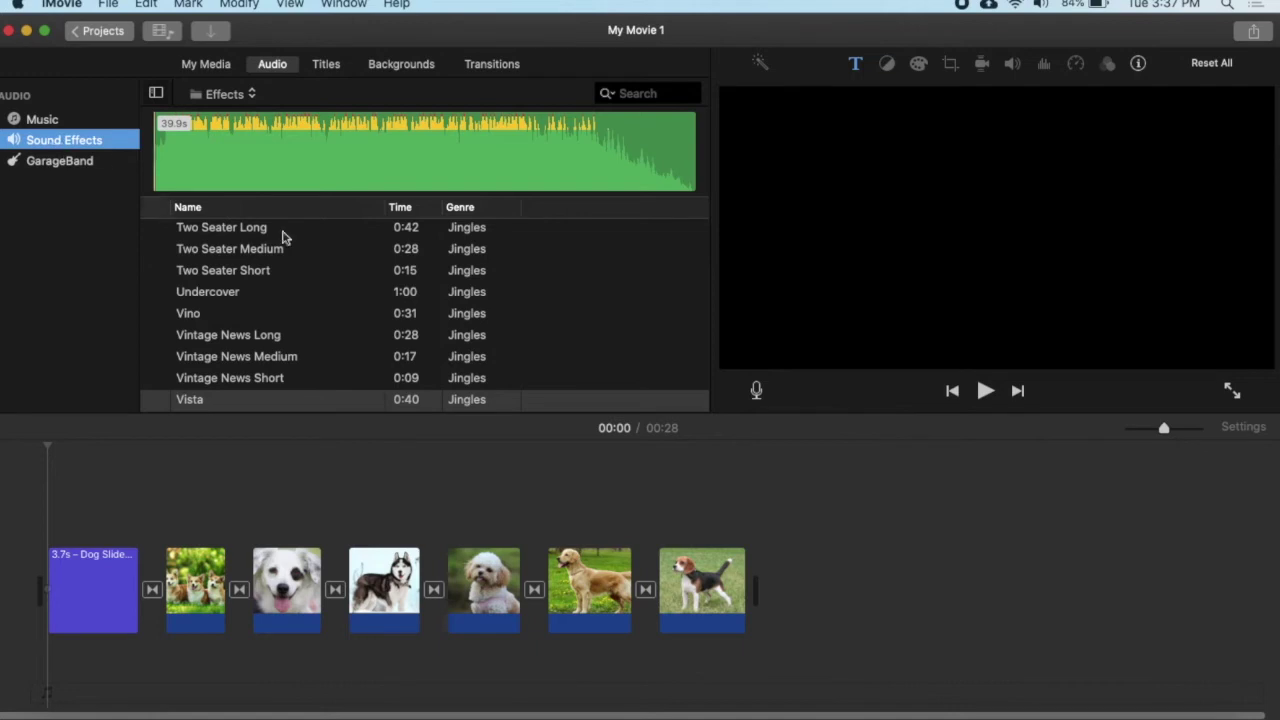
Show the Music library so Track 09 through Track 17 are listed
mouse_move(287, 237)
click(42, 120)
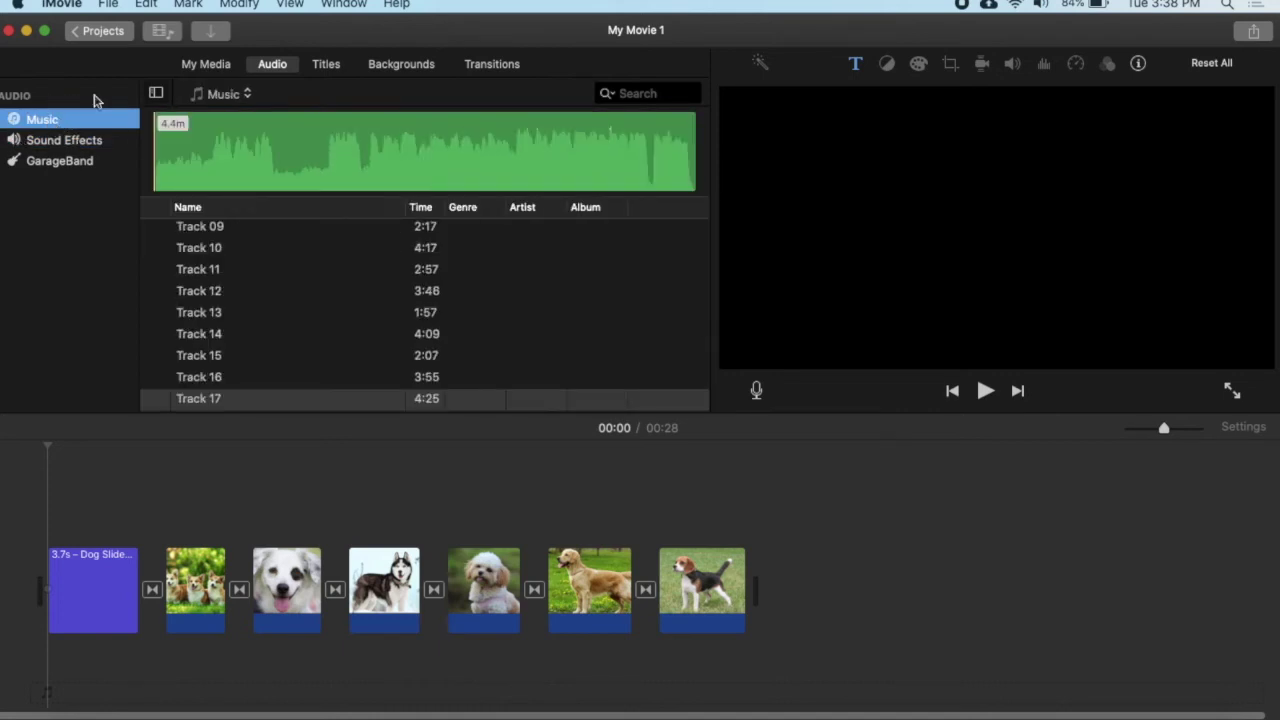
Return to Sound Effects, scroll through the jingles, and select Park Bench (1:15)
click(75, 144)
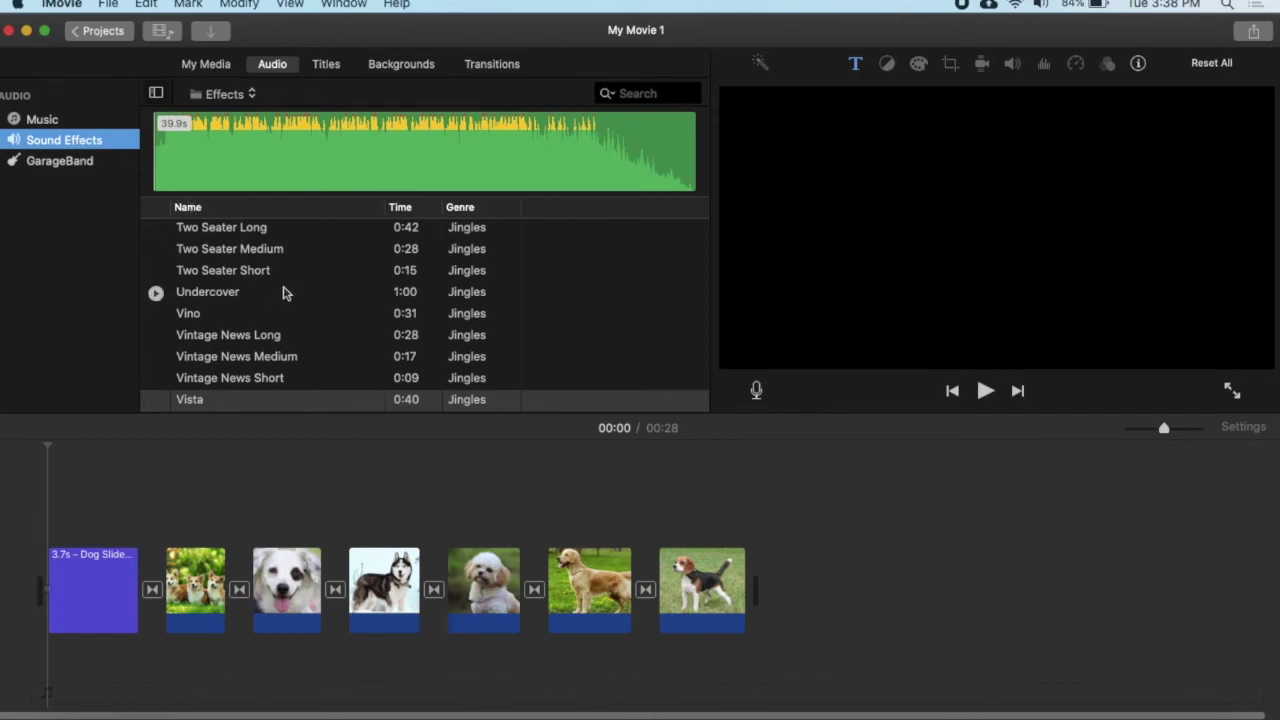
scroll(278, 300, down, 2)
scroll(276, 300, down, 4)
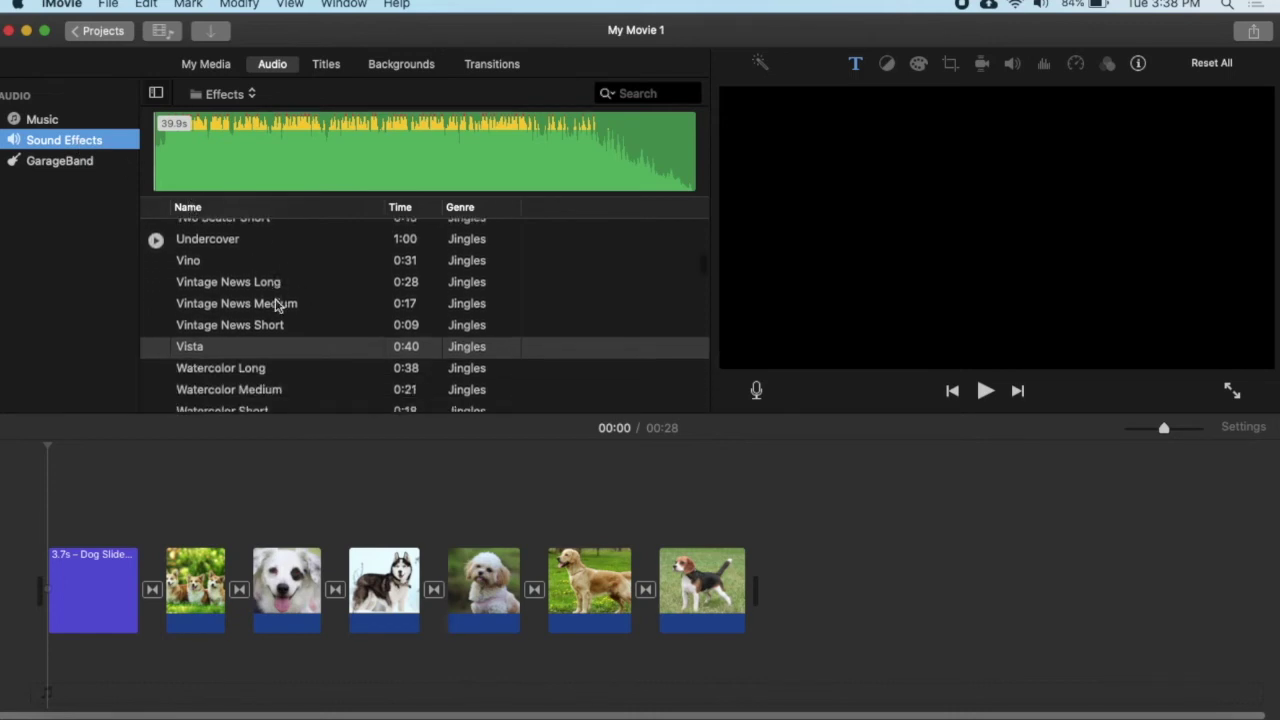
scroll(278, 300, down, 3)
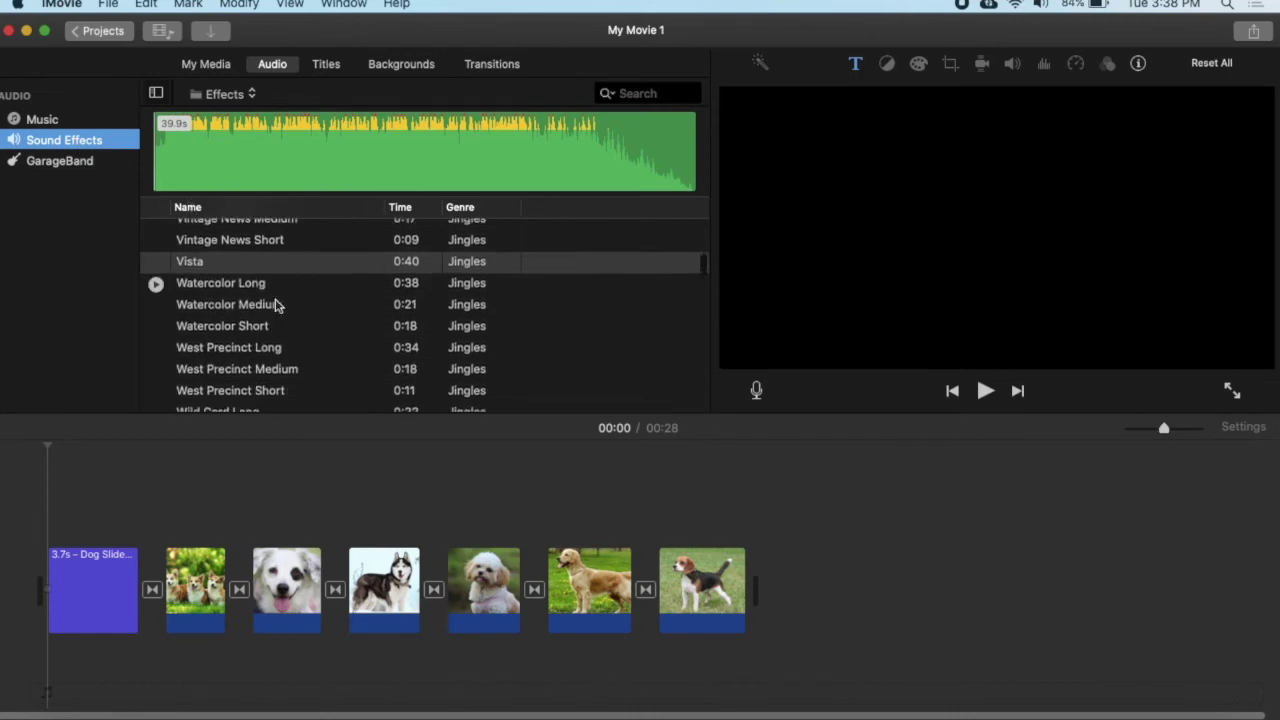
scroll(280, 300, up, 6)
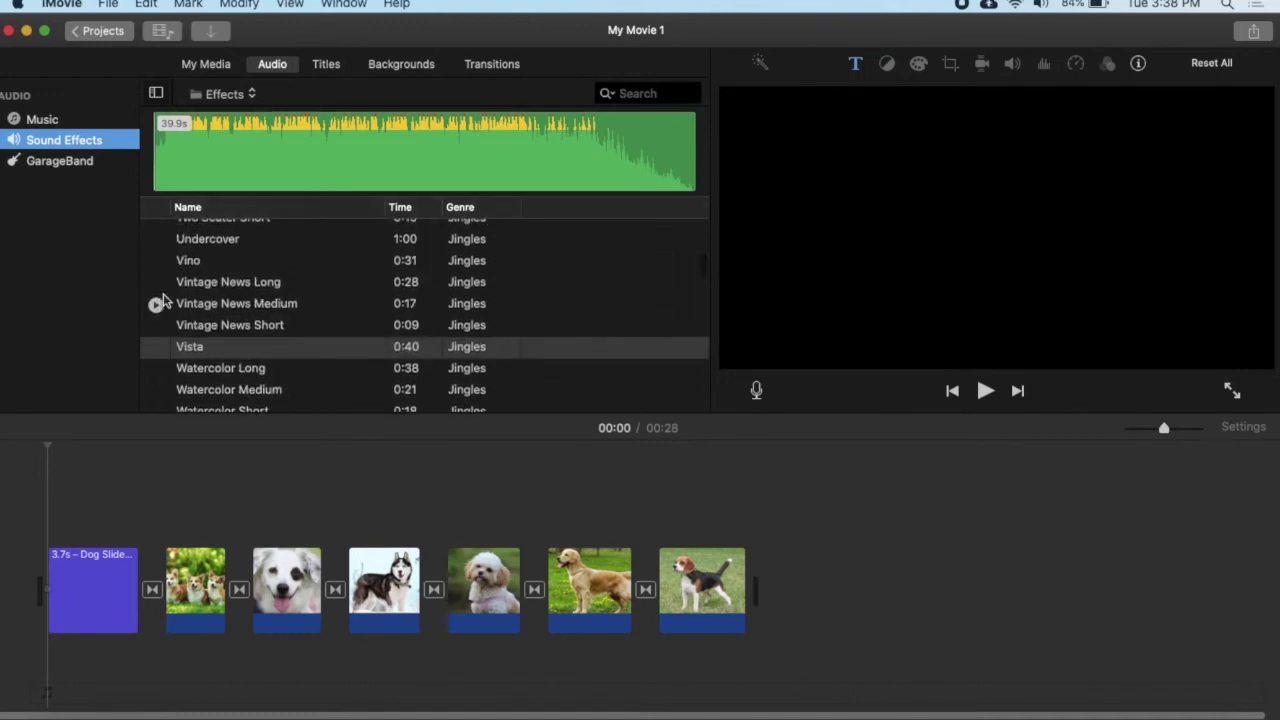
scroll(163, 285, down, 4)
scroll(164, 291, down, 4)
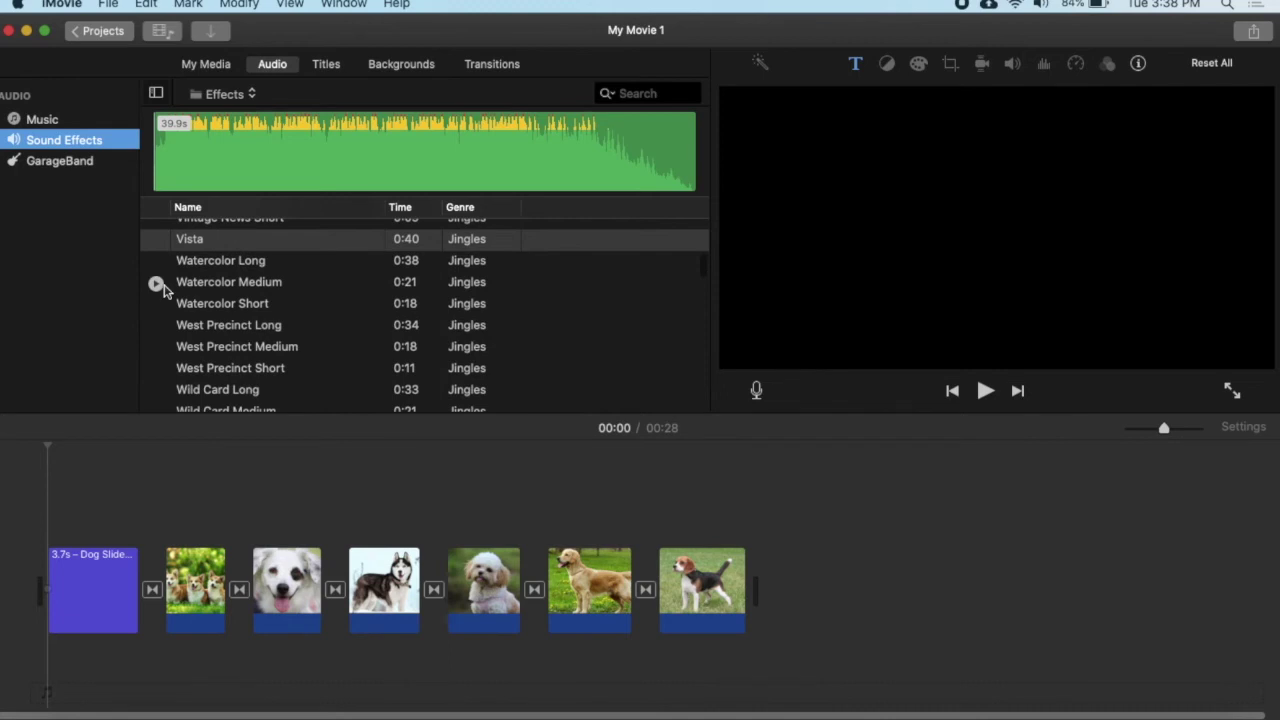
scroll(163, 288, down, 4)
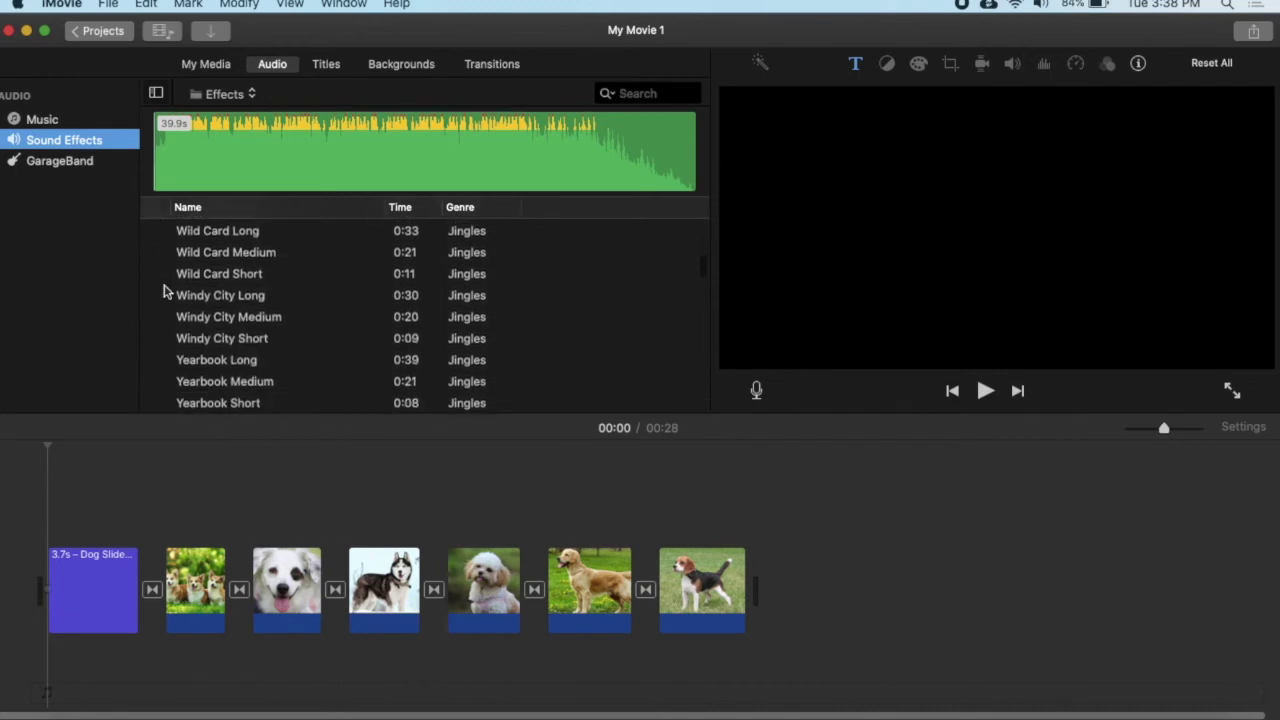
click(34, 668)
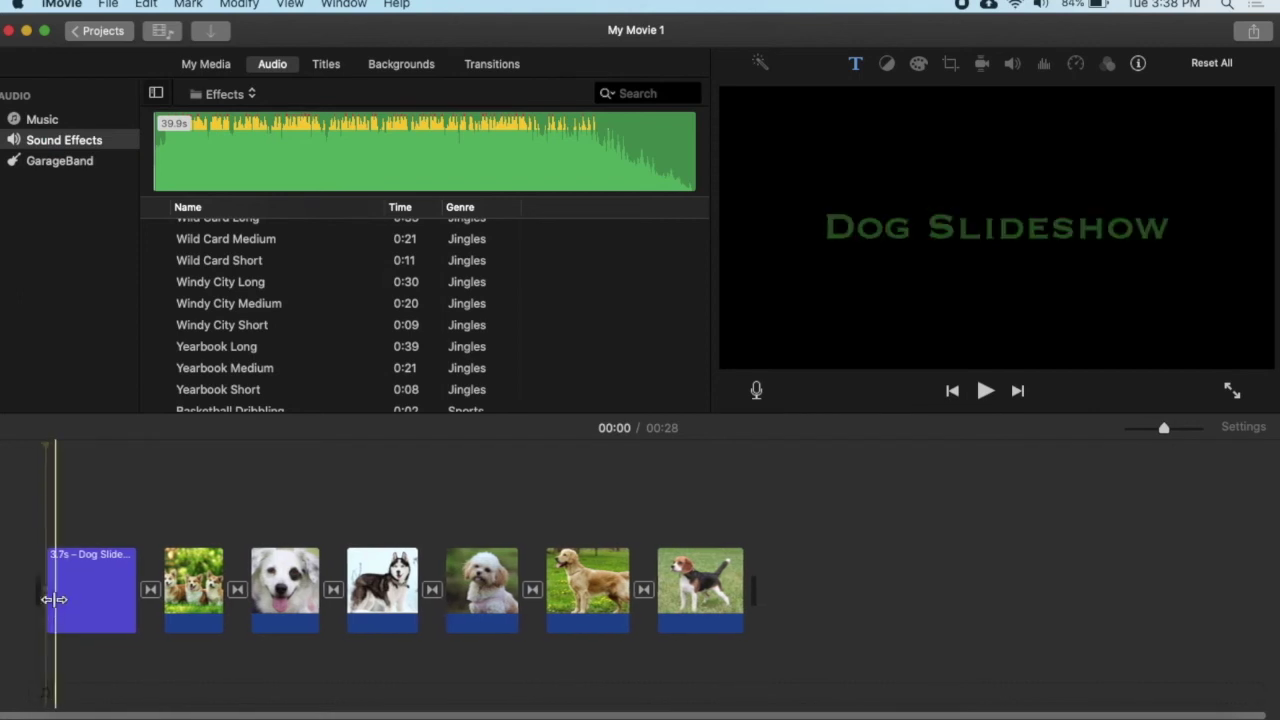
mouse_move(157, 285)
click(241, 280)
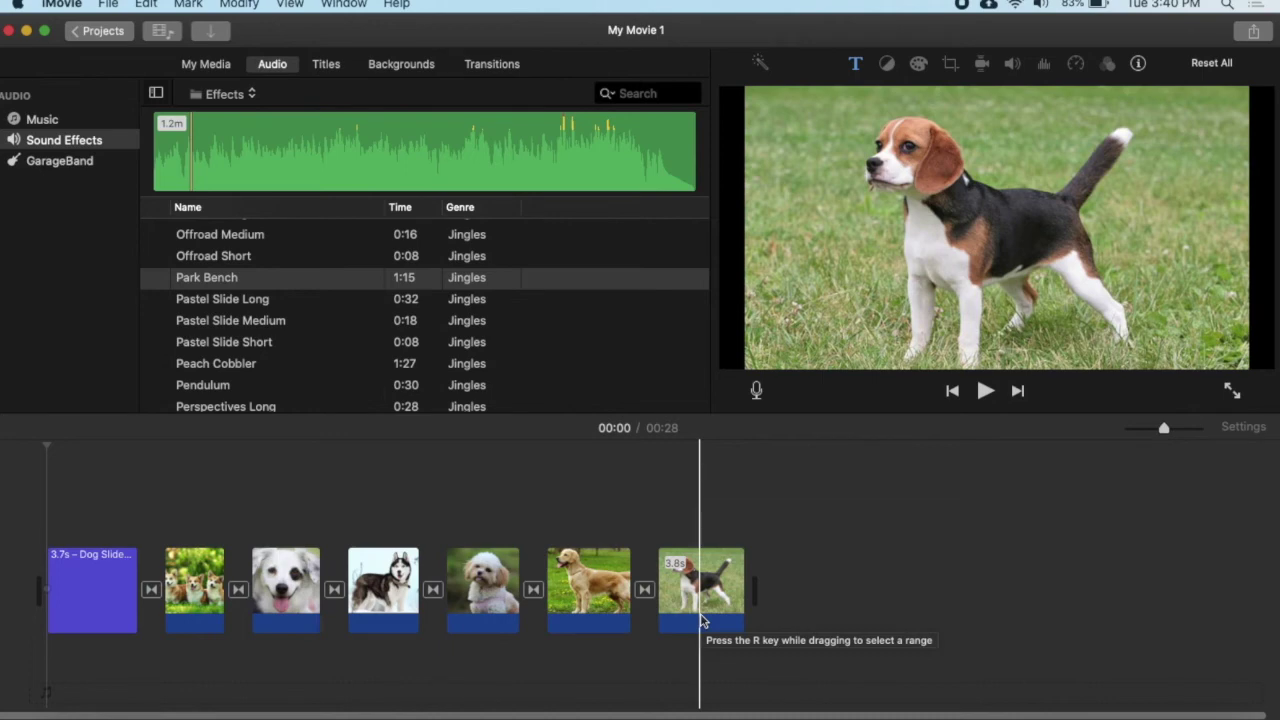
mouse_move(240, 285)
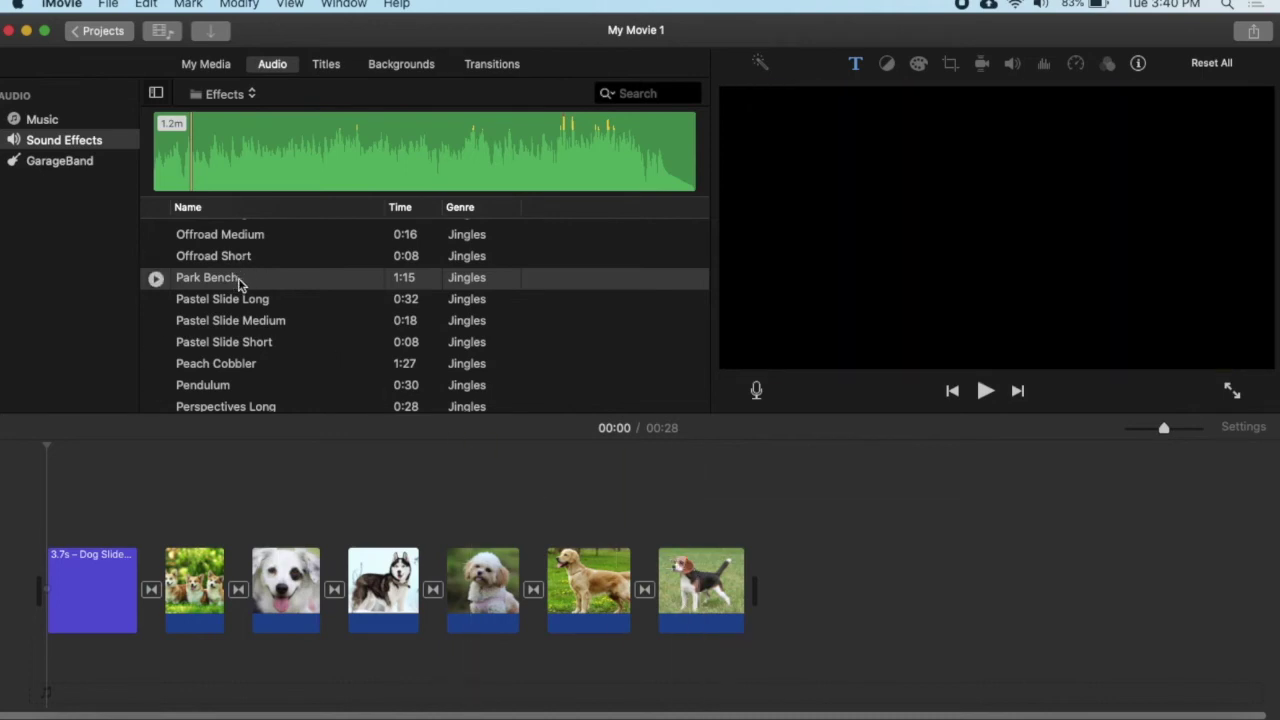
Place Park Bench as background music under the photos from the movie's start, then preview it
click(231, 280)
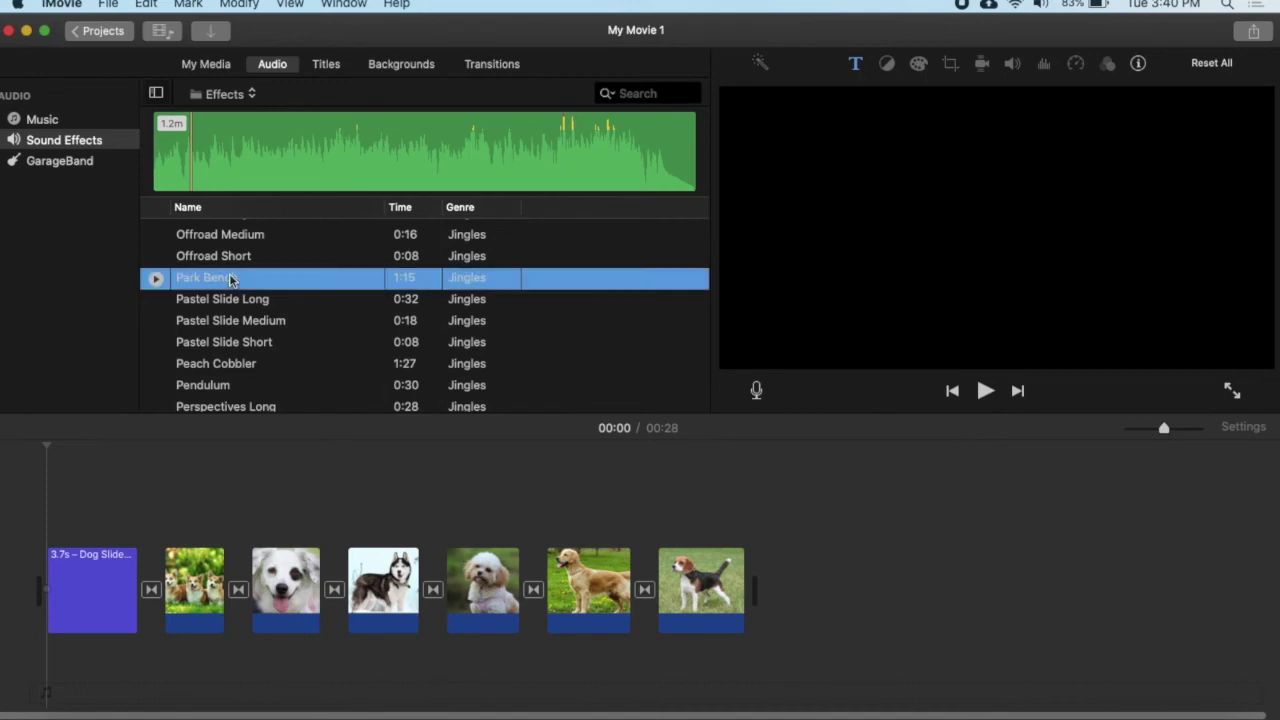
drag(140, 367, 47, 678)
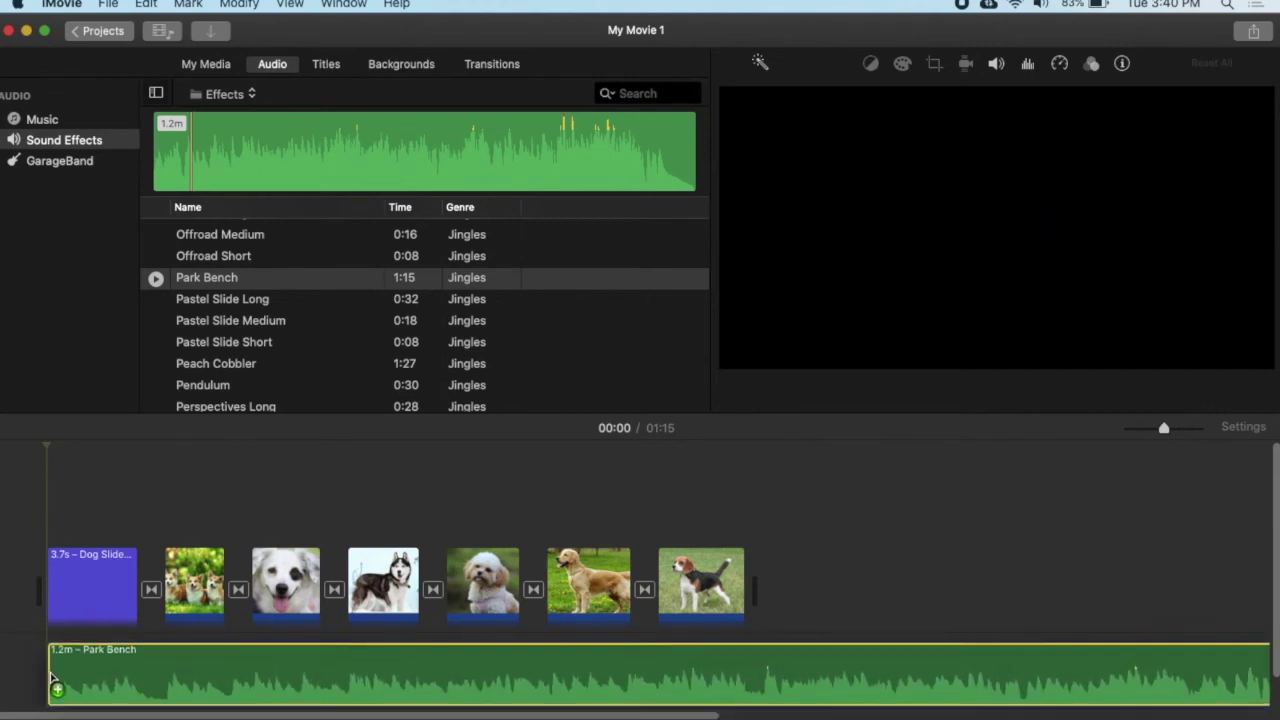
drag(52, 680, 45, 672)
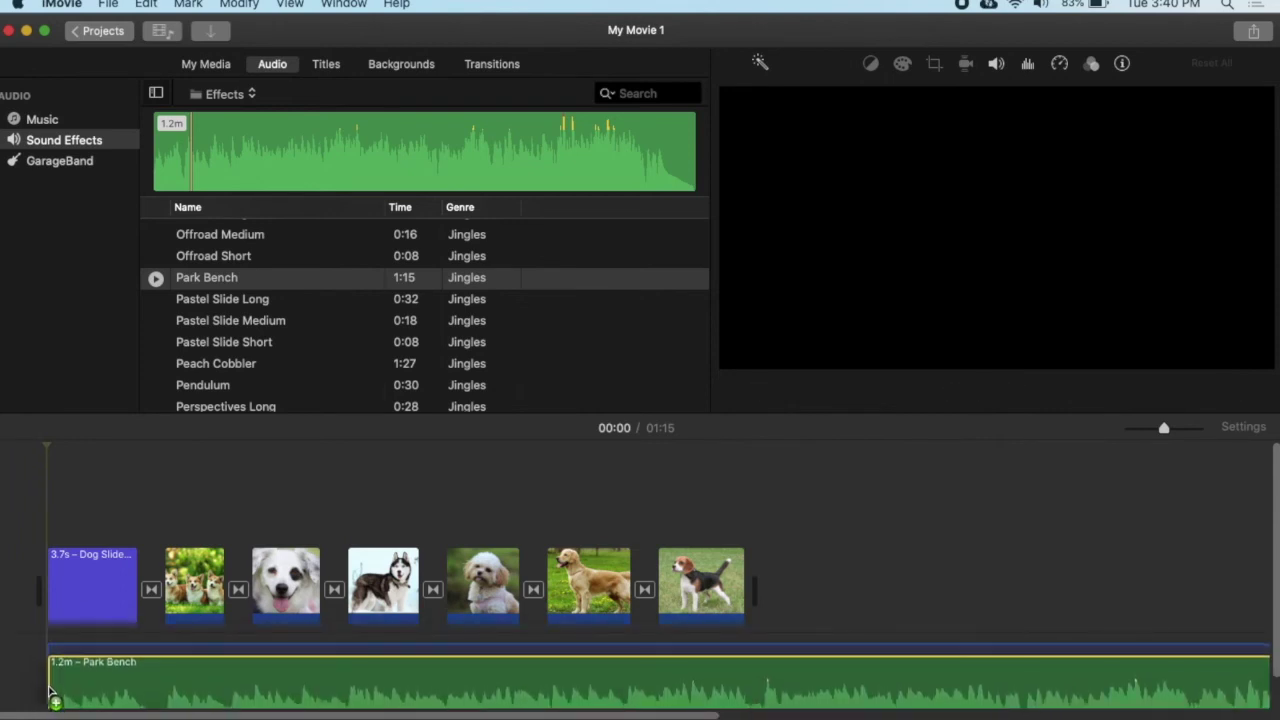
drag(49, 688, 43, 678)
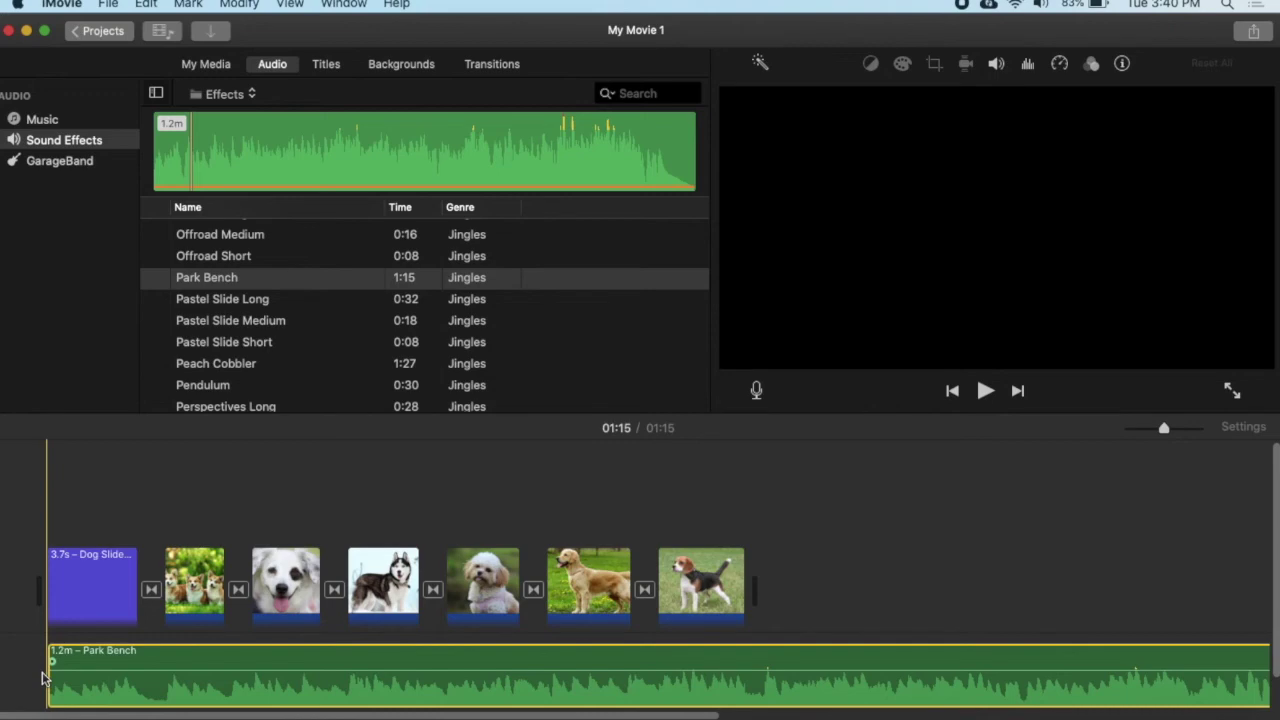
key(space)
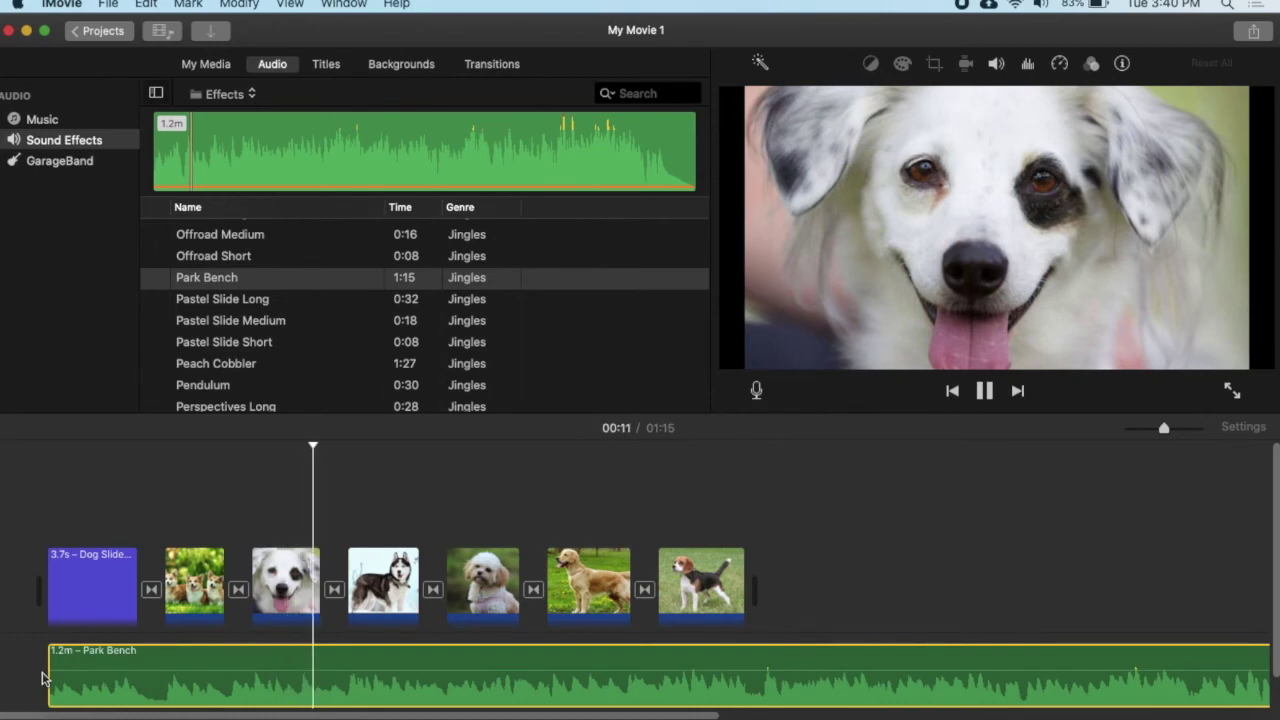
key(space)
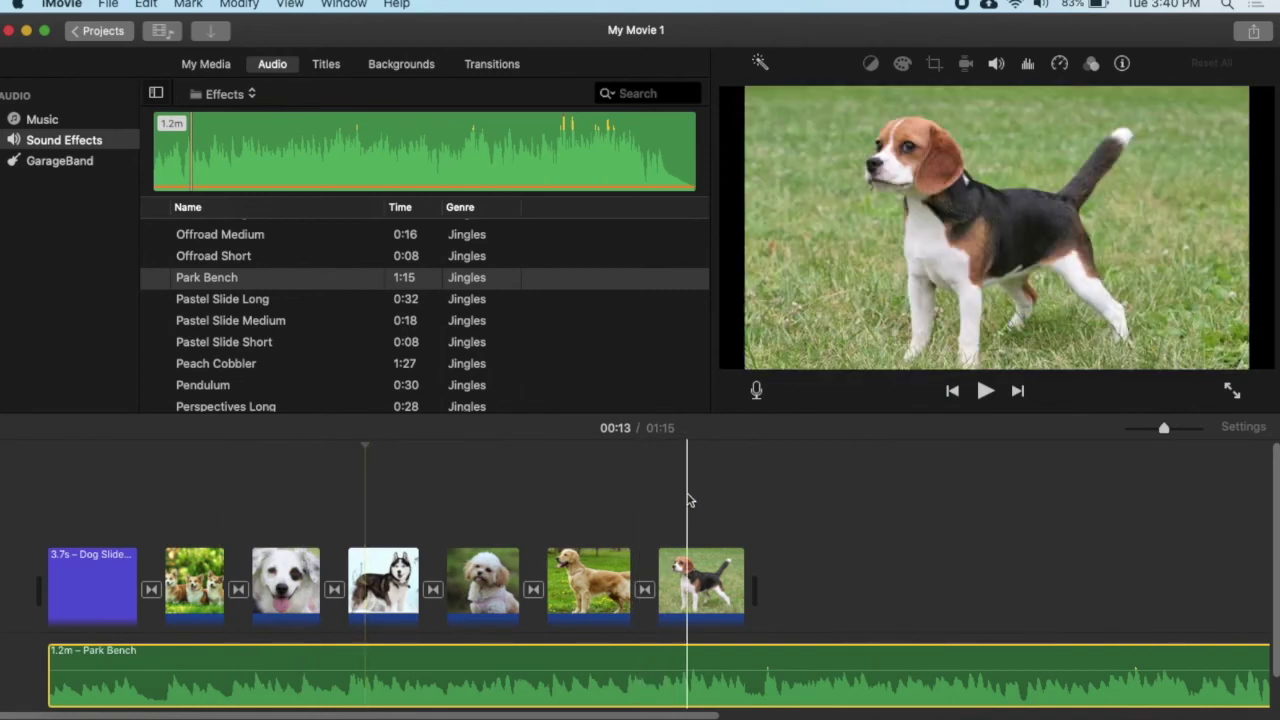
Scroll to the end of the timeline and shorten the Park Bench music from its end
scroll(708, 597, right, 3)
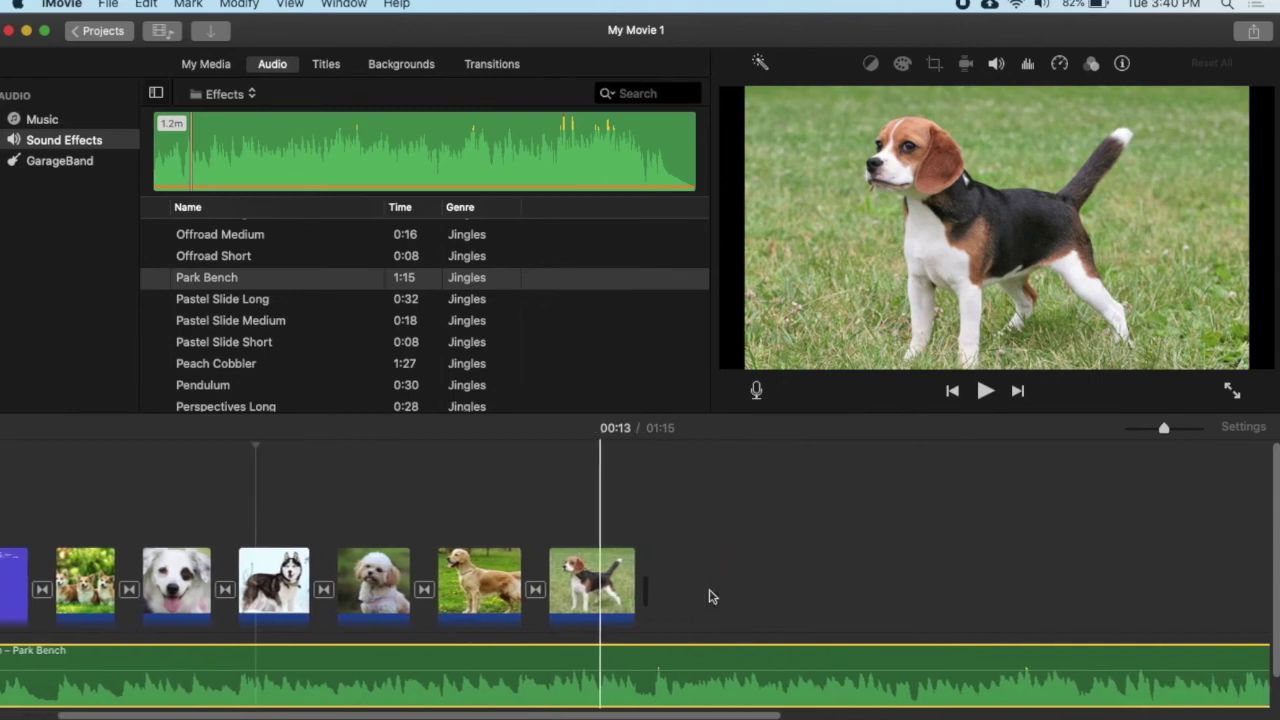
scroll(708, 597, right, 10)
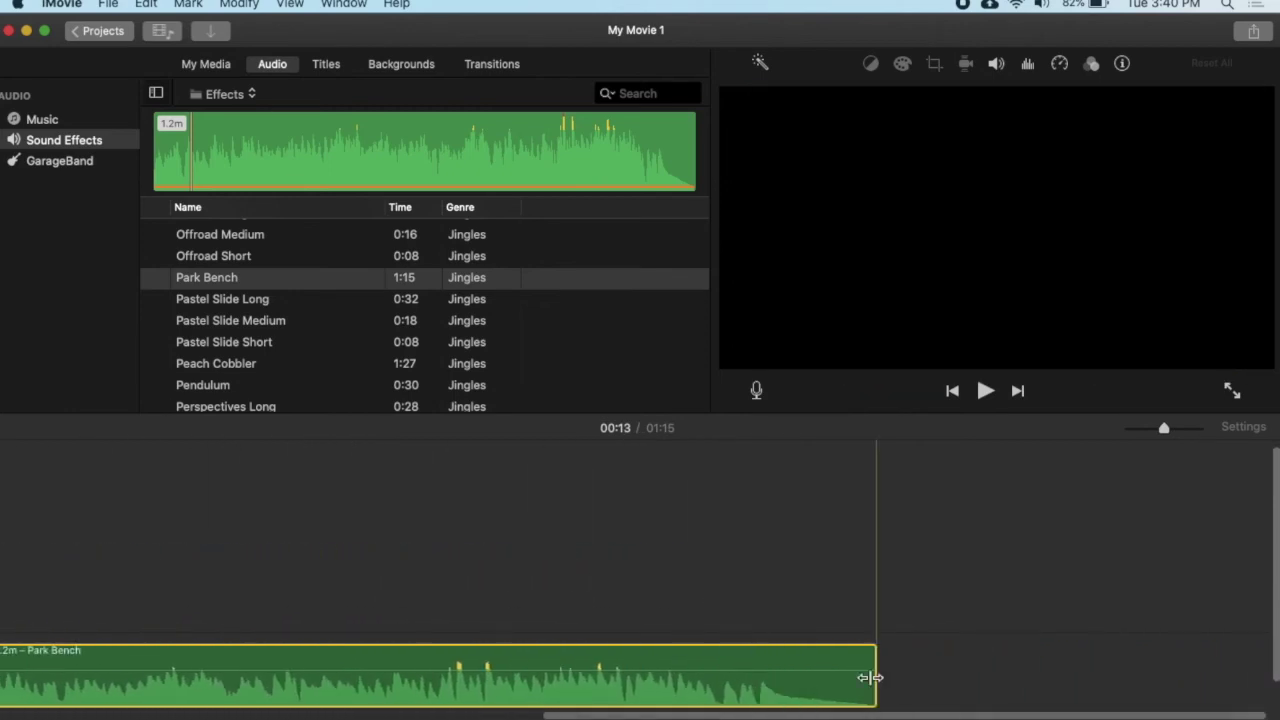
scroll(843, 665, left, 10)
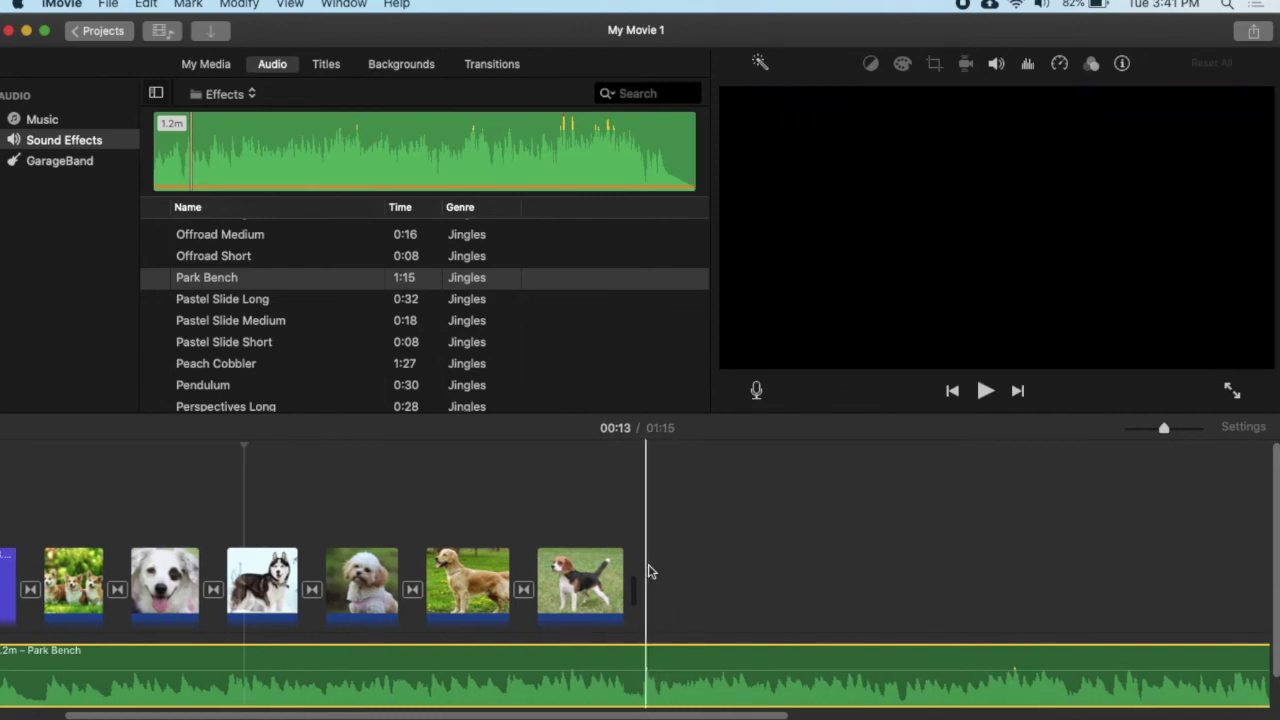
scroll(650, 570, right, 10)
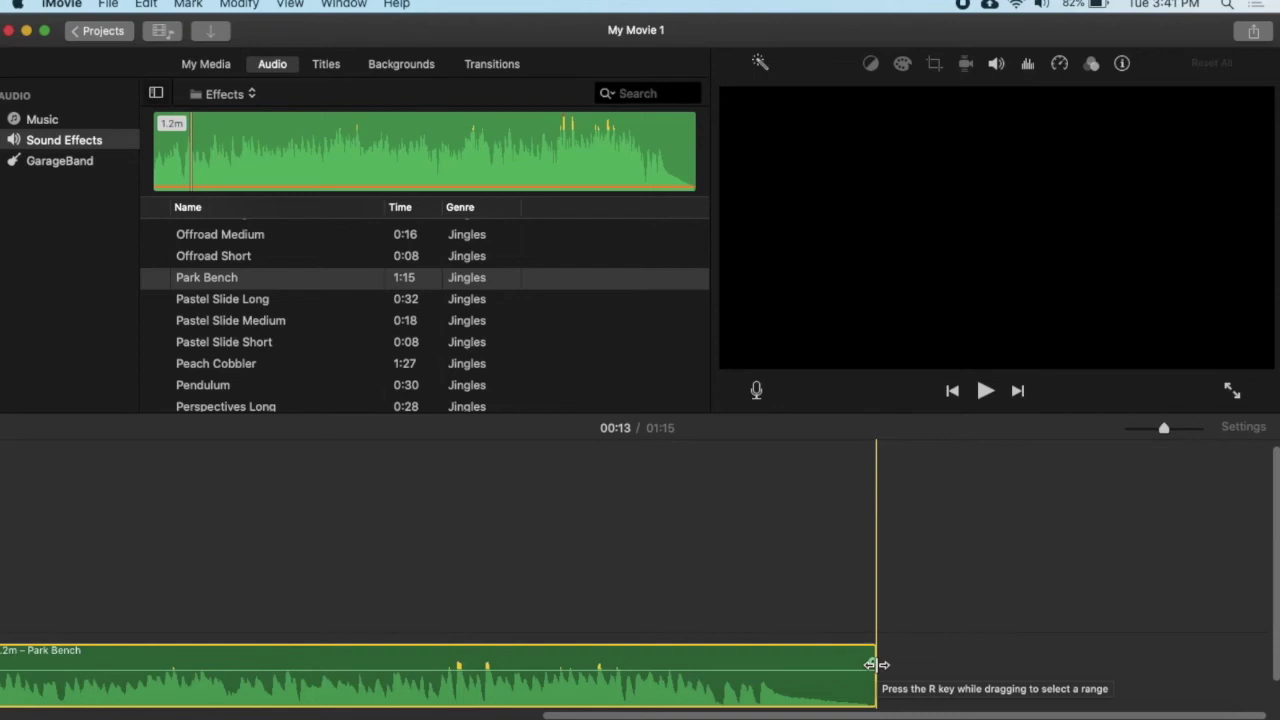
drag(872, 664, 912, 652)
click(672, 662)
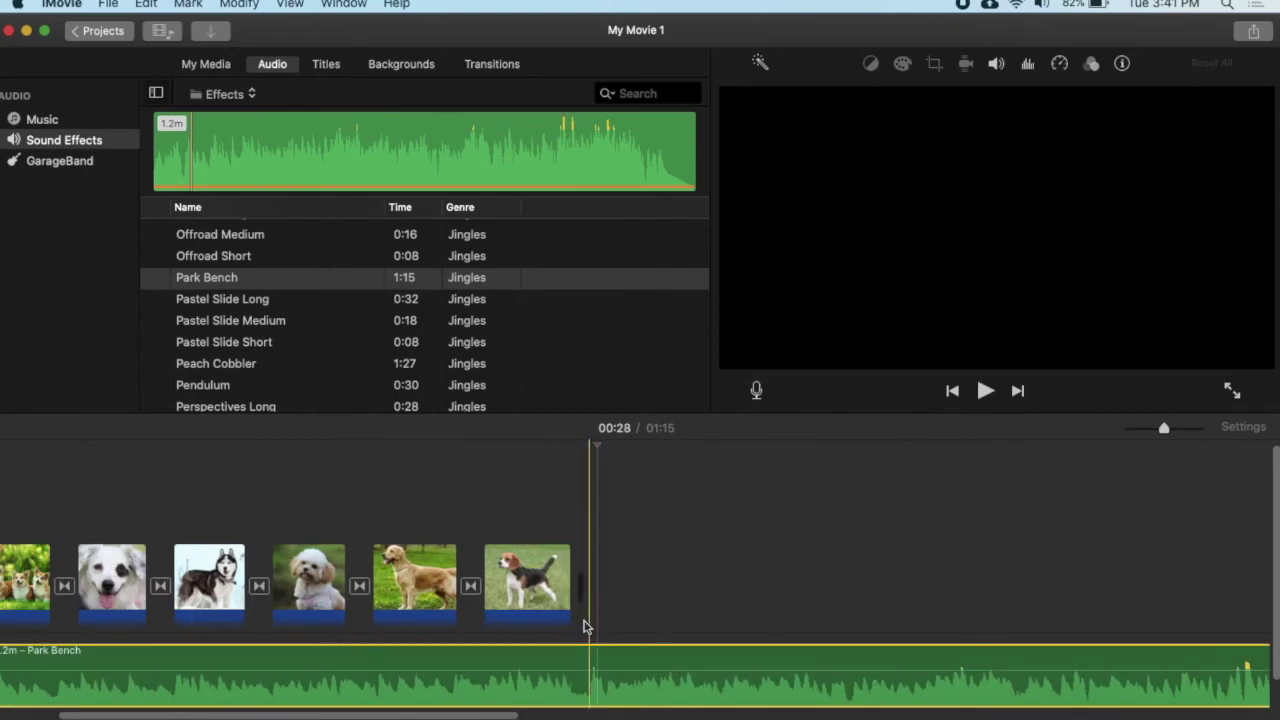
Split the music where the beagle photo ends and delete the leftover, bringing it to 28.0s
click(589, 637)
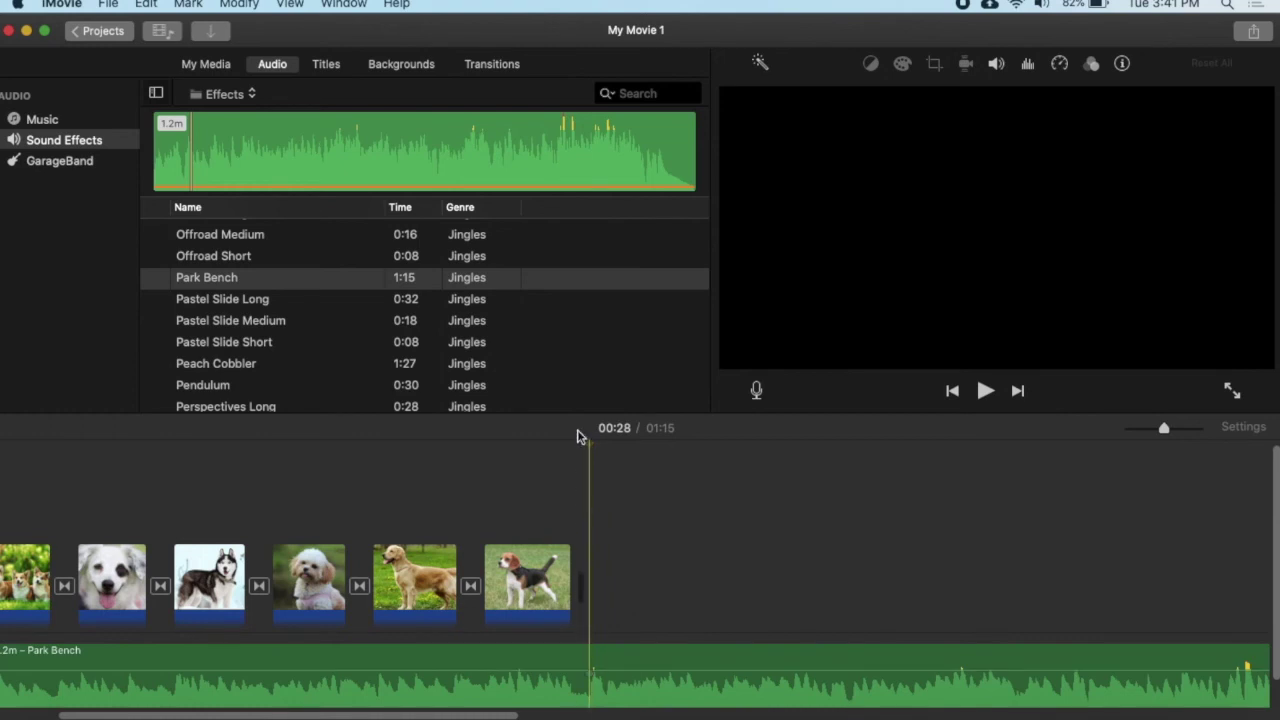
click(589, 660)
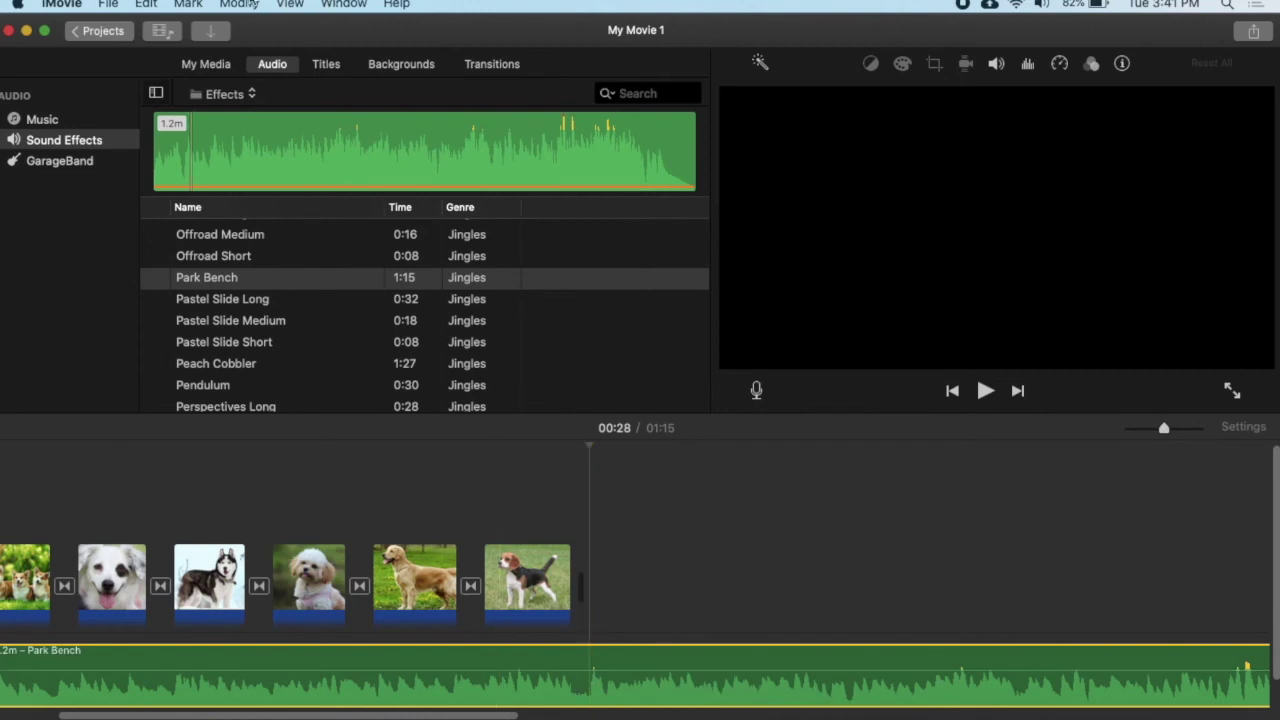
click(240, 4)
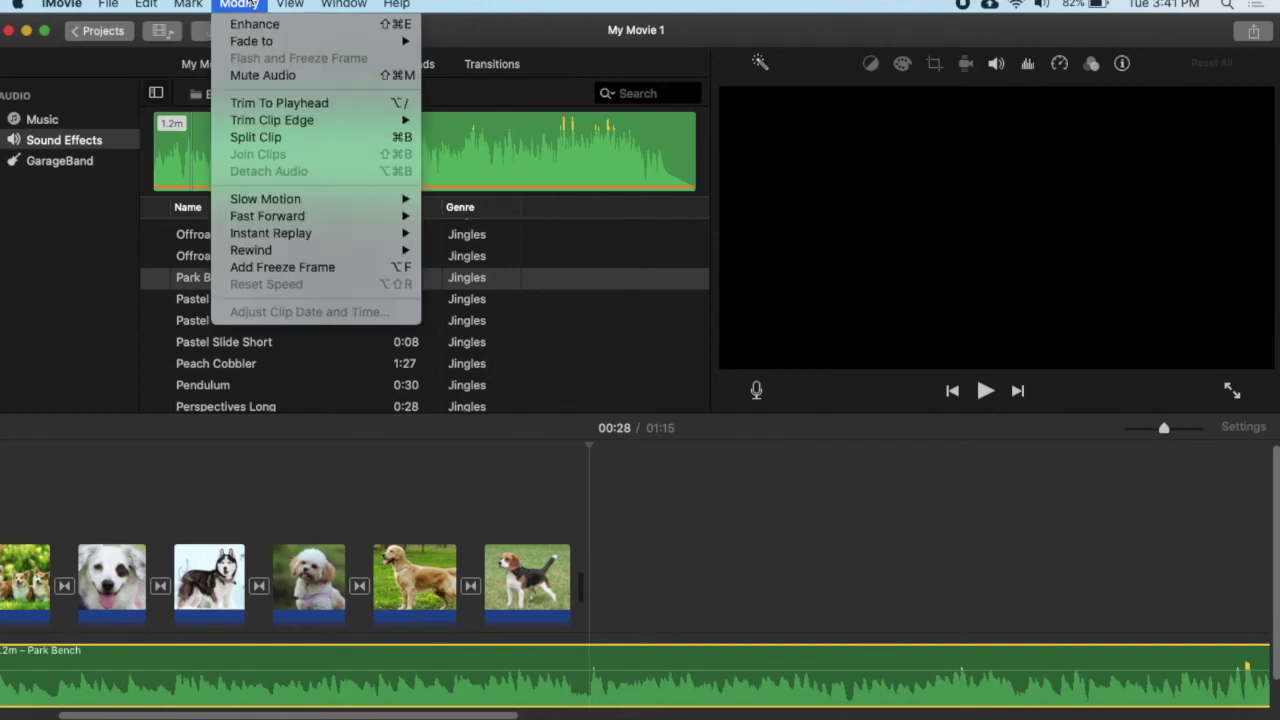
click(272, 140)
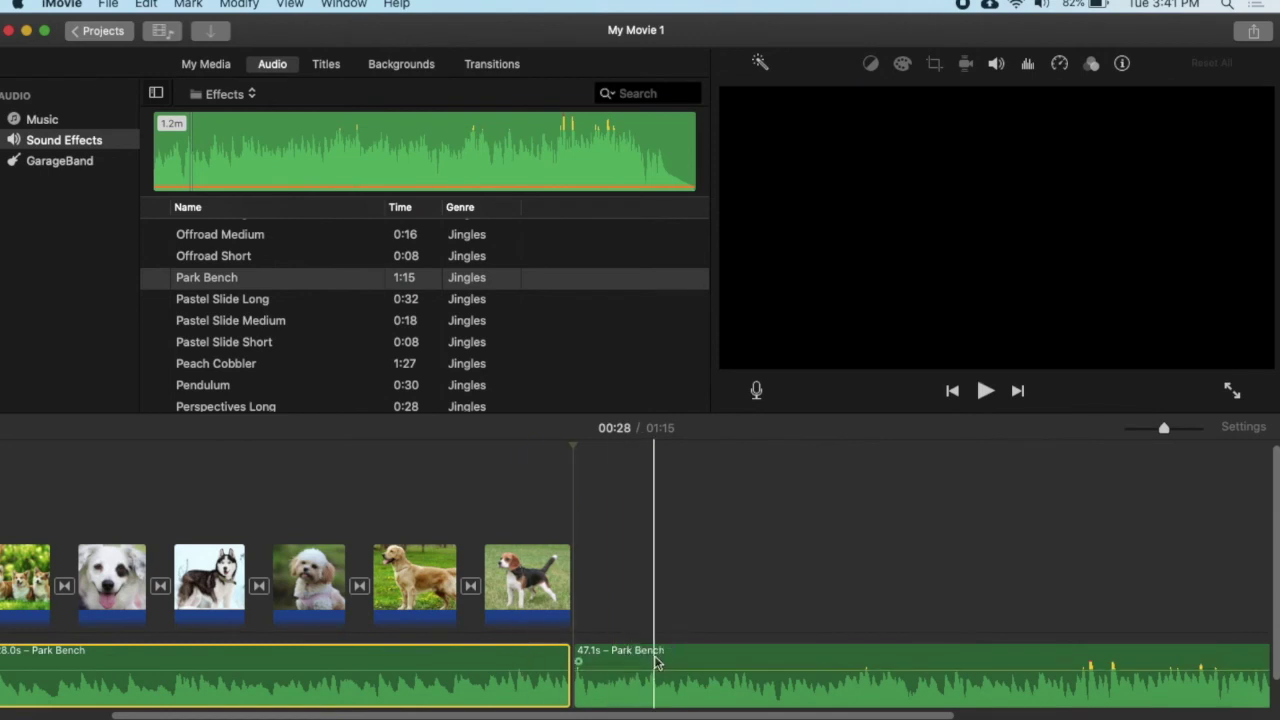
click(634, 685)
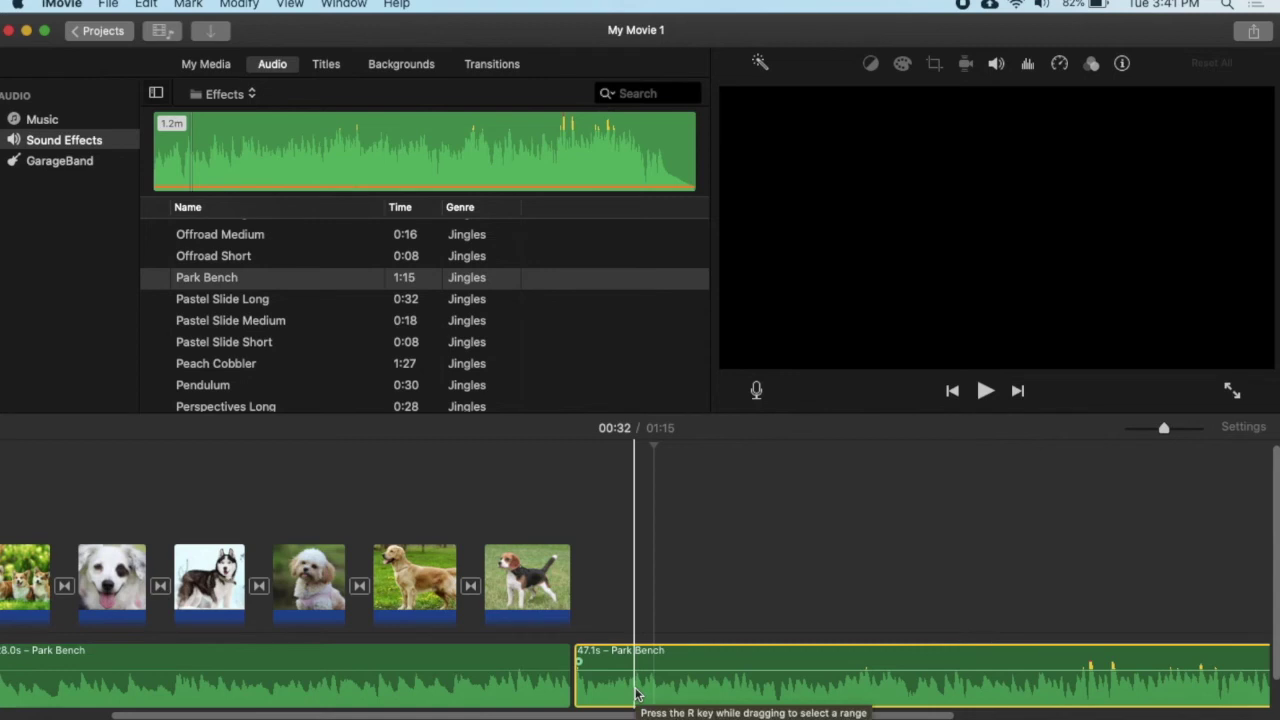
key(Delete)
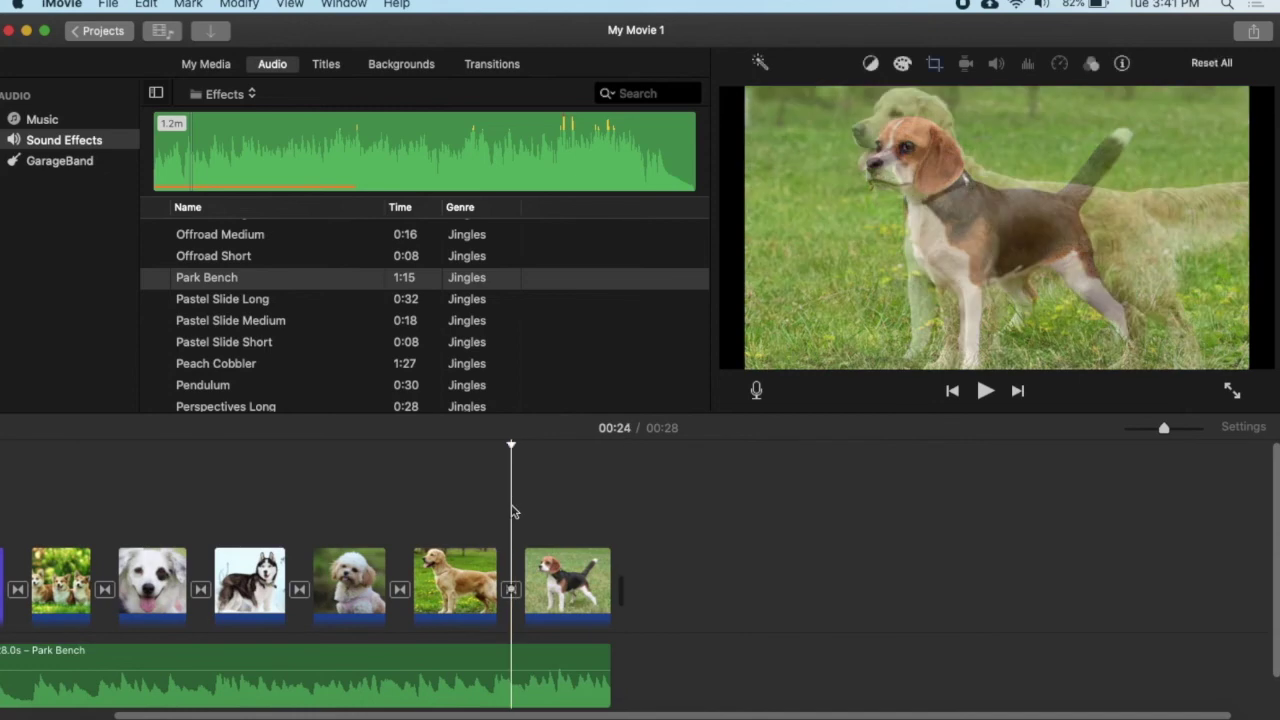
click(617, 492)
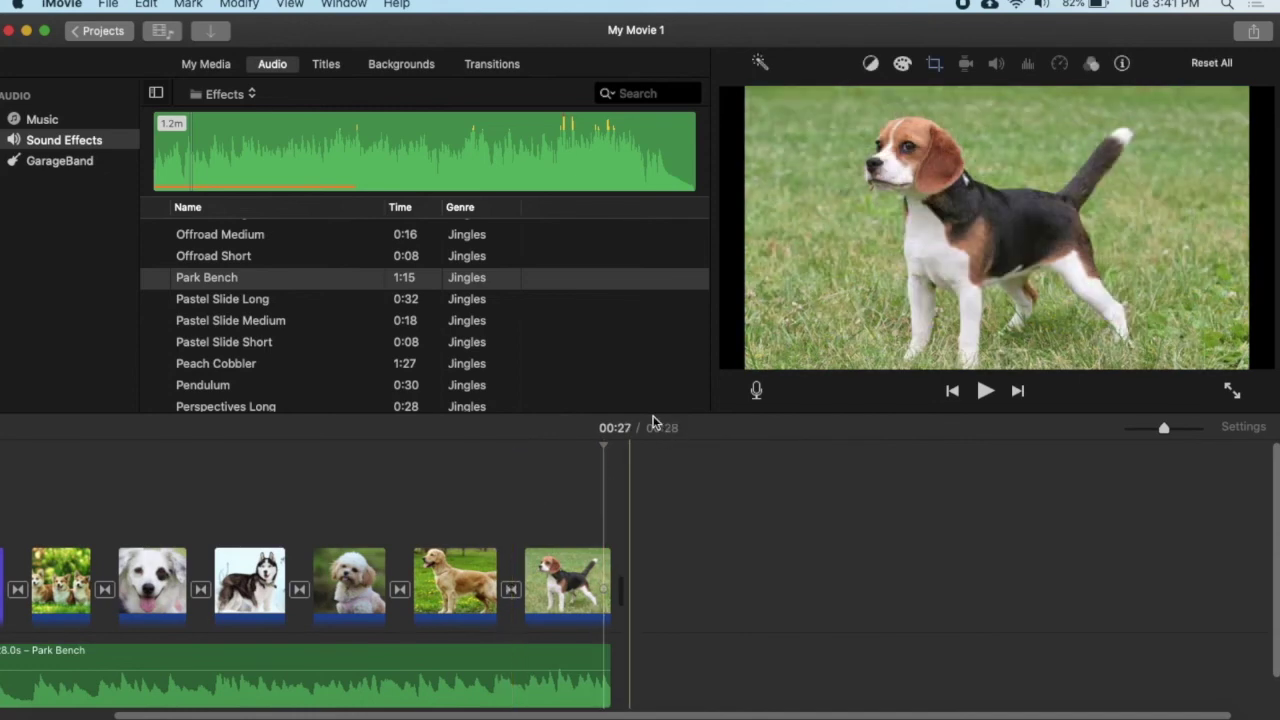
scroll(632, 508, left, 3)
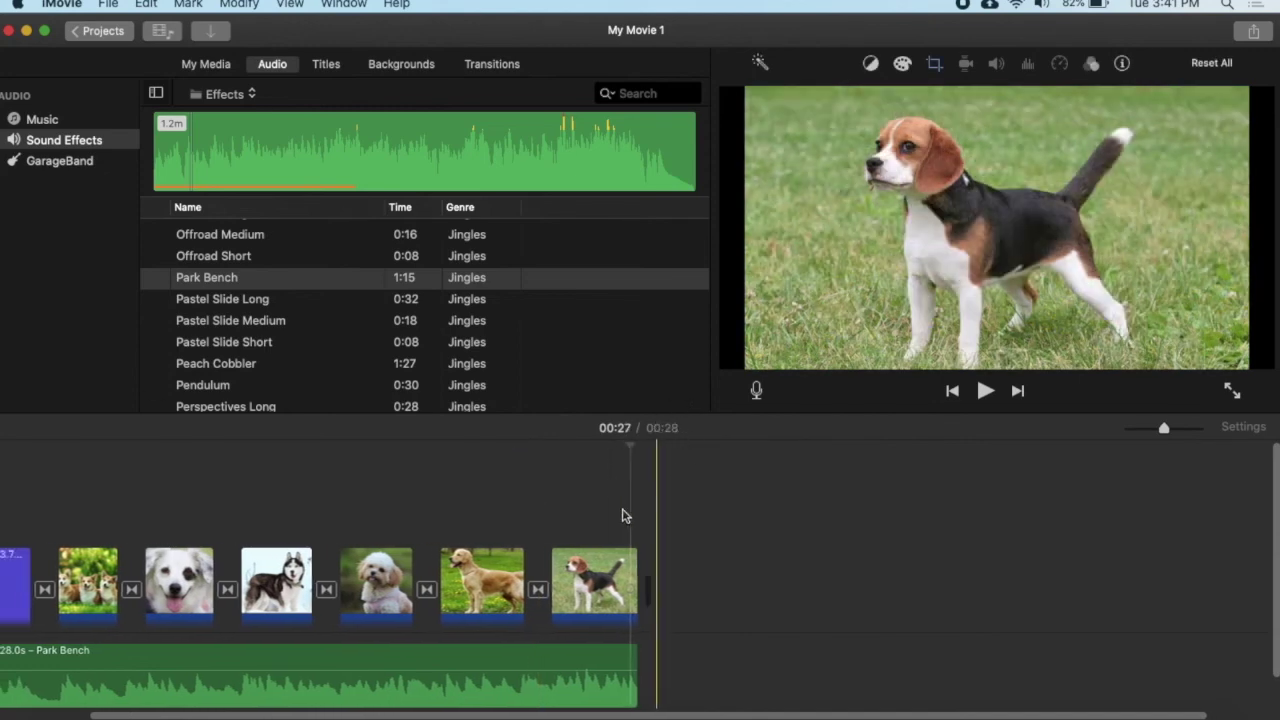
scroll(623, 514, left, 2)
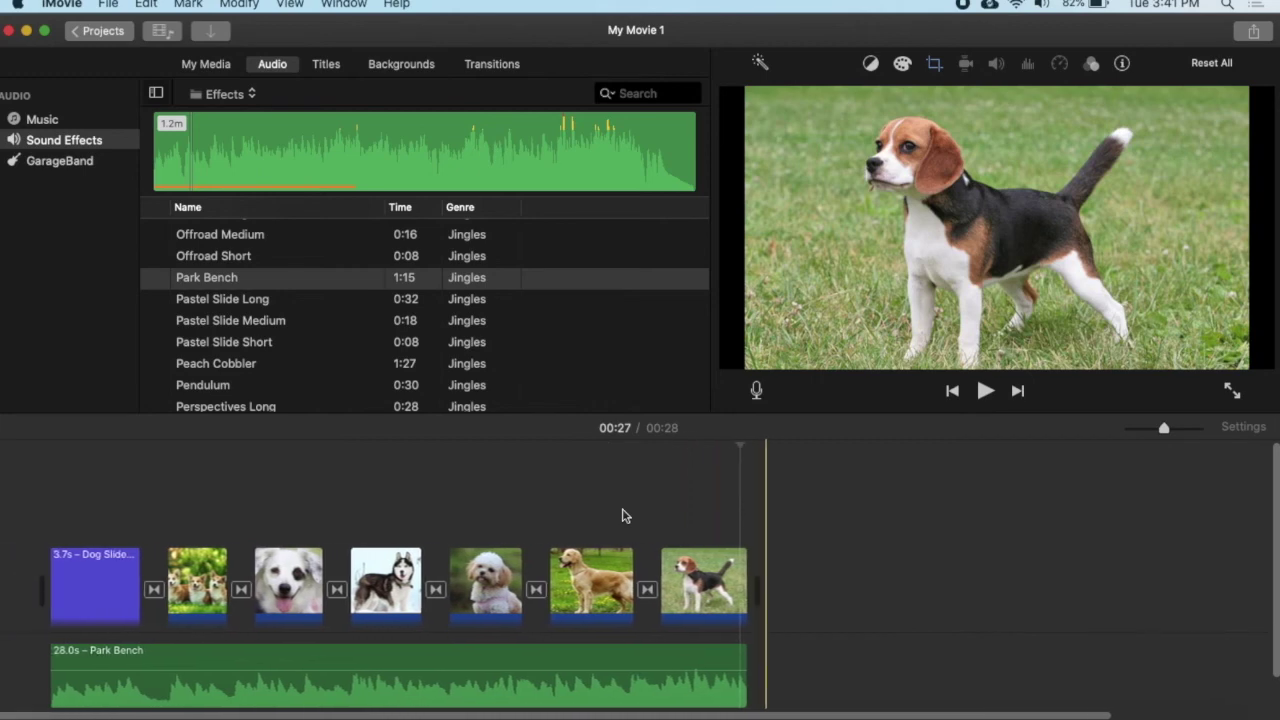
Record a 3.6-second voiceover starting at the husky photo and play it back
click(349, 495)
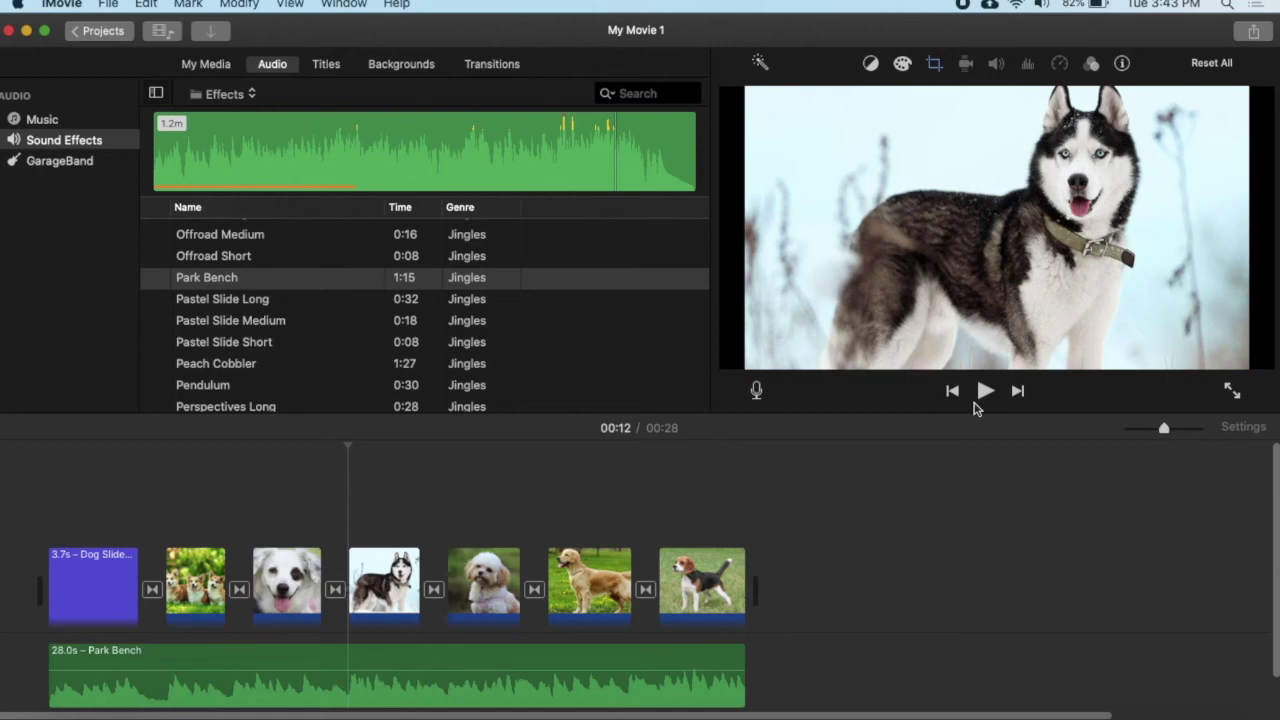
click(757, 390)
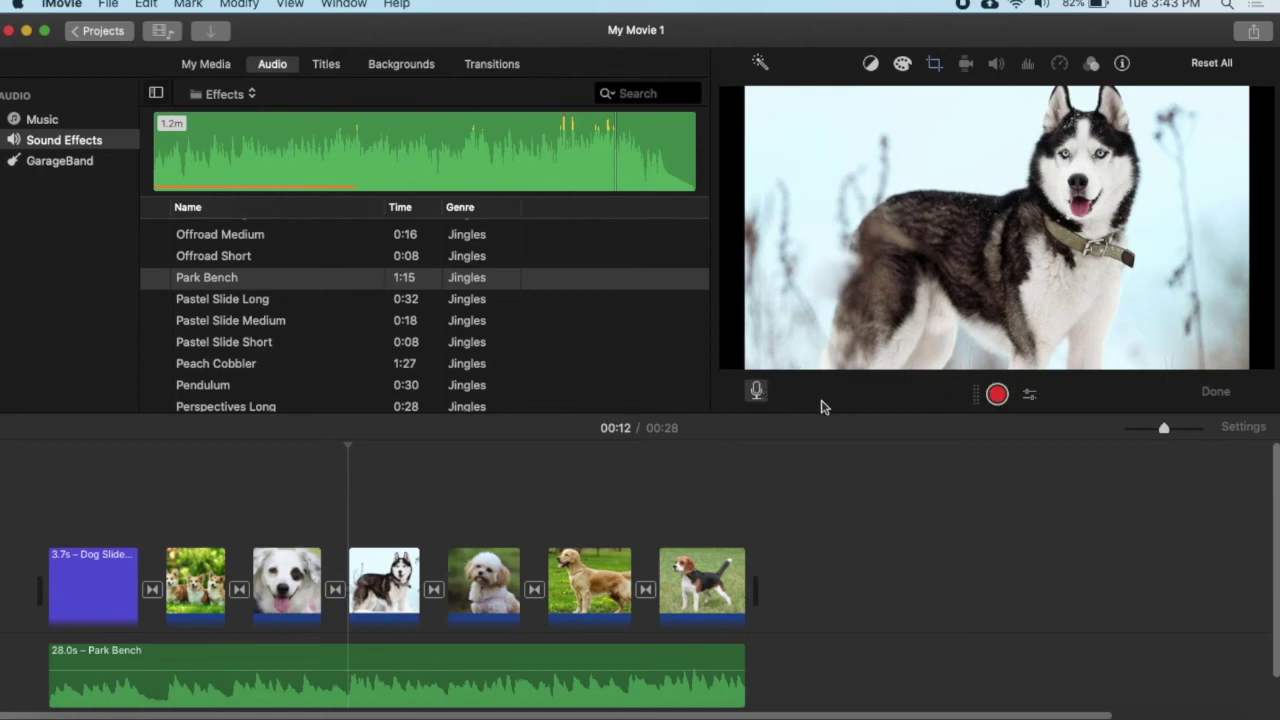
click(997, 395)
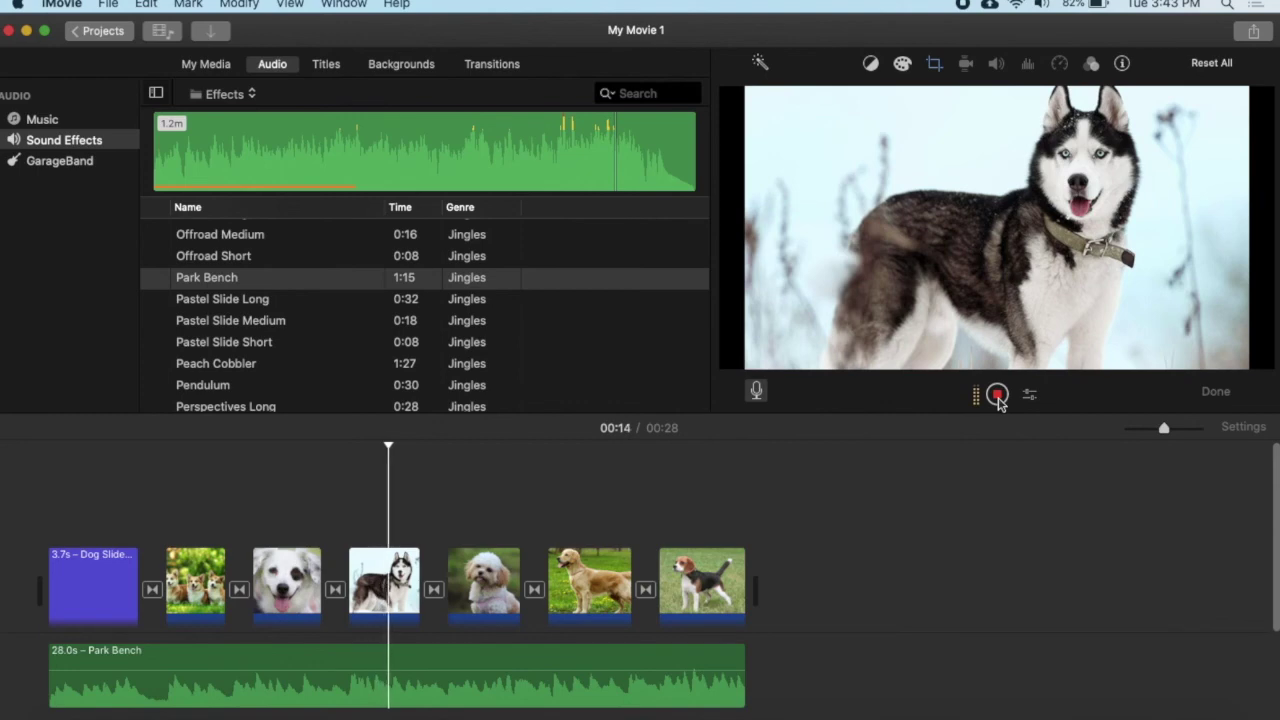
click(997, 395)
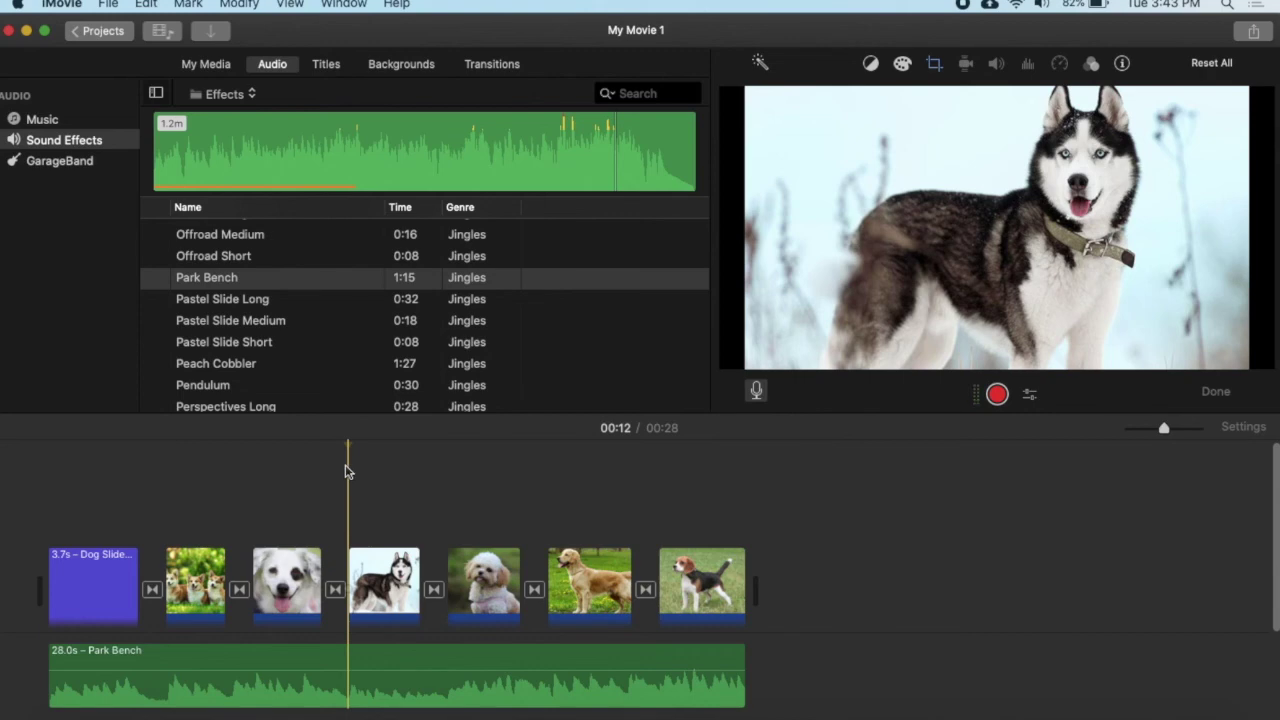
key(space)
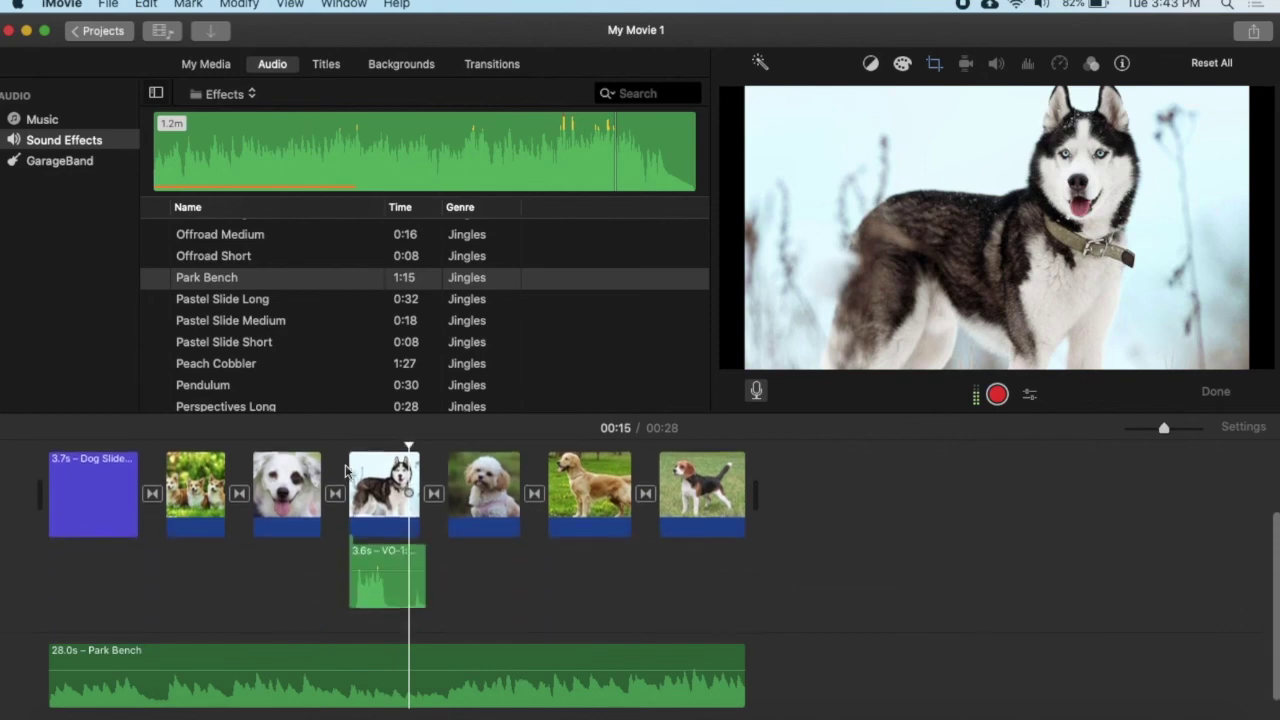
Raise the voiceover clip's volume to about 141% and preview it from before the husky photo
key(Escape)
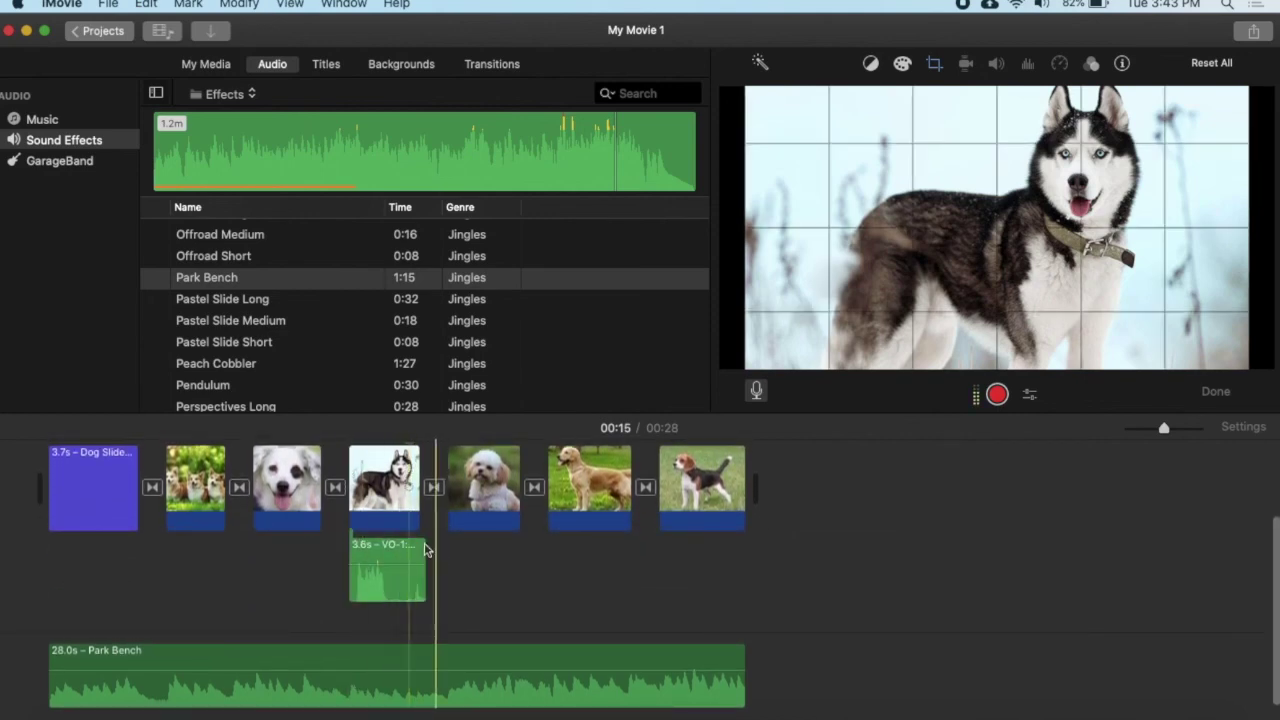
click(409, 561)
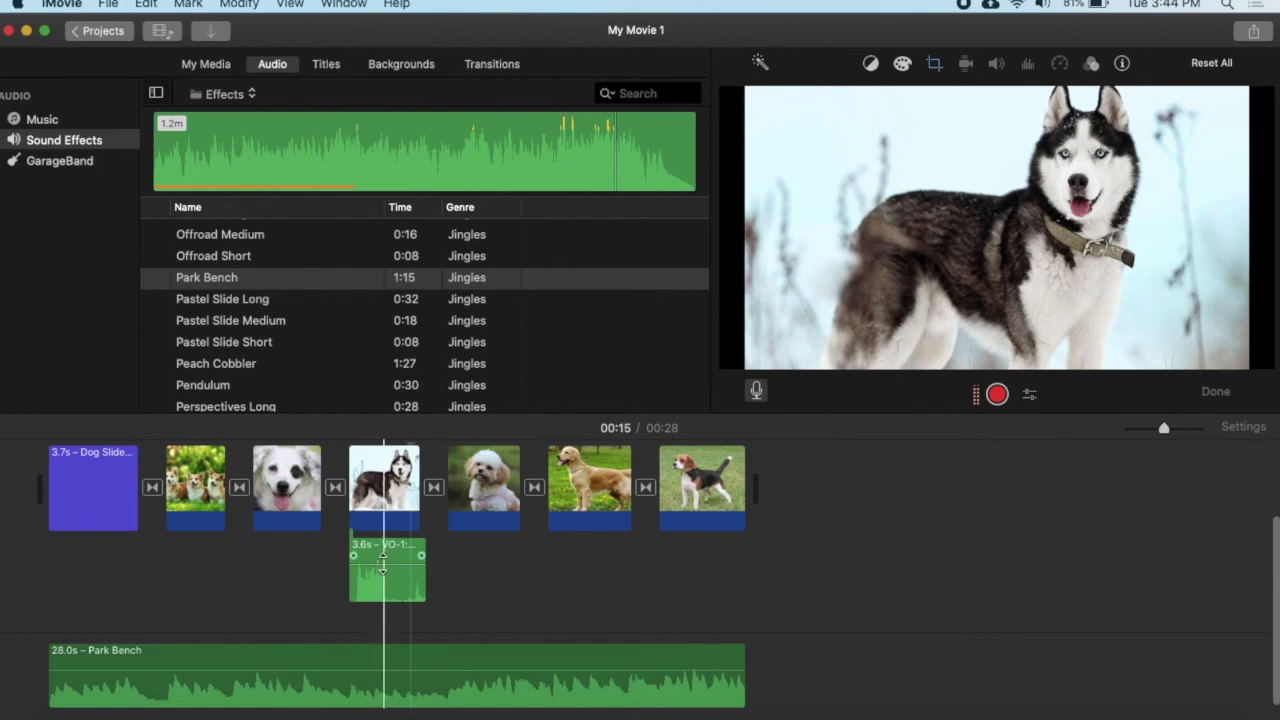
mouse_move(382, 560)
mouse_down()
mouse_move(382, 549)
mouse_move(382, 561)
mouse_up()
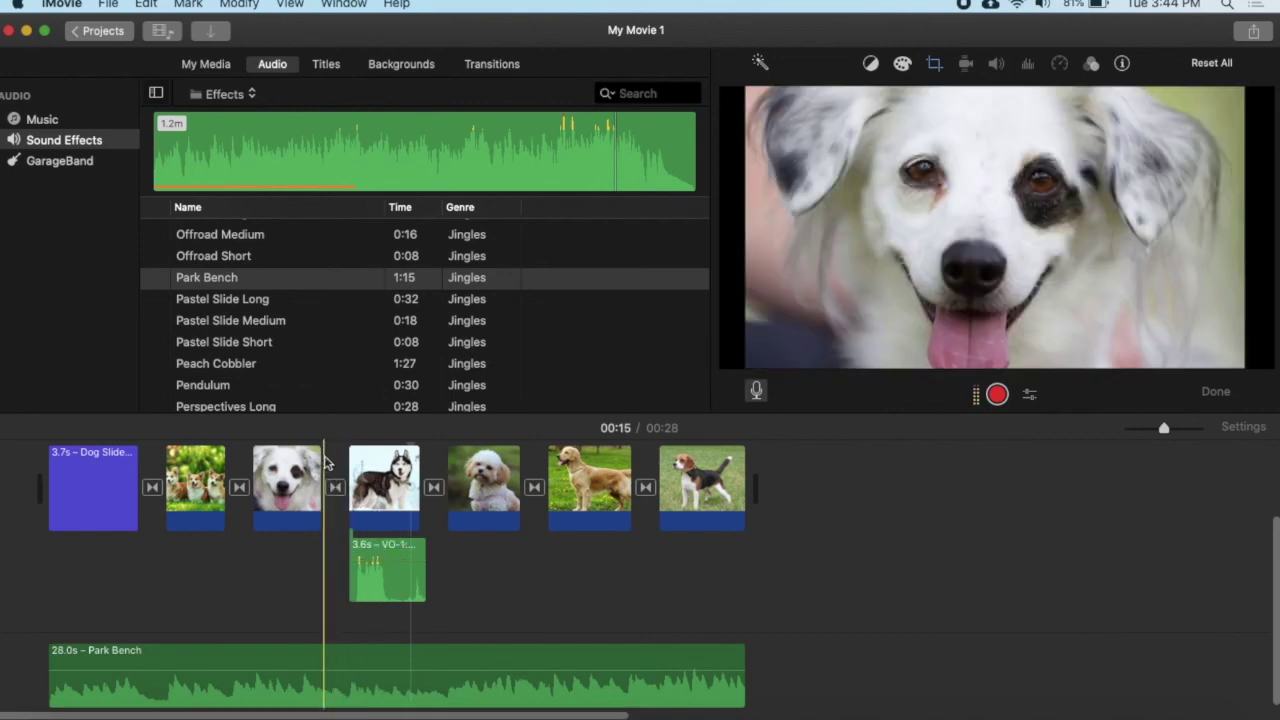
click(322, 460)
key(space)
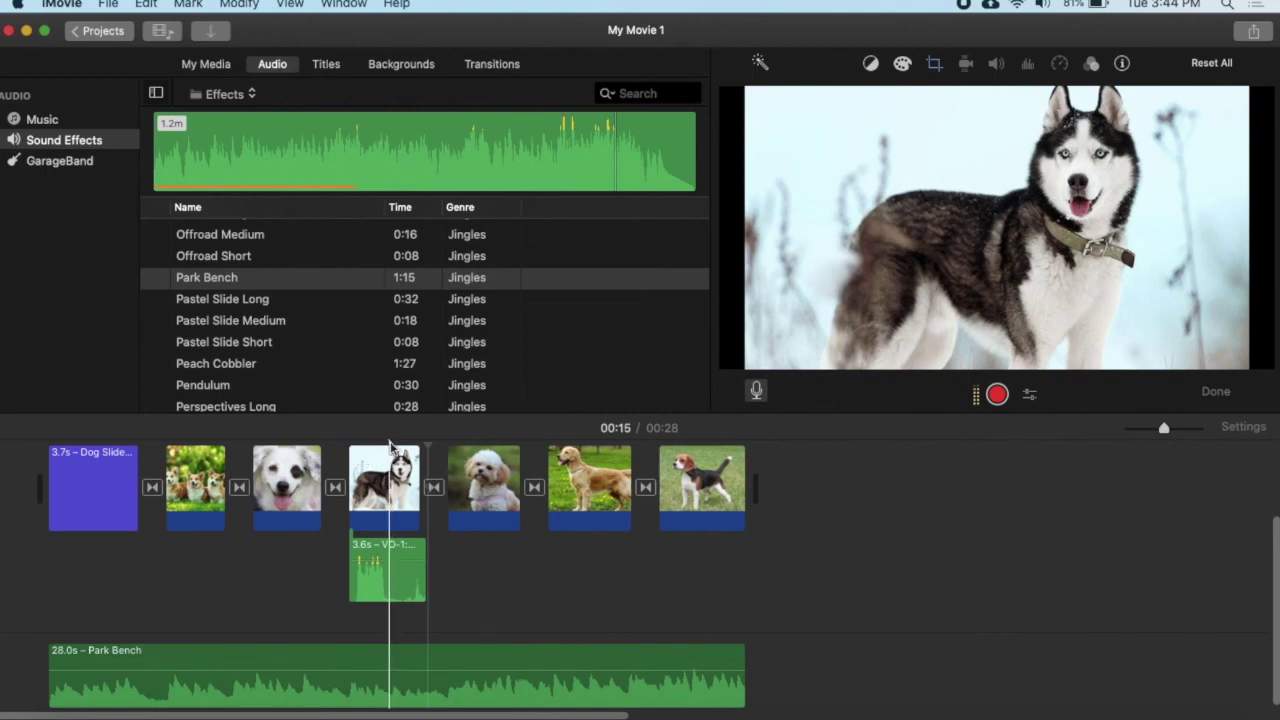
Trim the voiceover clip from 3.6s to 3.2s and replay the section to check
click(390, 445)
key(space)
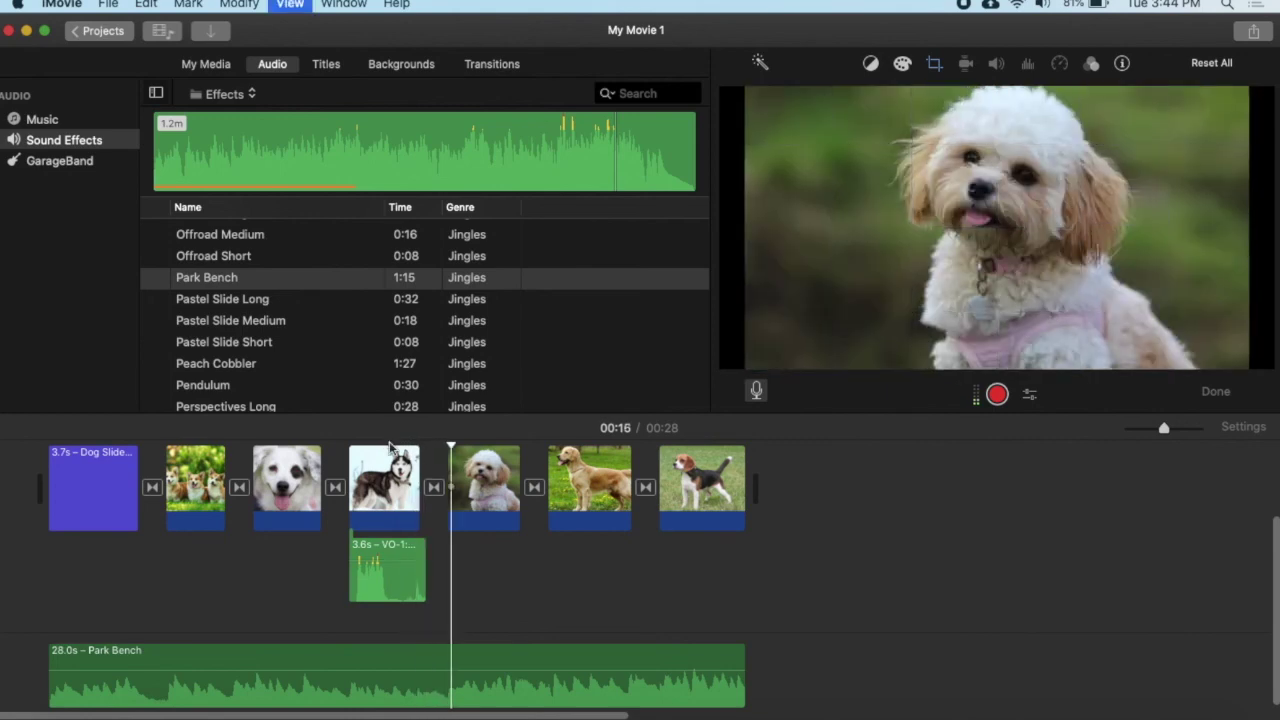
key(space)
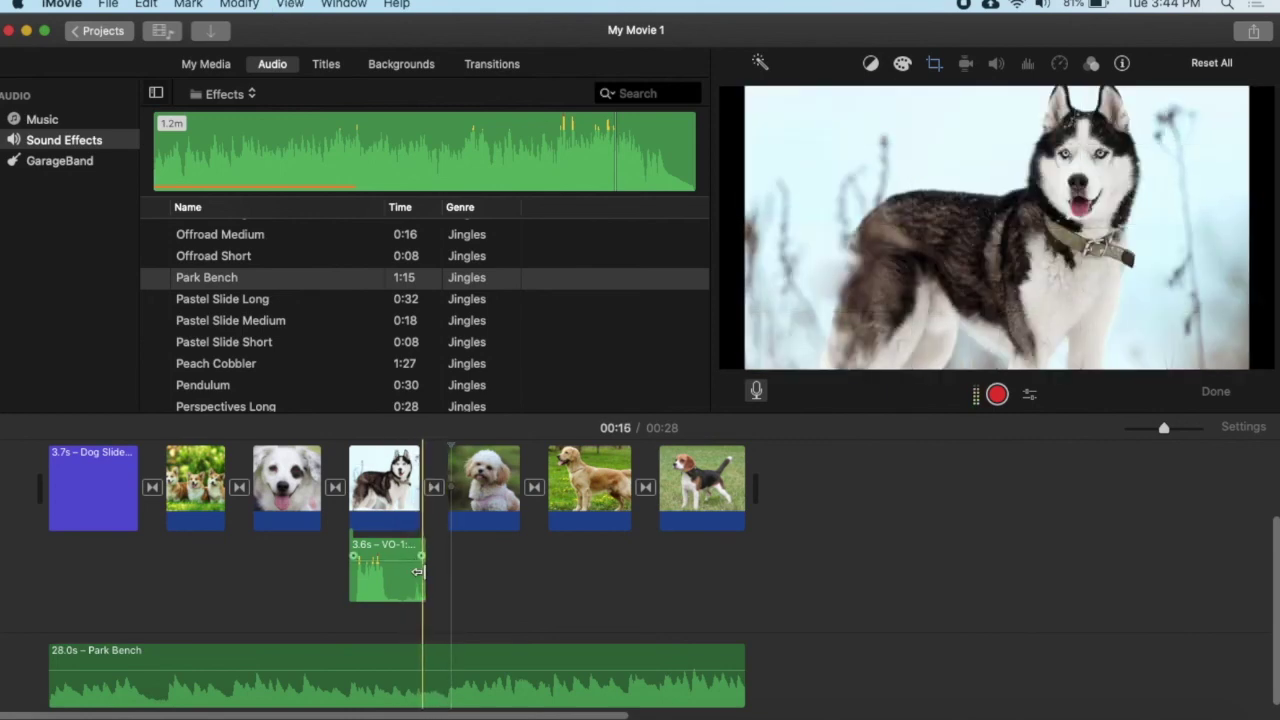
drag(424, 575, 413, 573)
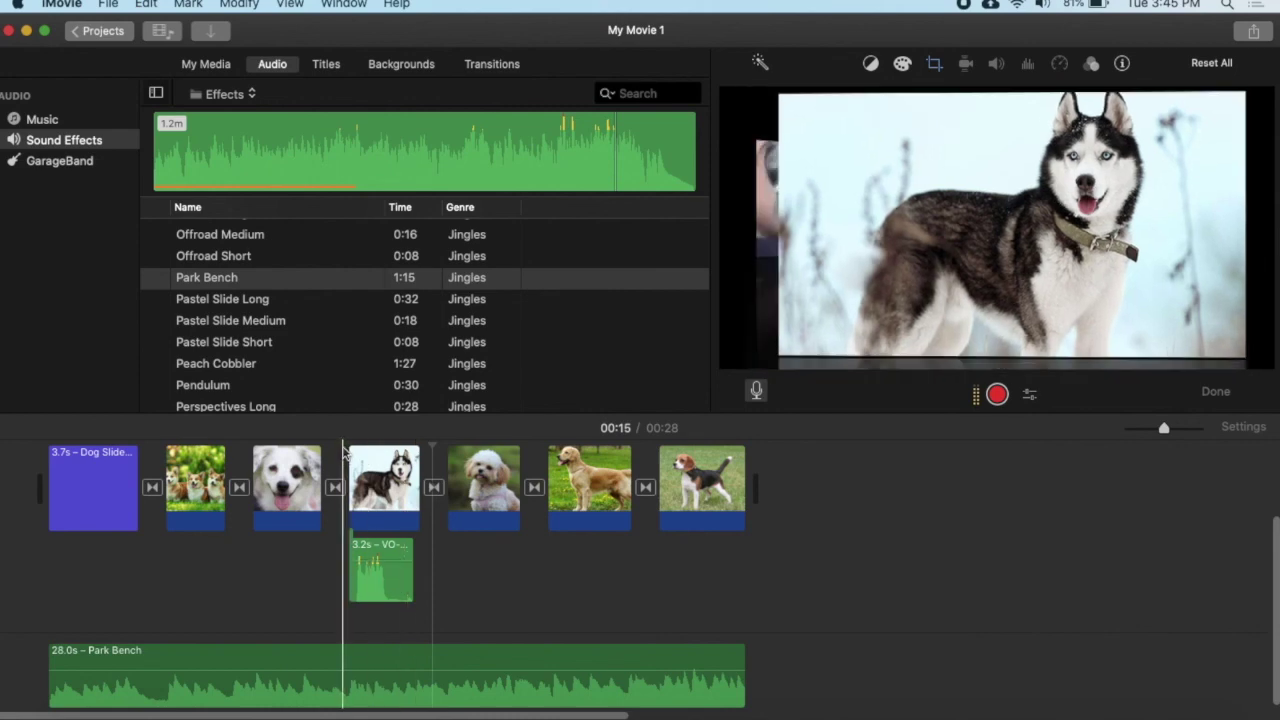
key(space)
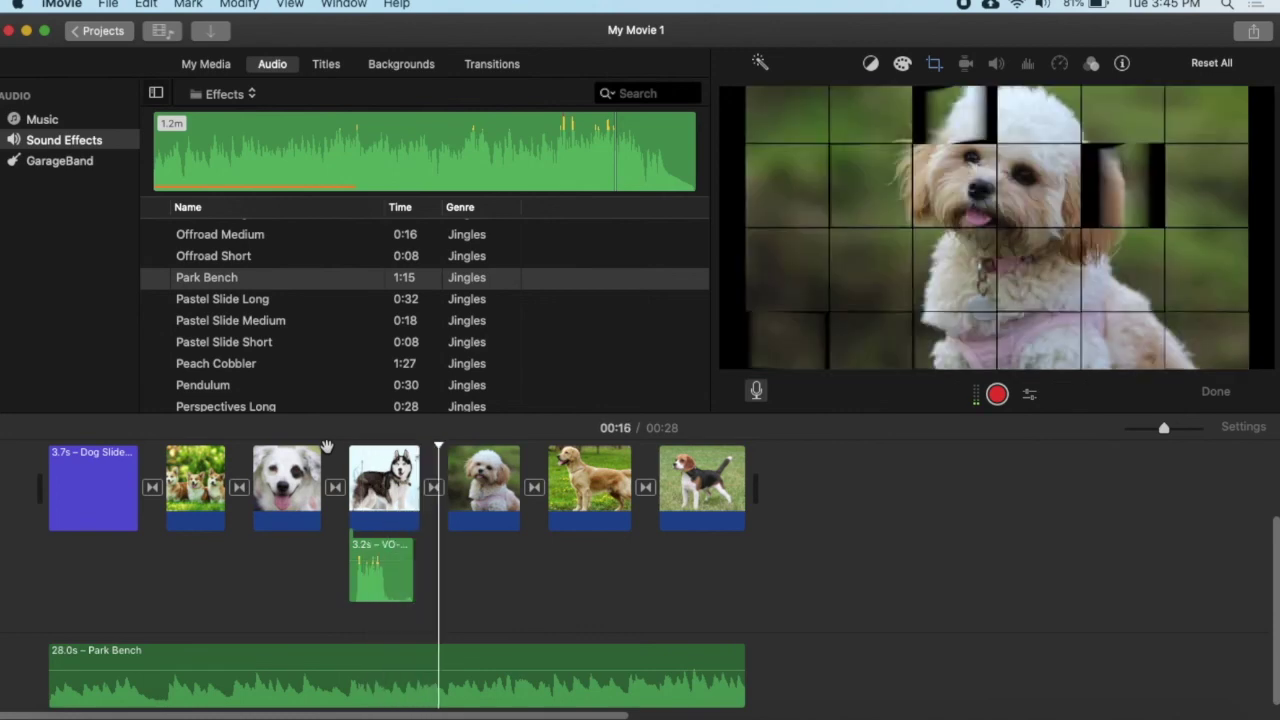
key(space)
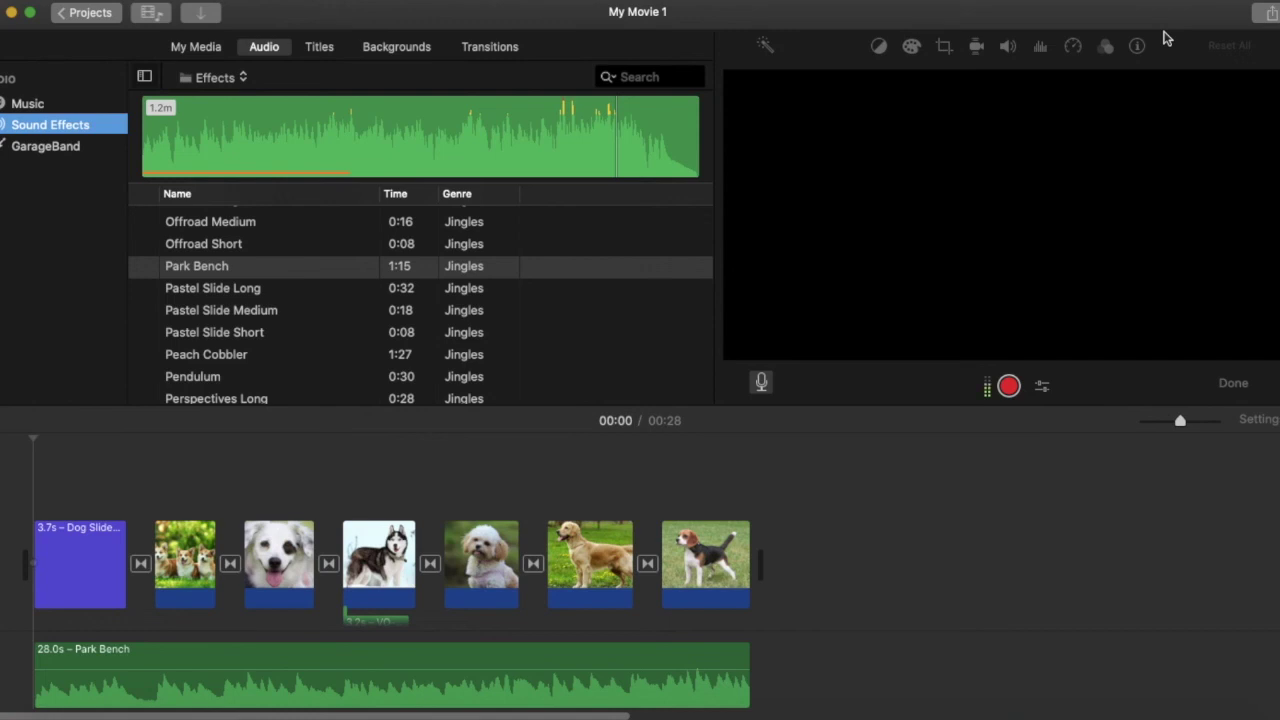
Show the Share options for My Movie 1
click(1266, 18)
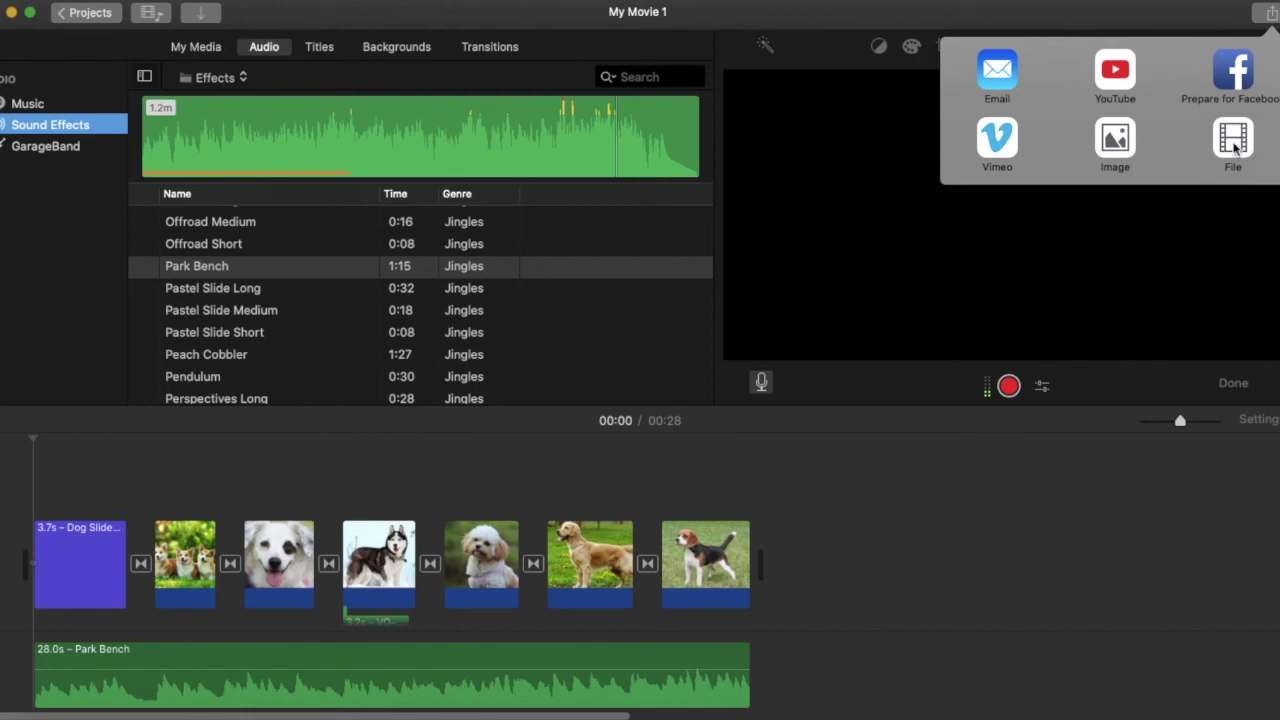
Export as a File titled 'Dog Slideshow' at 1080p, High quality, Faster compression, and continue to saving
click(1235, 148)
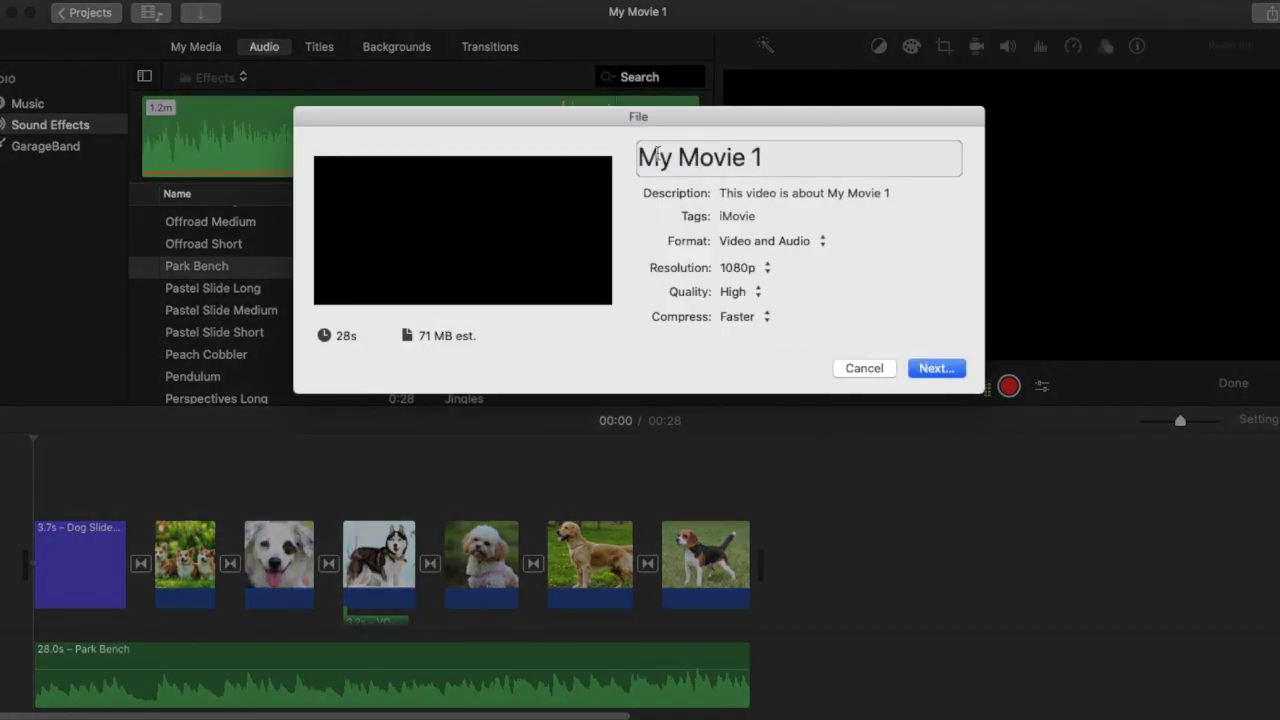
drag(770, 152, 625, 157)
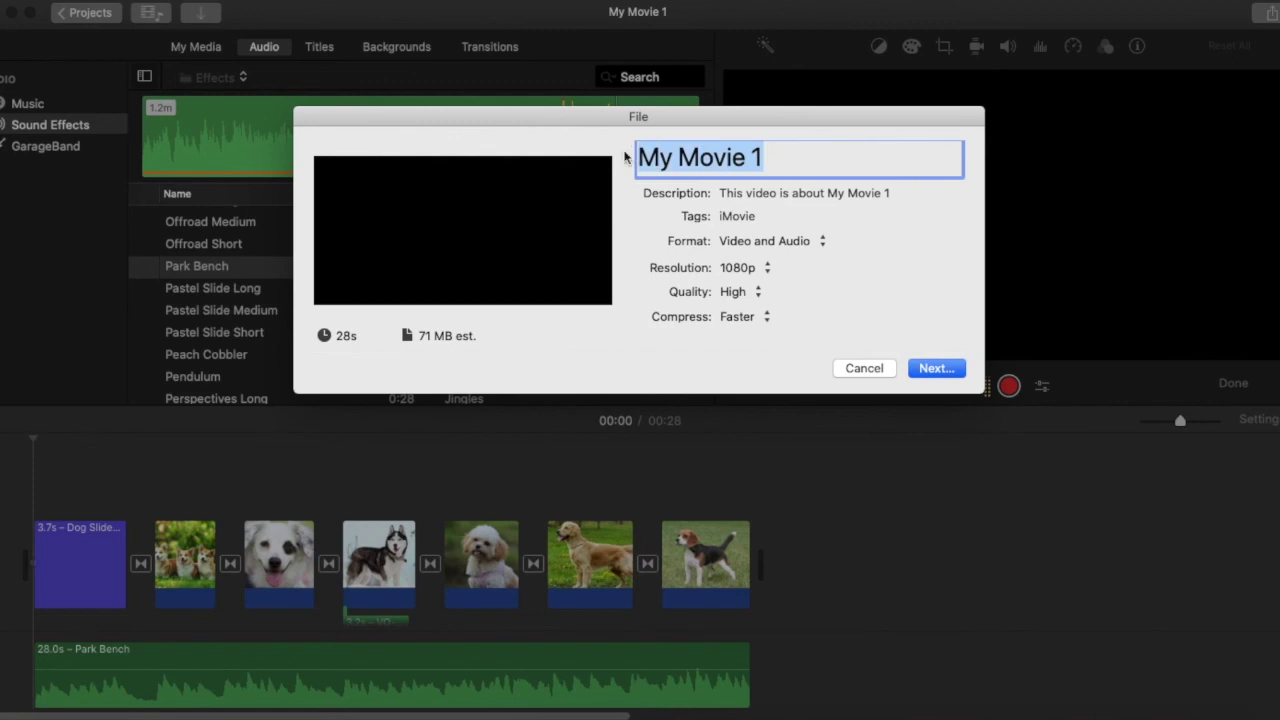
text(Dog Sl)
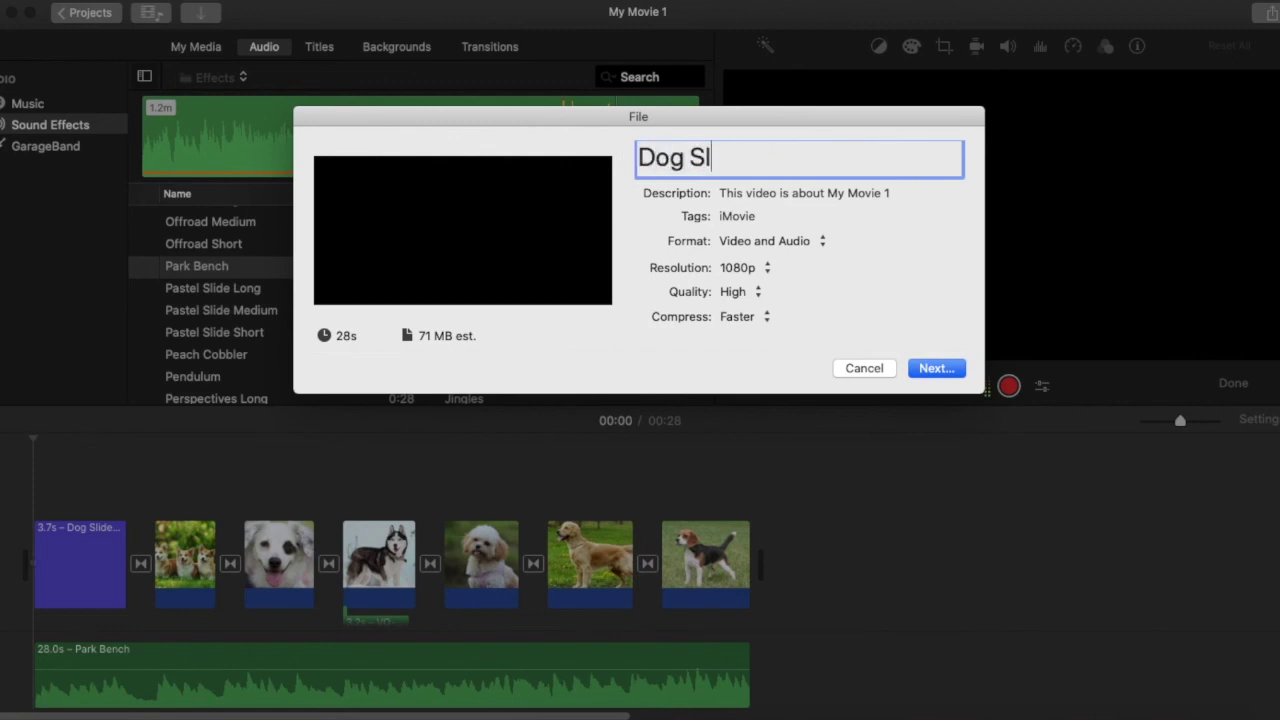
text(ideshow)
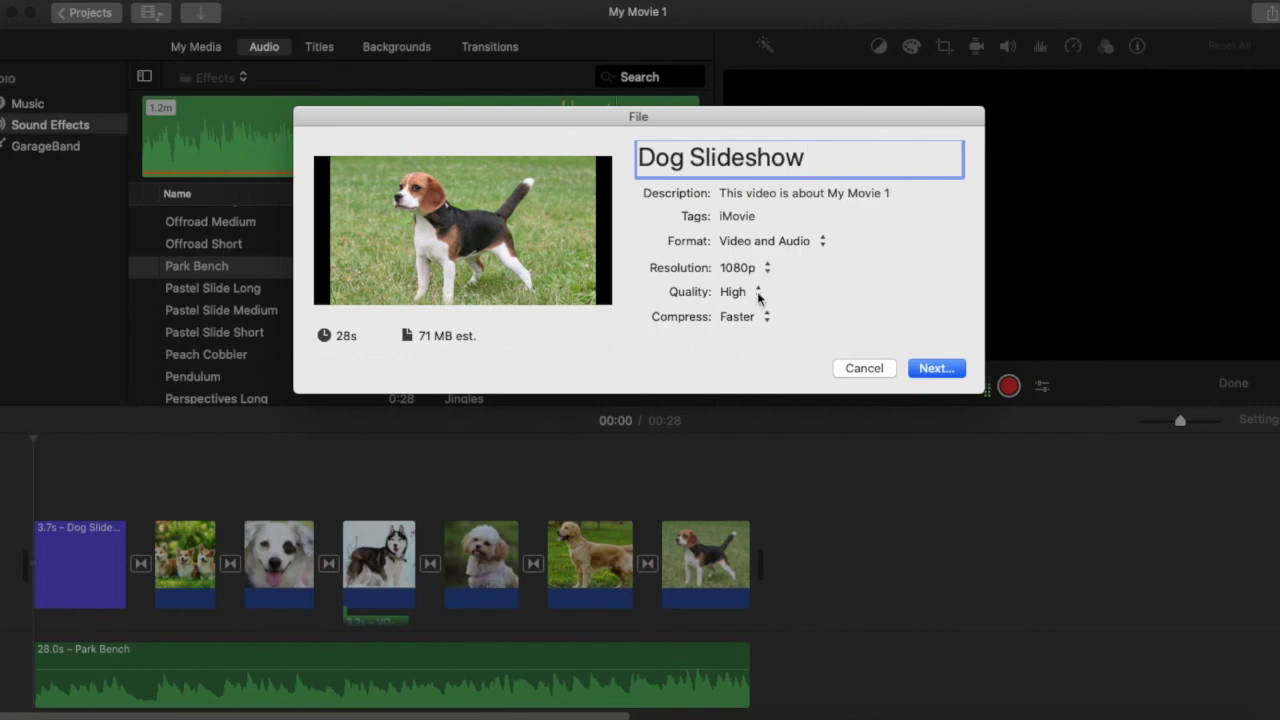
click(758, 291)
click(750, 292)
click(935, 368)
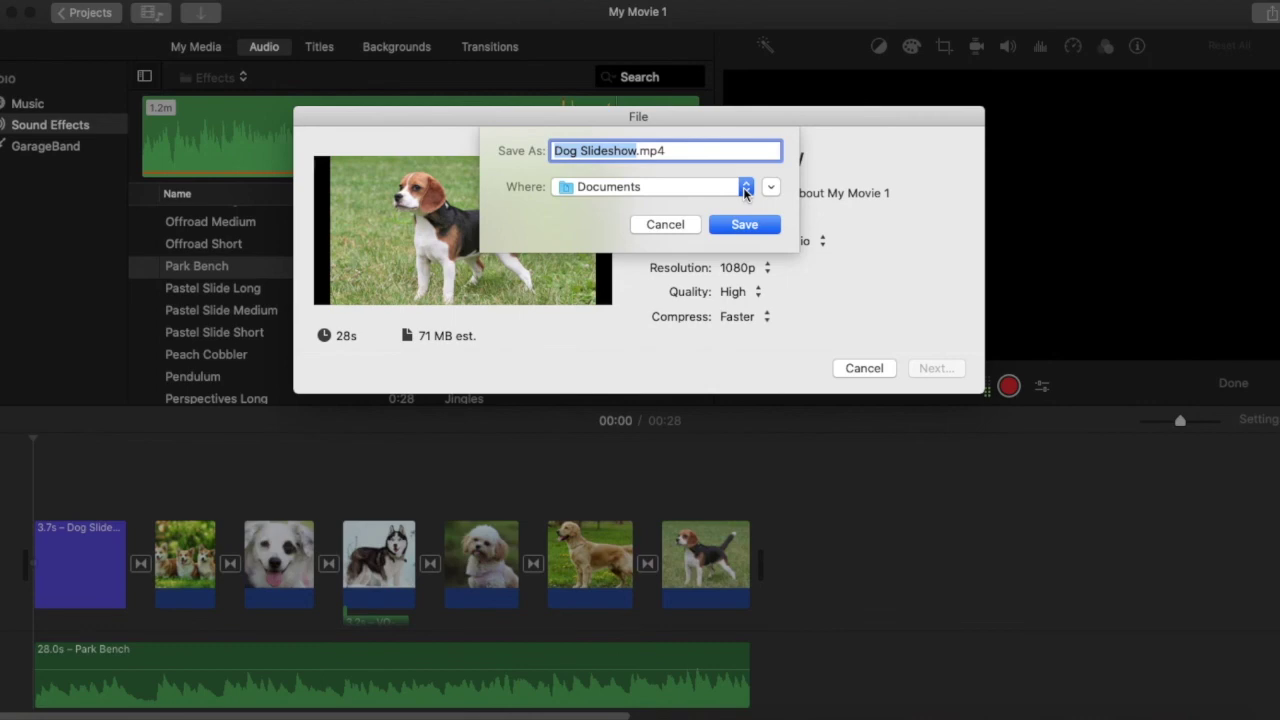
Save Dog Slideshow.mp4 to the Desktop, starting the export, and check its progress
click(745, 192)
click(678, 190)
click(678, 192)
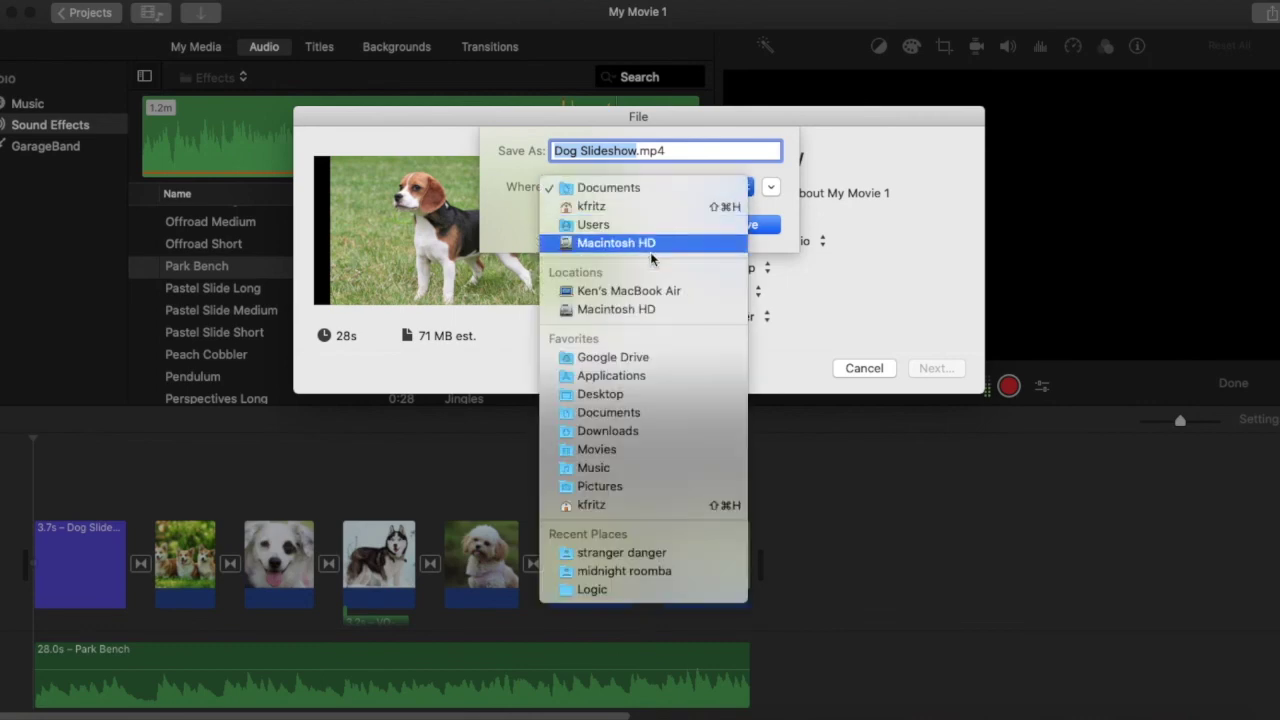
click(606, 396)
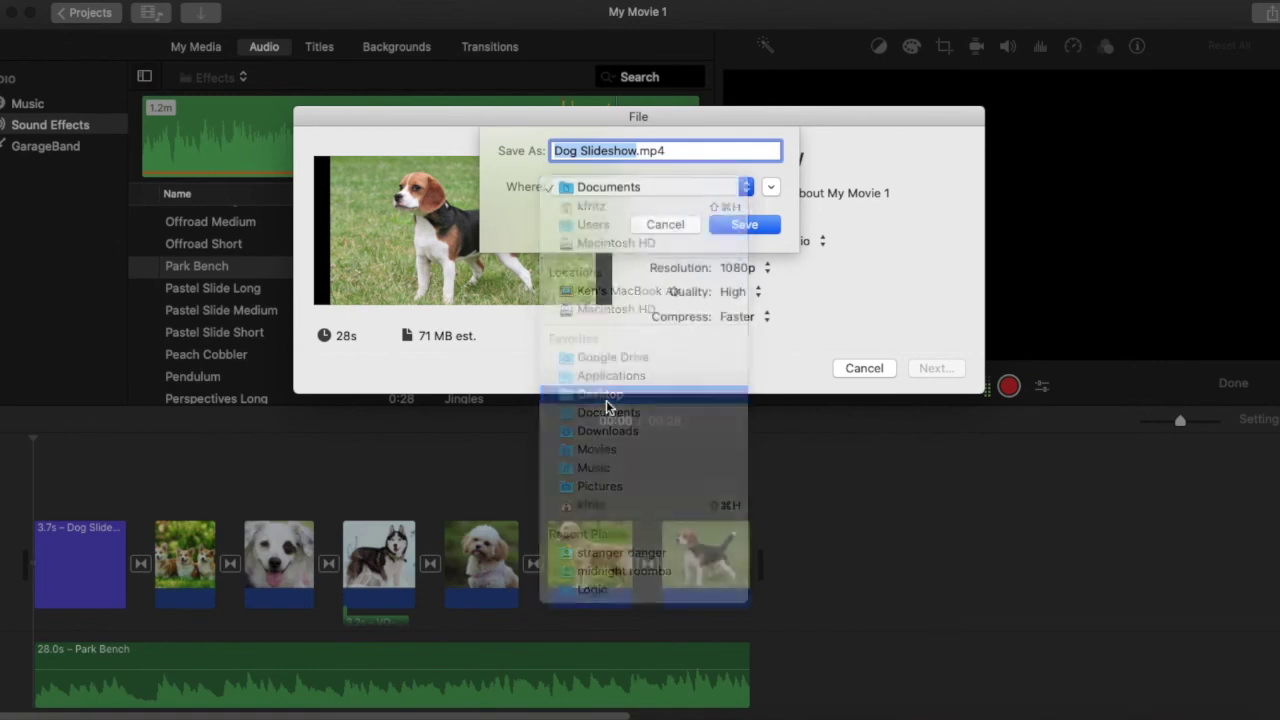
click(737, 224)
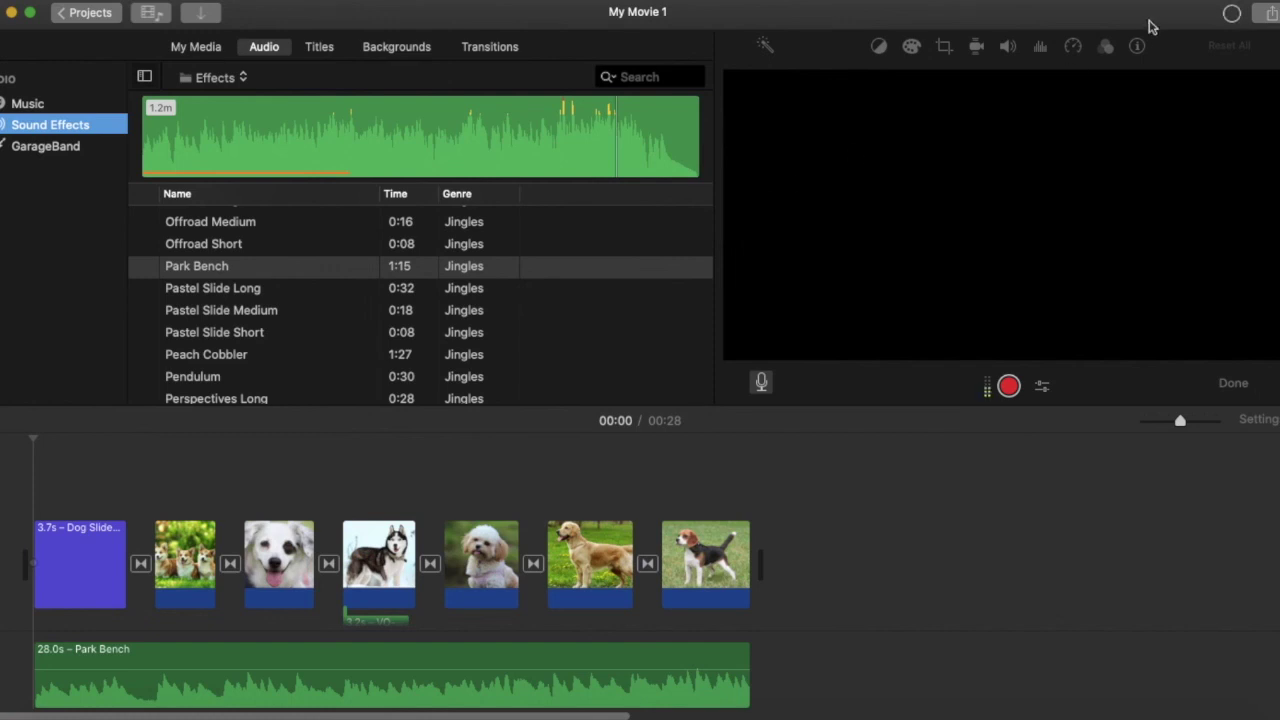
click(1231, 16)
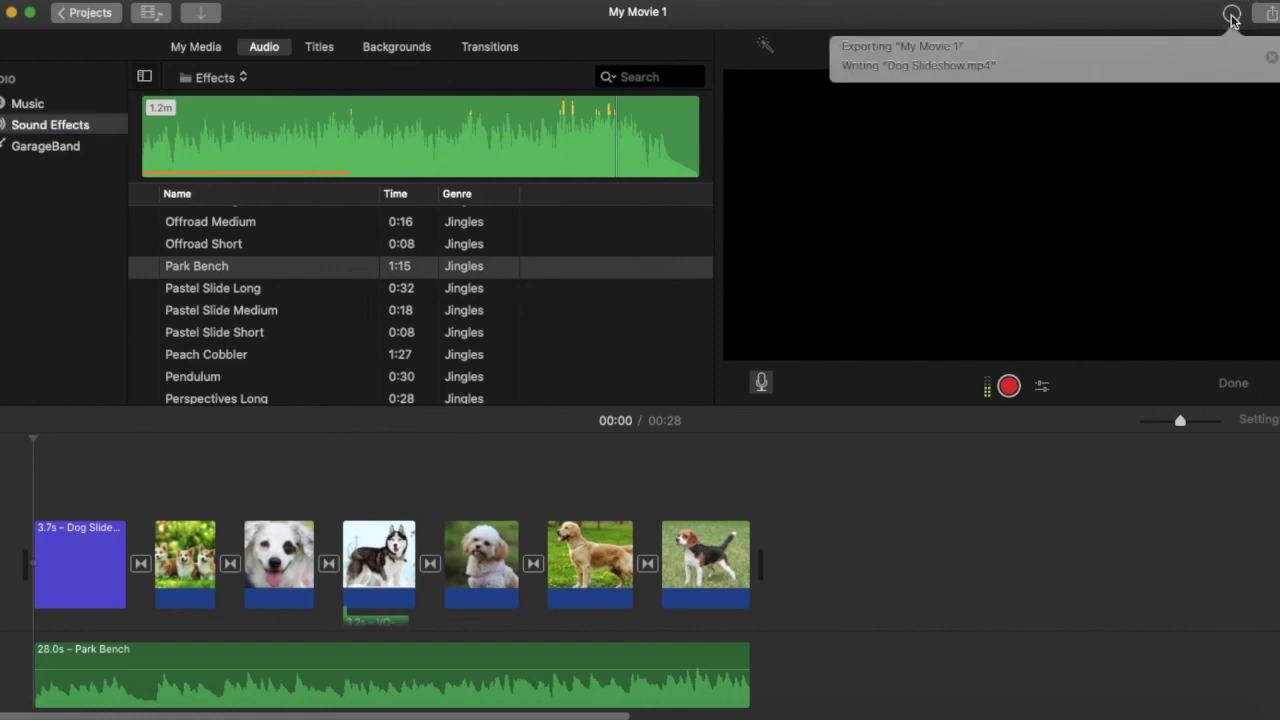